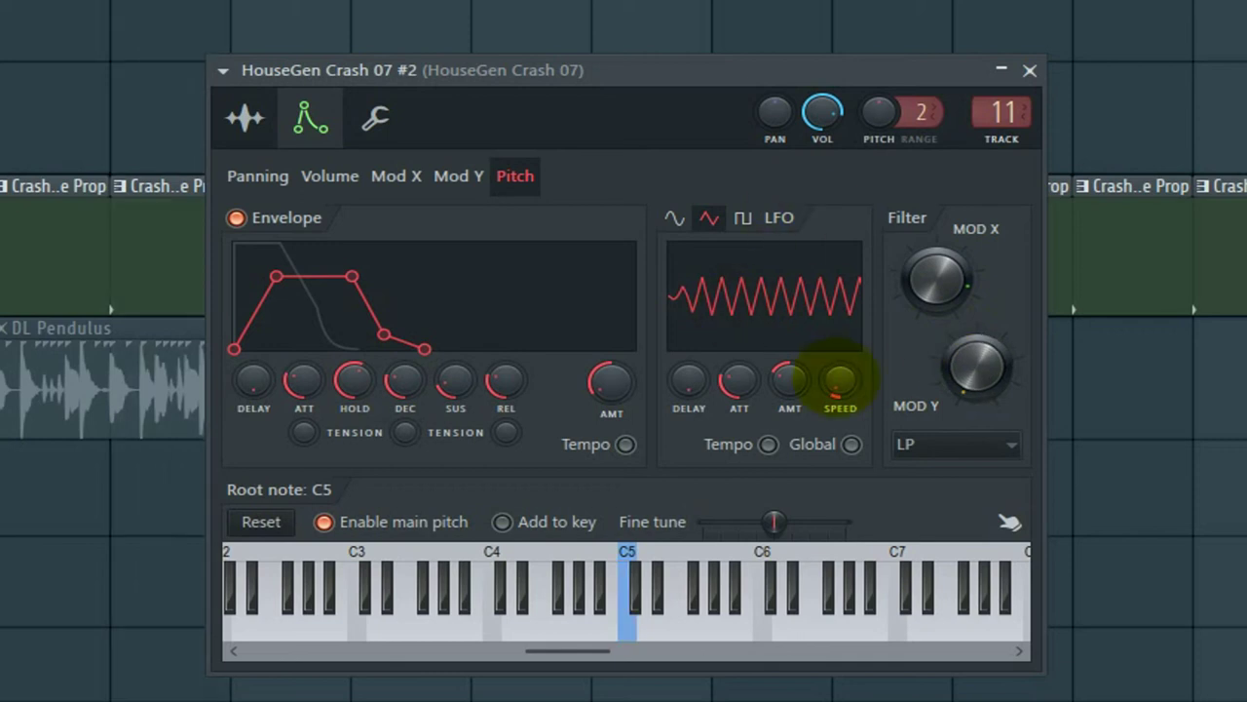
drag(840, 380, 840, 402)
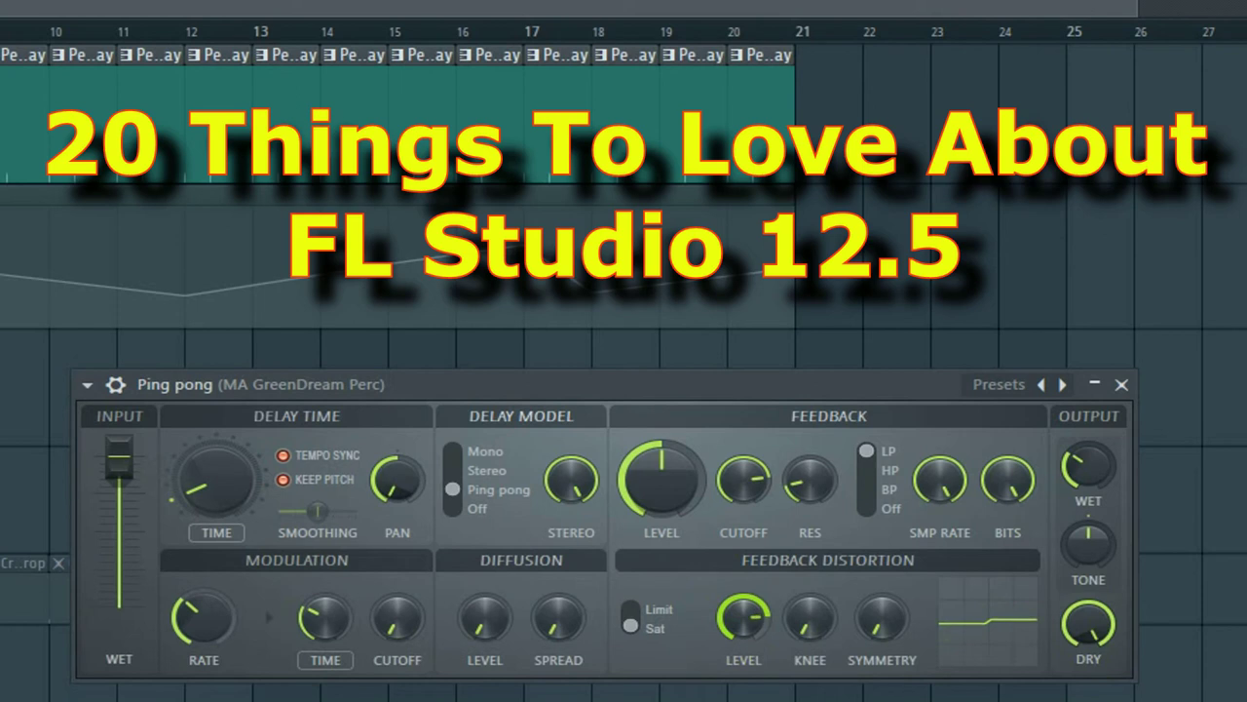
drag(743, 618, 743, 611)
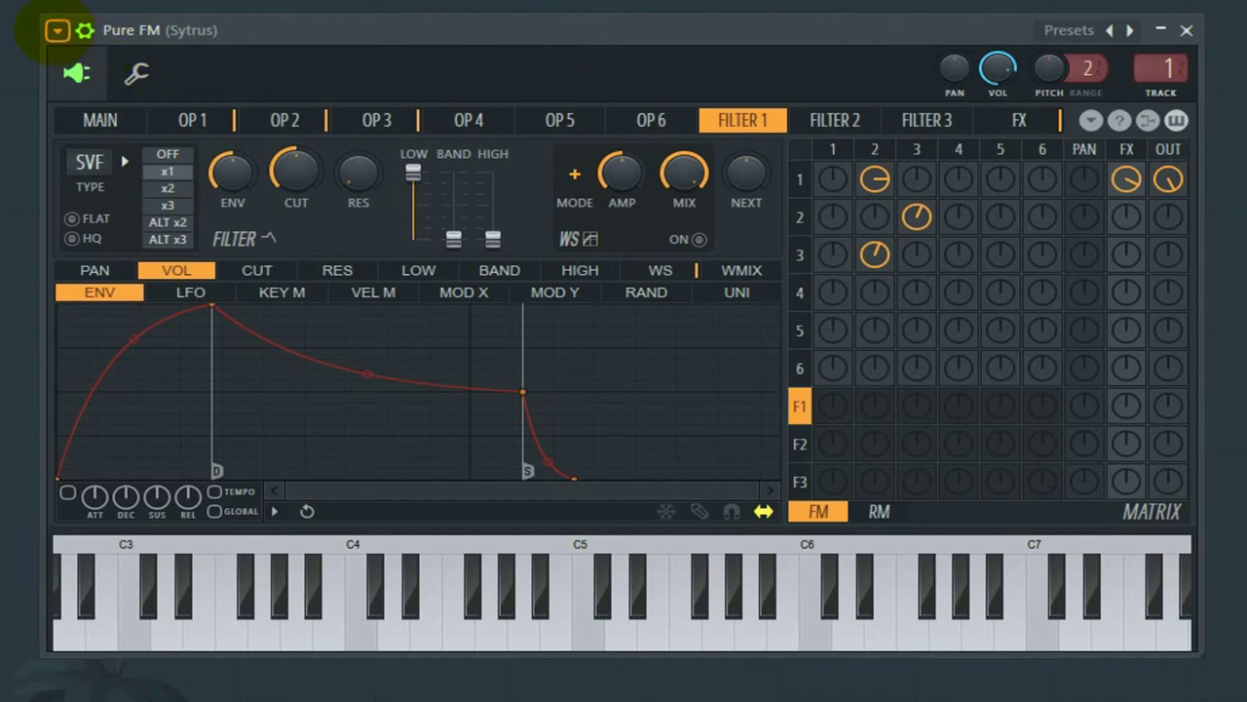
Browse the Sytrus preset list, loading FM, Pacman pill 2 and Square purity in turn
click(57, 30)
mouse_move(61, 102)
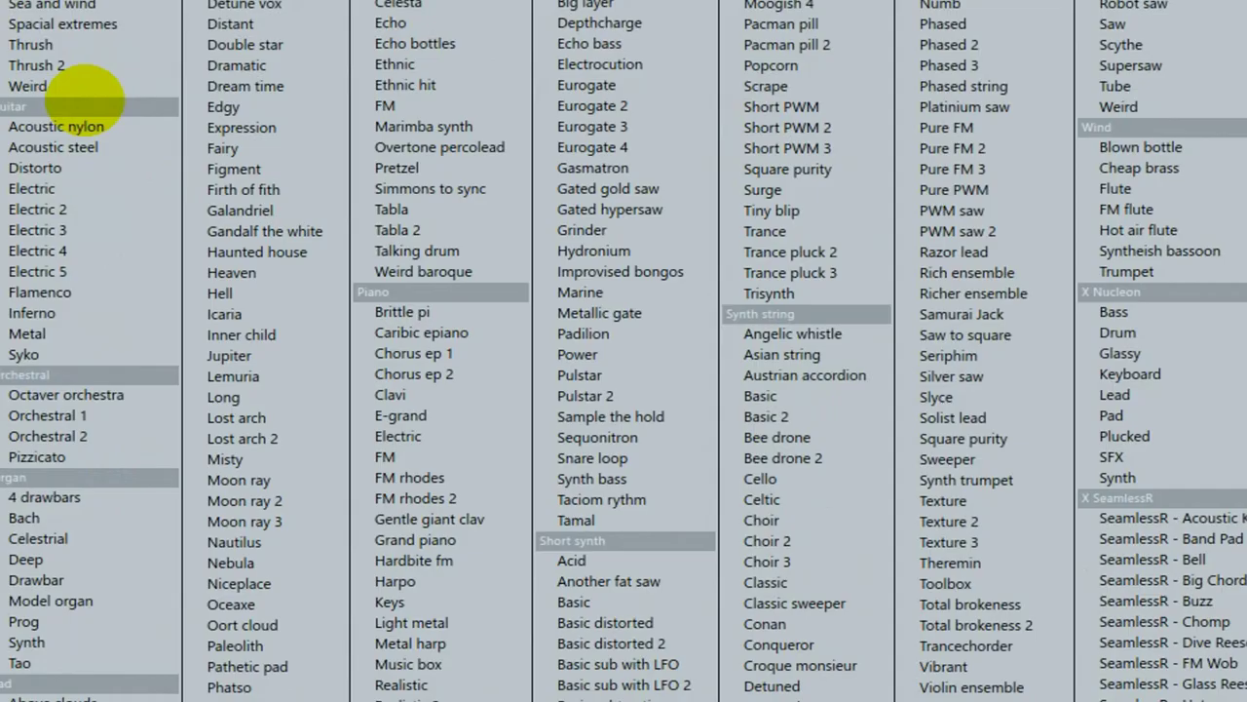
click(386, 105)
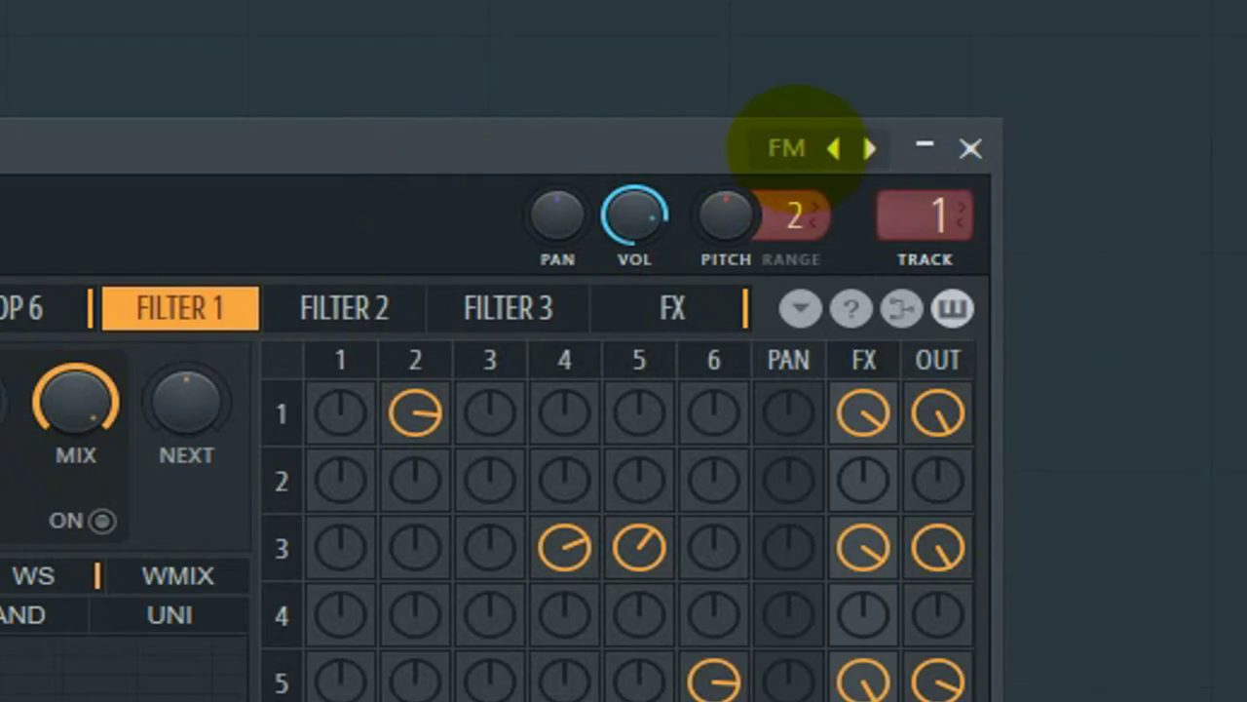
click(787, 148)
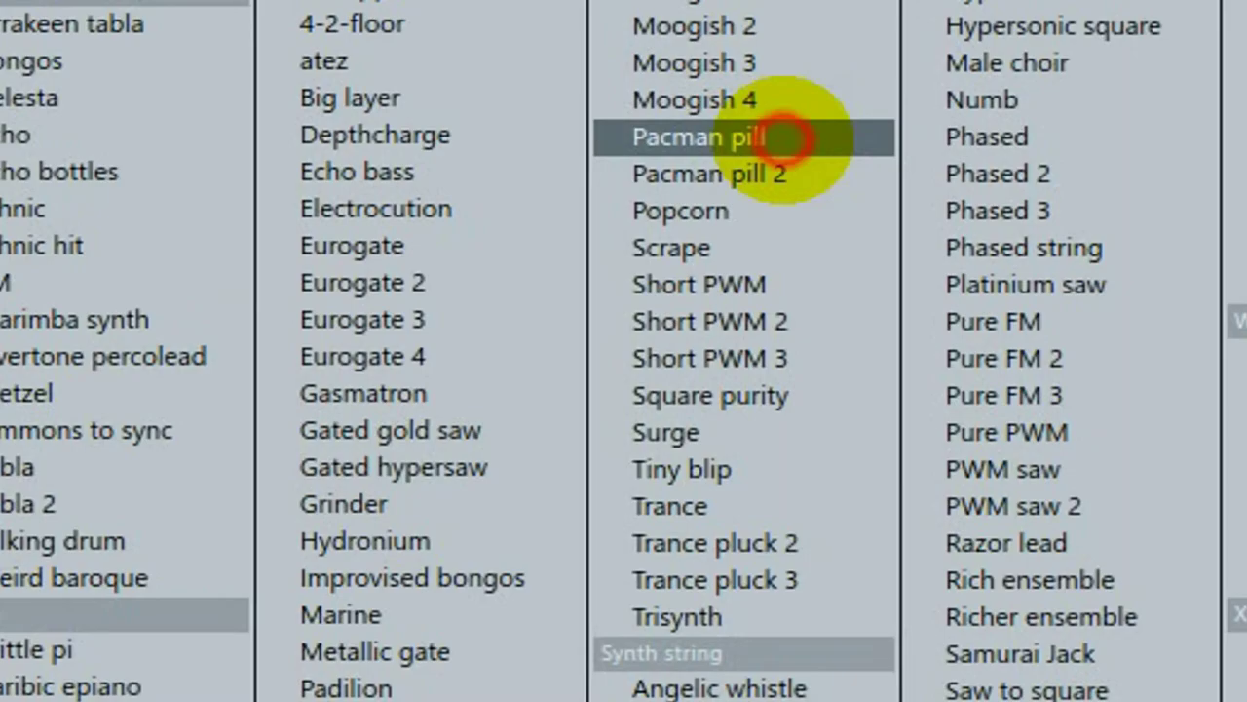
click(756, 177)
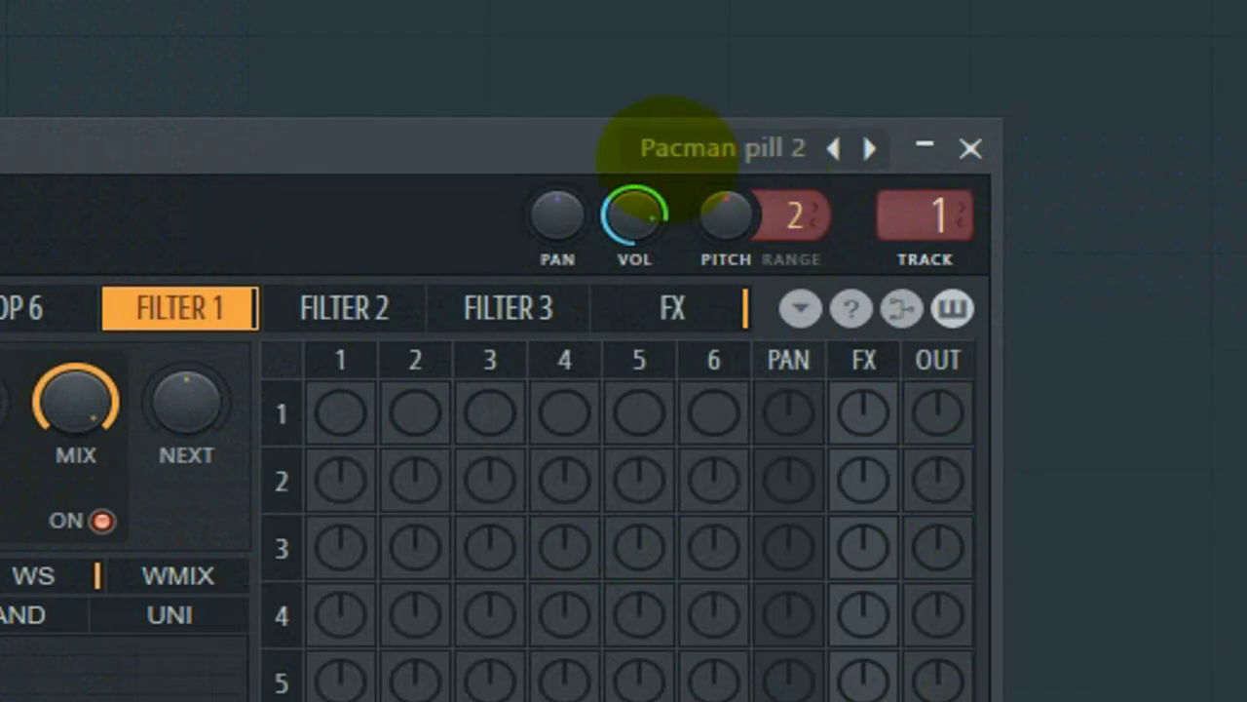
click(689, 148)
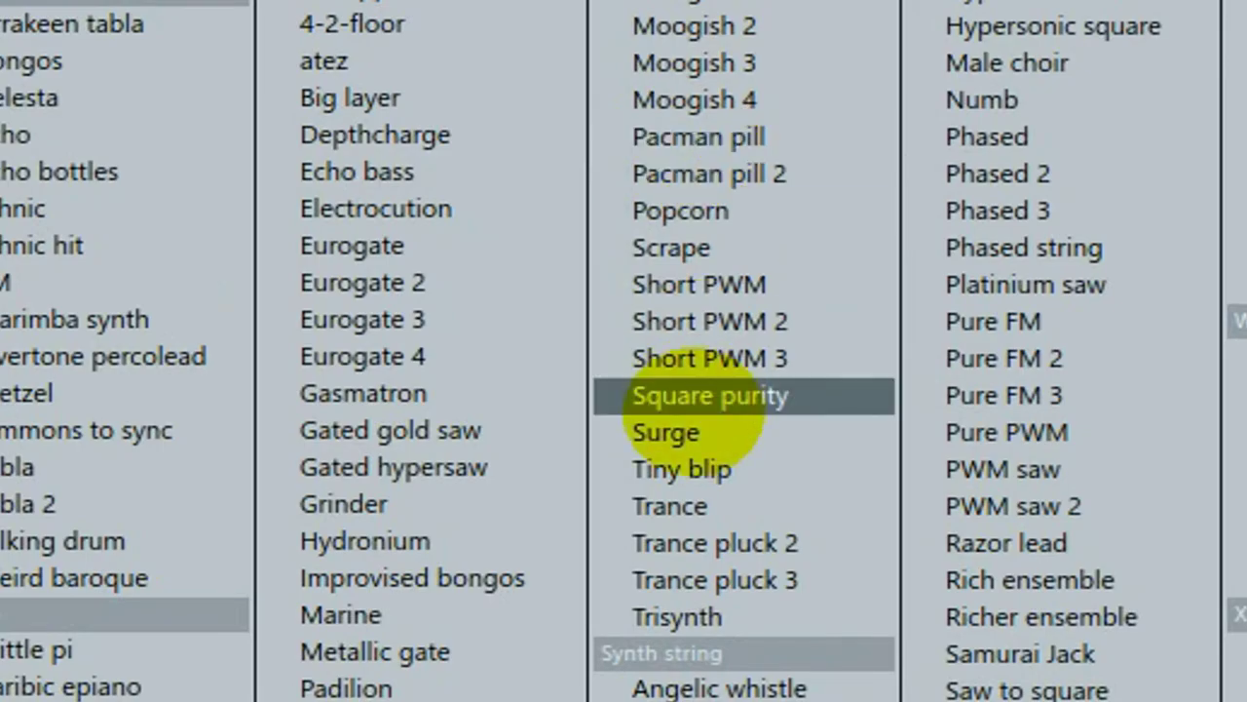
click(682, 407)
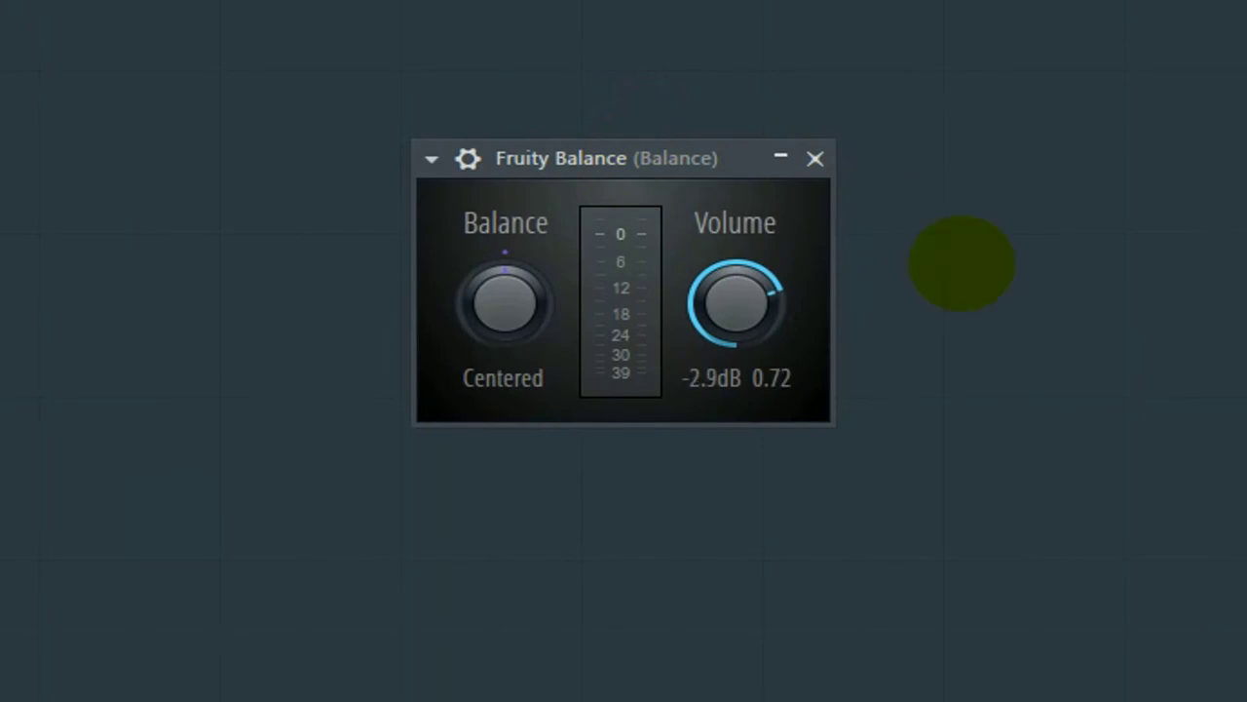
Lower the Fruity Balance volume to -4.2 dB and show the mixer below its window
mouse_move(737, 303)
mouse_down()
mouse_move(737, 287)
mouse_move(737, 334)
mouse_move(737, 311)
mouse_up()
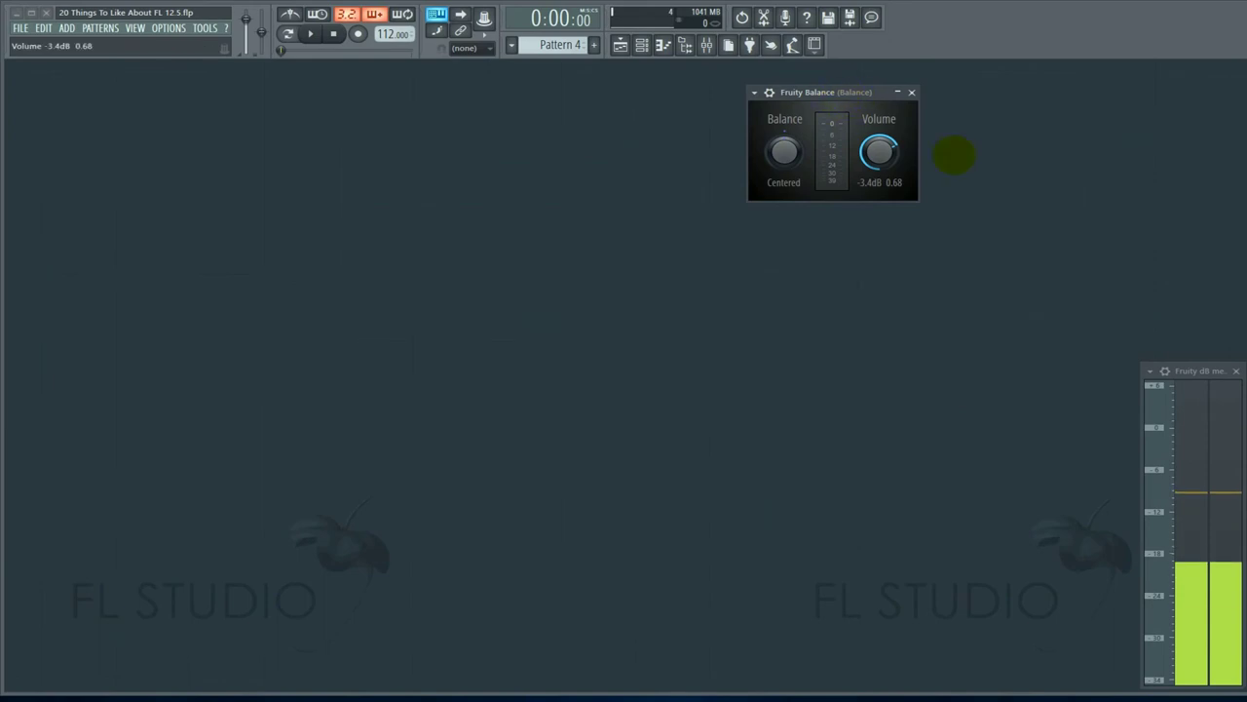
key(F9)
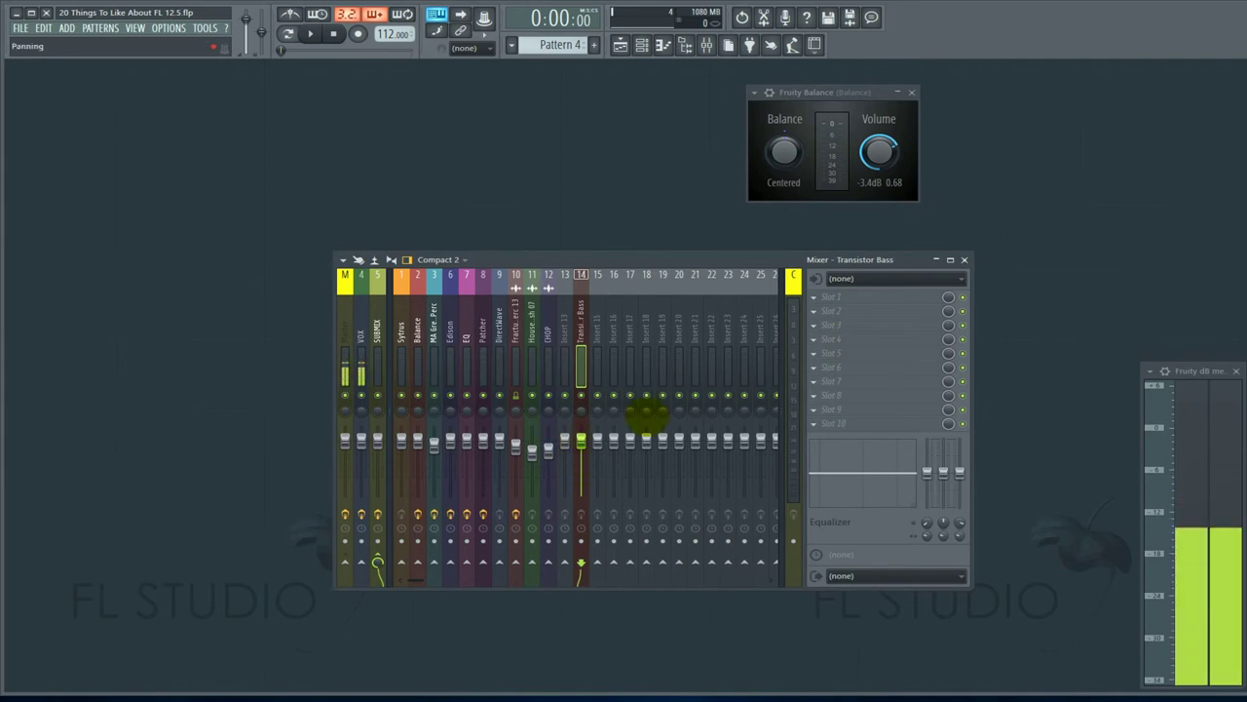
drag(669, 259, 698, 259)
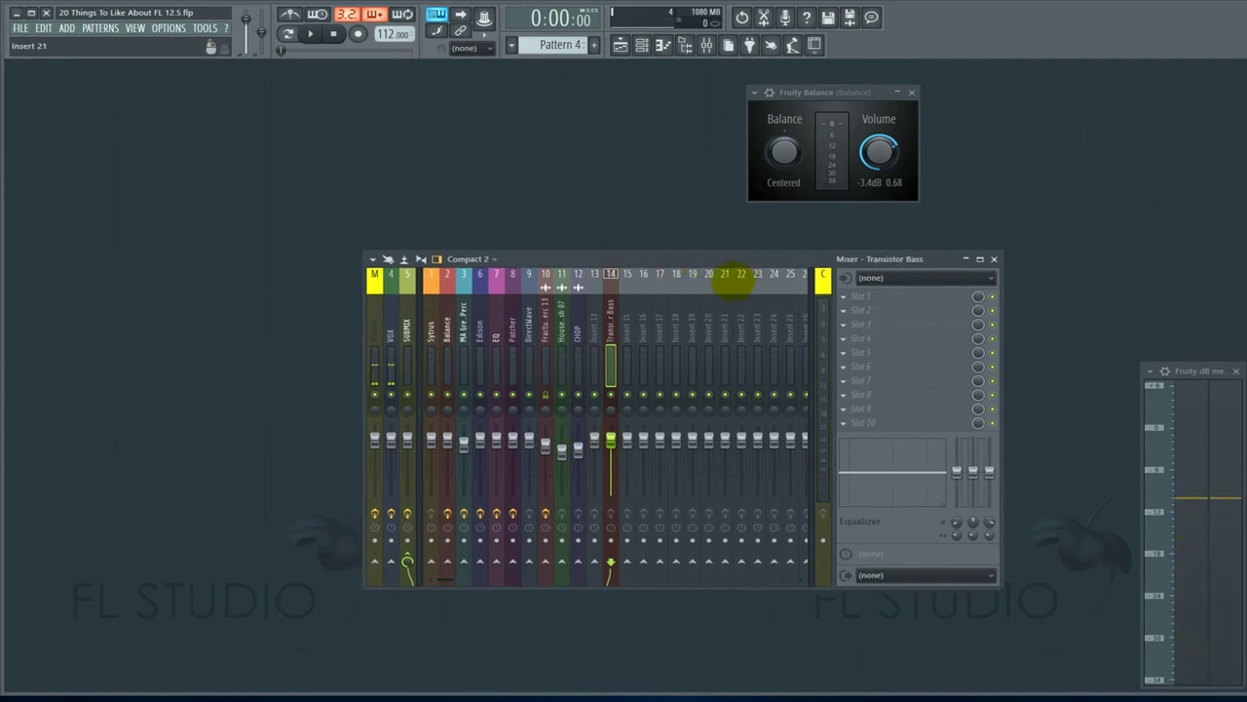
drag(879, 151, 879, 161)
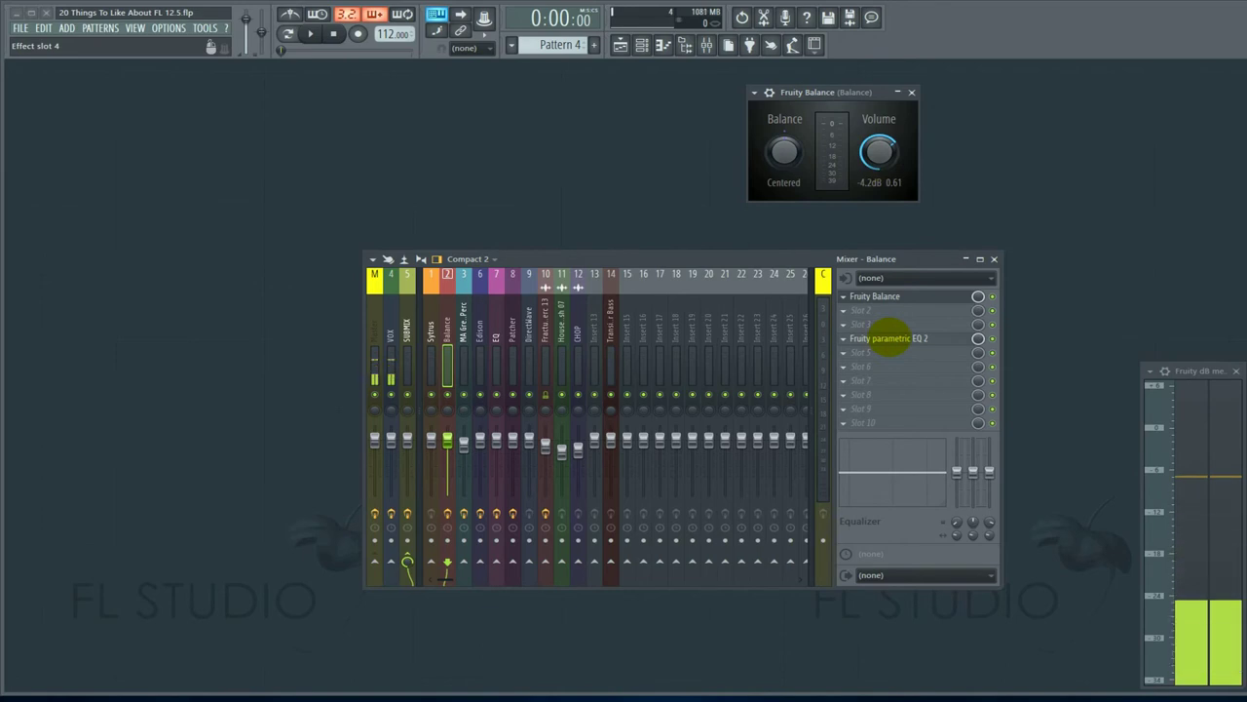
Open the Balance track's Fruity parametric EQ 2, lower its main level to about -0.7 dB, and close both effect windows
click(888, 338)
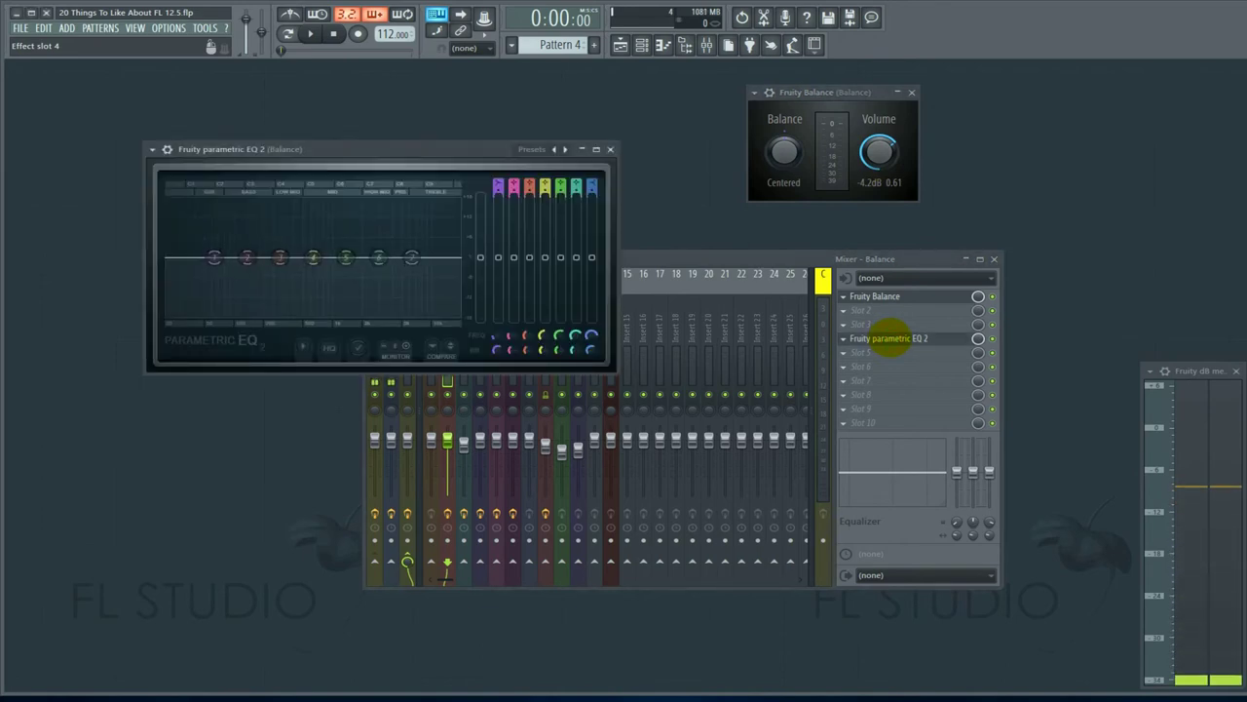
click(329, 349)
click(329, 349)
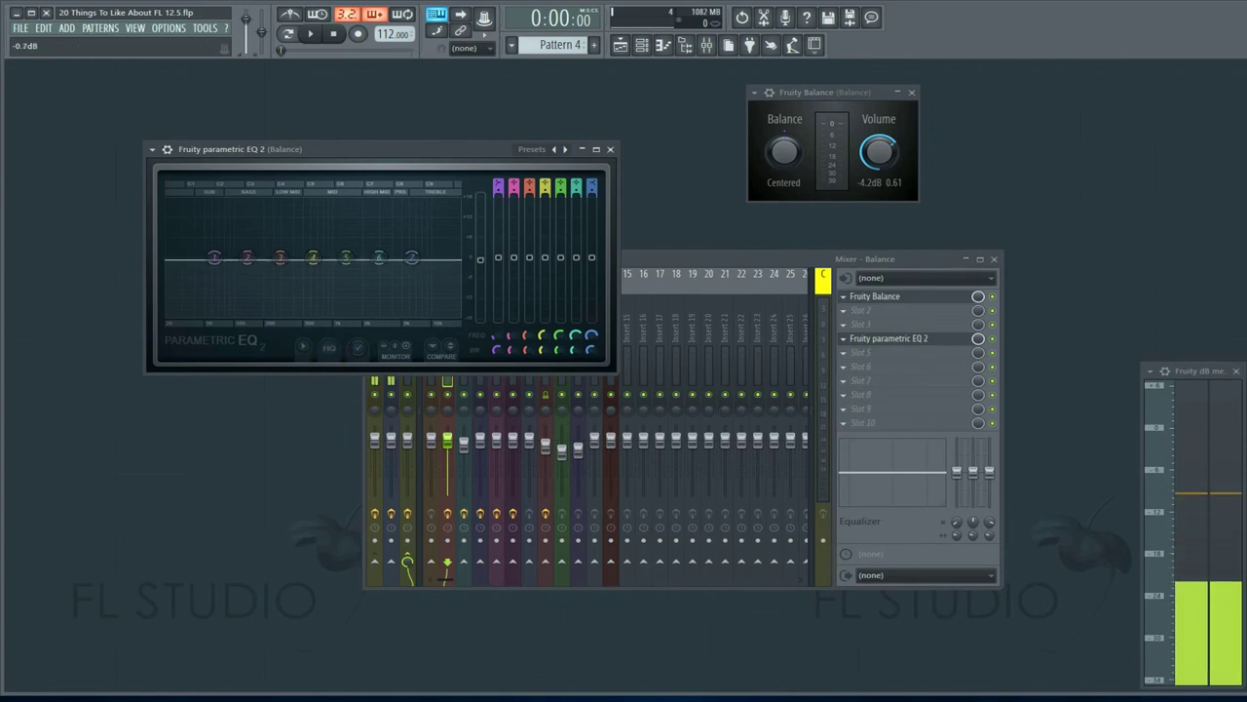
drag(480, 257, 481, 257)
click(610, 149)
drag(912, 92, 887, 97)
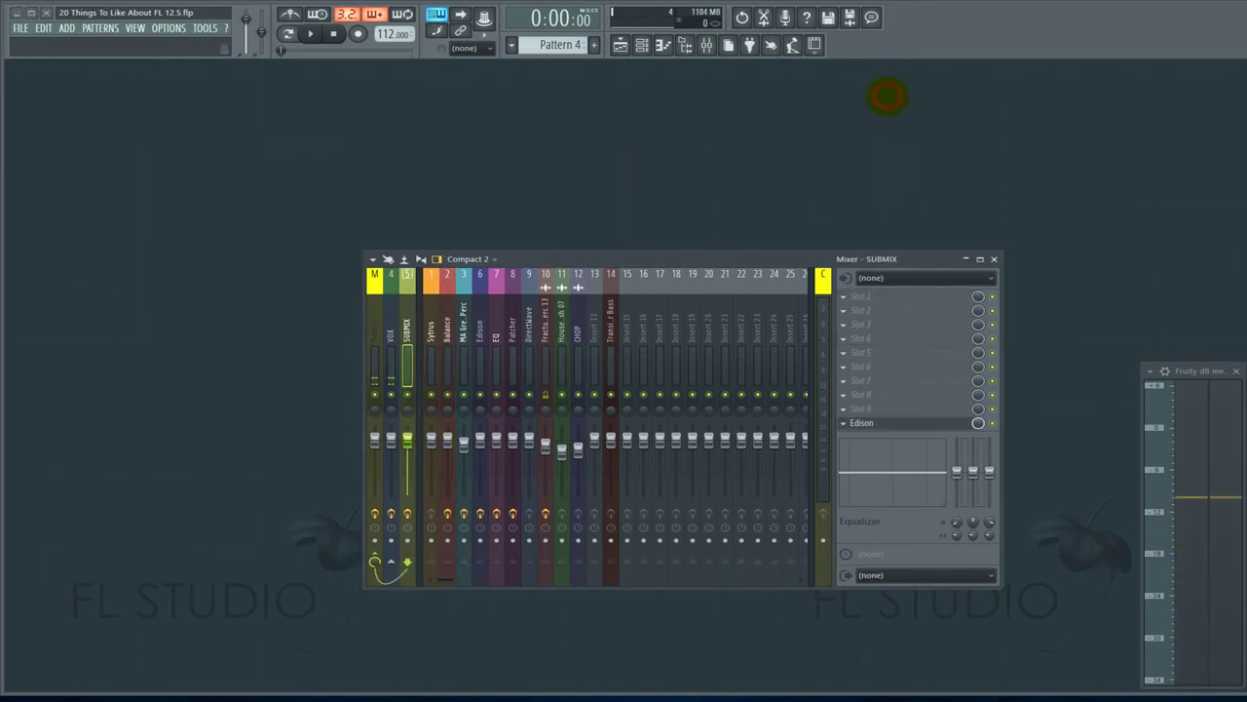
click(885, 96)
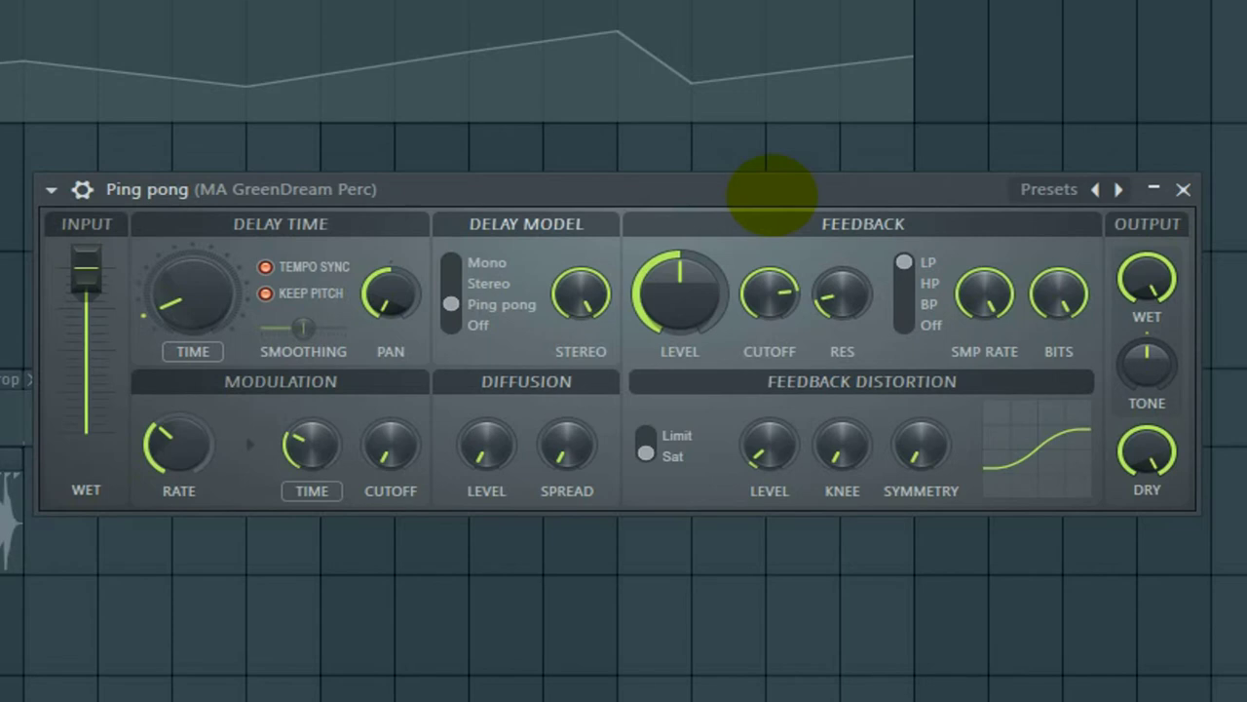
Close the Transient Processor and reposition the Ping pong delay window over the playlist
drag(770, 195, 782, 198)
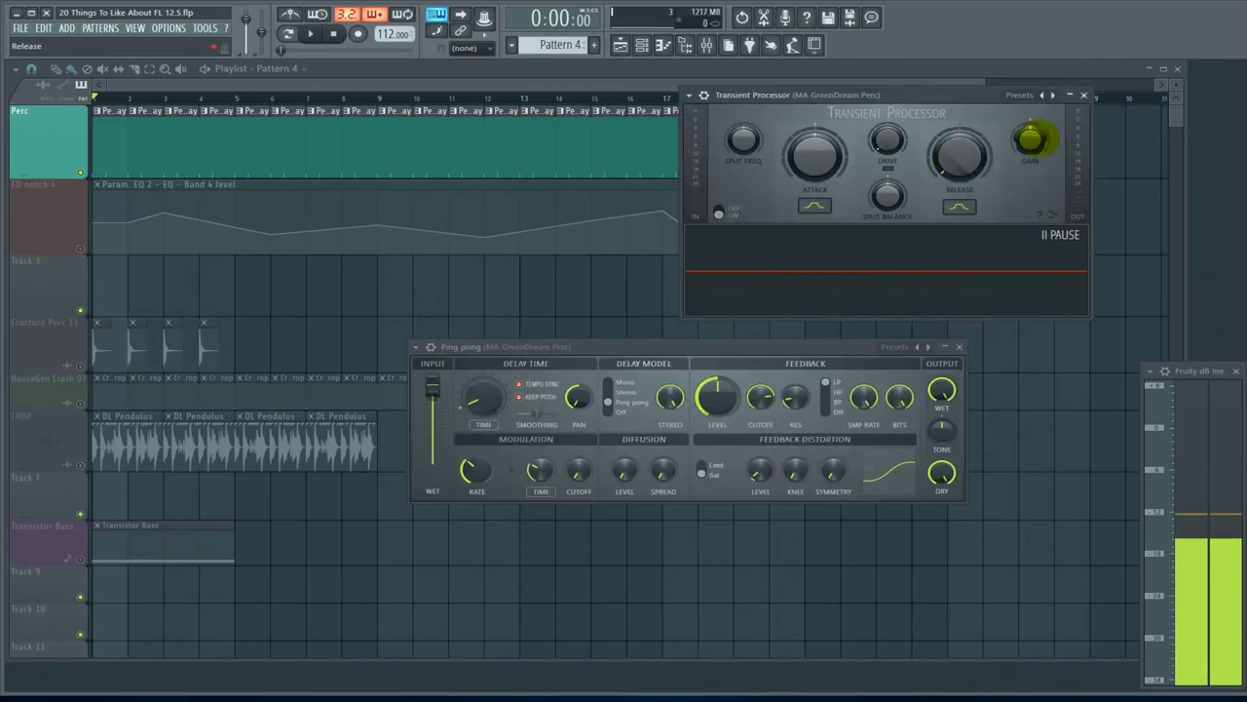
click(1084, 94)
drag(793, 346, 823, 284)
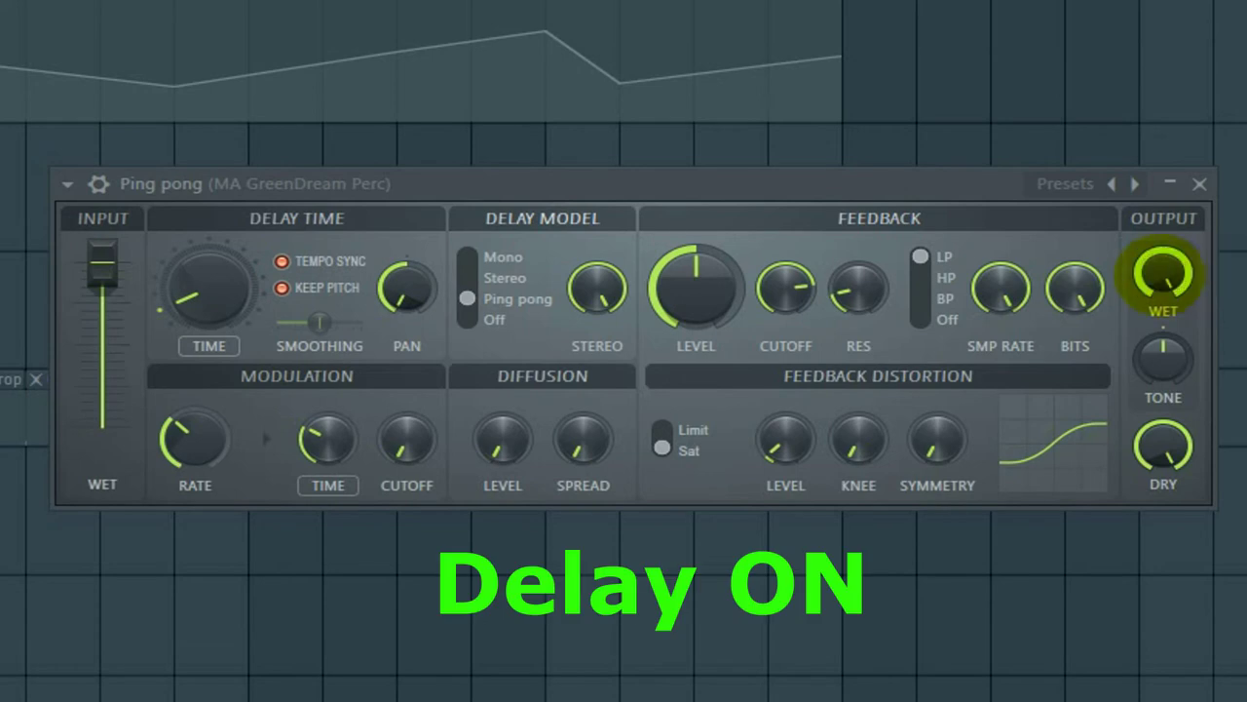
Lower the delay's output wet level to roughly a third of its range
drag(1158, 273, 1158, 341)
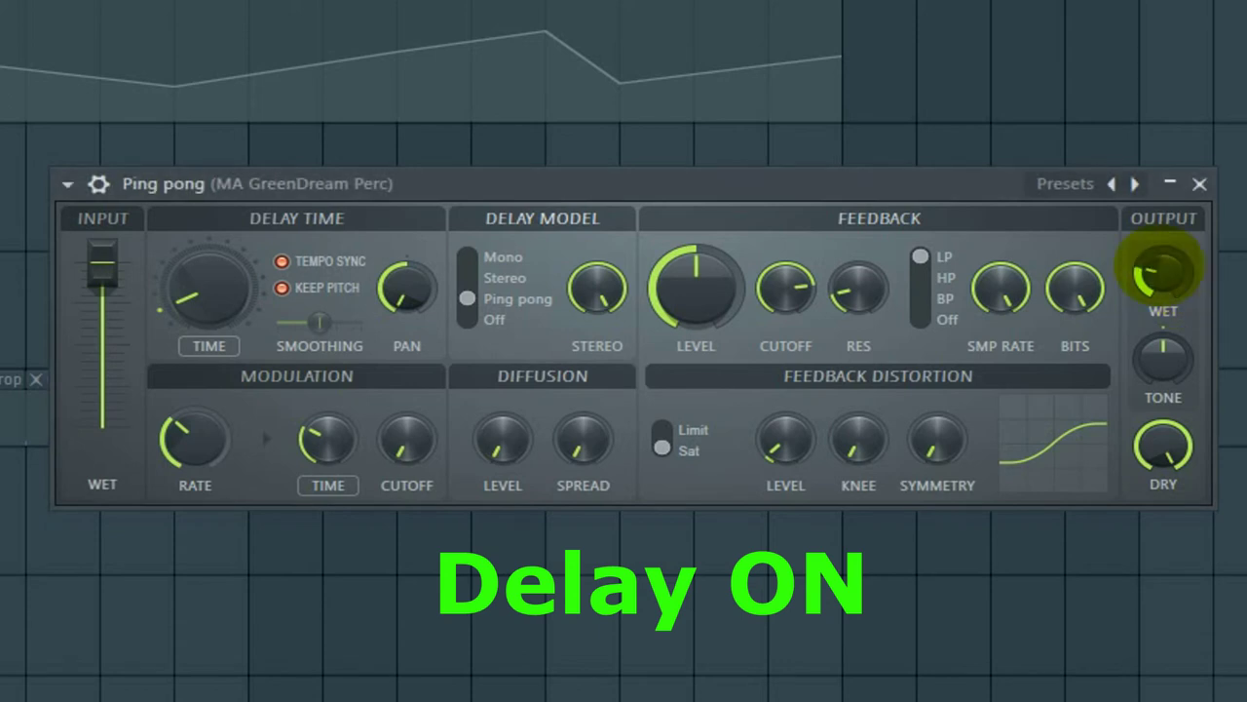
drag(1164, 270, 1164, 251)
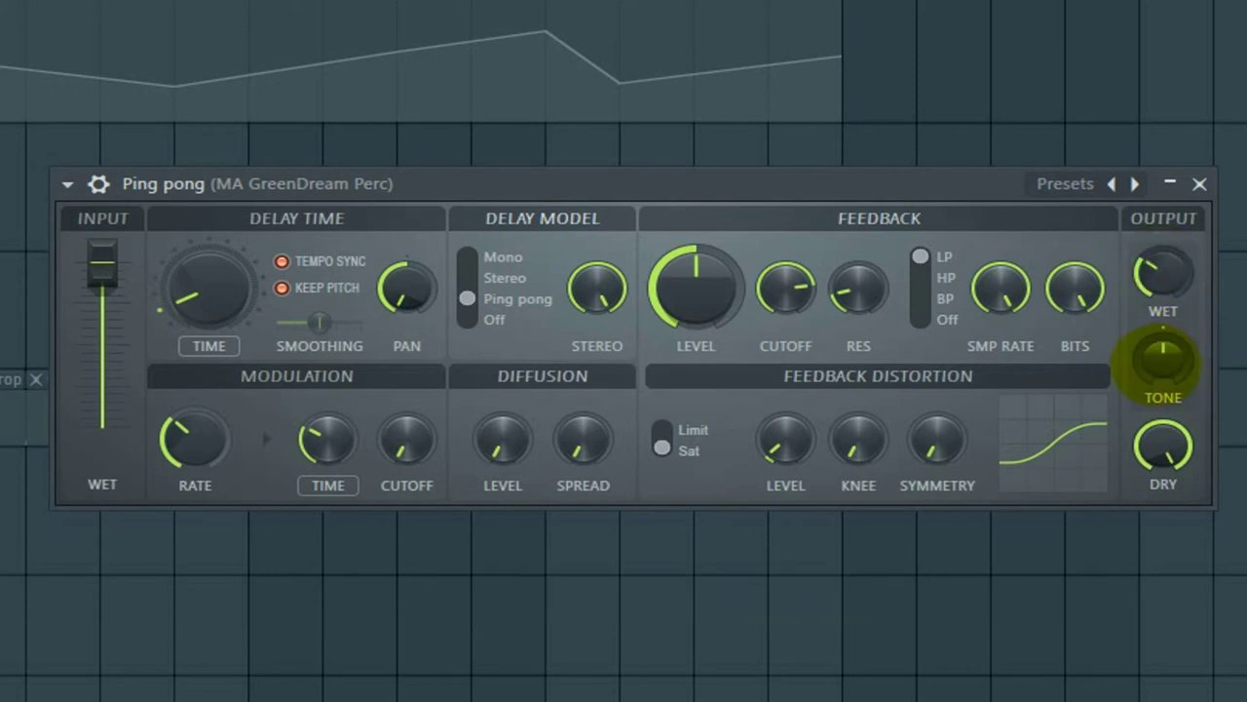
Sweep the delay's output tone down and up, and return it to its centre position
drag(1164, 356, 1165, 347)
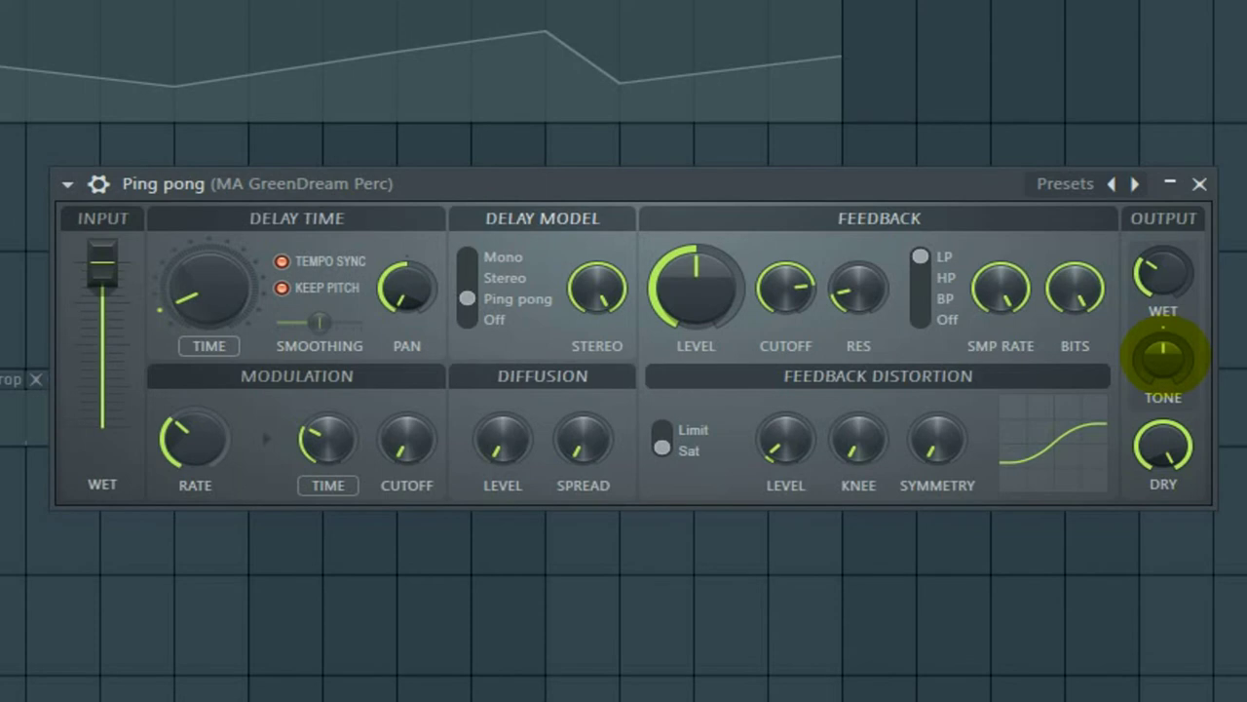
drag(1165, 361, 1166, 405)
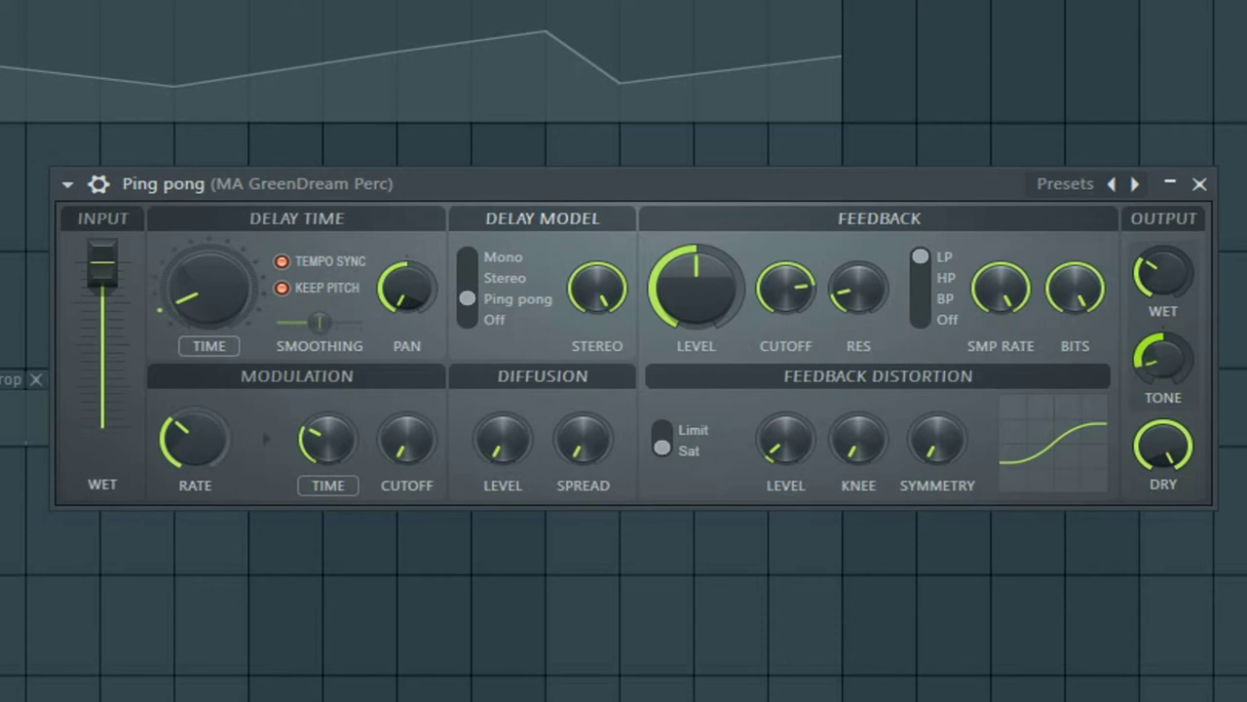
mouse_move(1147, 357)
mouse_down()
mouse_move(1147, 332)
mouse_move(1167, 357)
mouse_up()
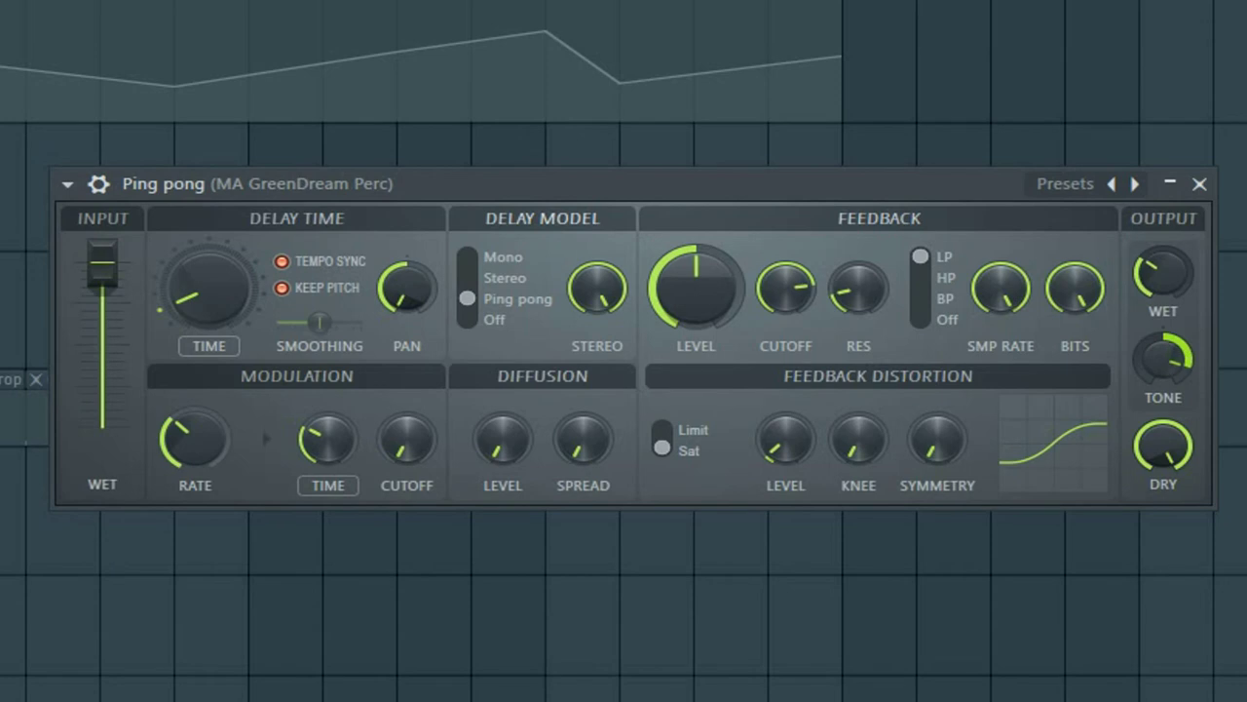
mouse_move(1167, 357)
mouse_down()
mouse_move(1165, 343)
mouse_move(1164, 358)
mouse_up()
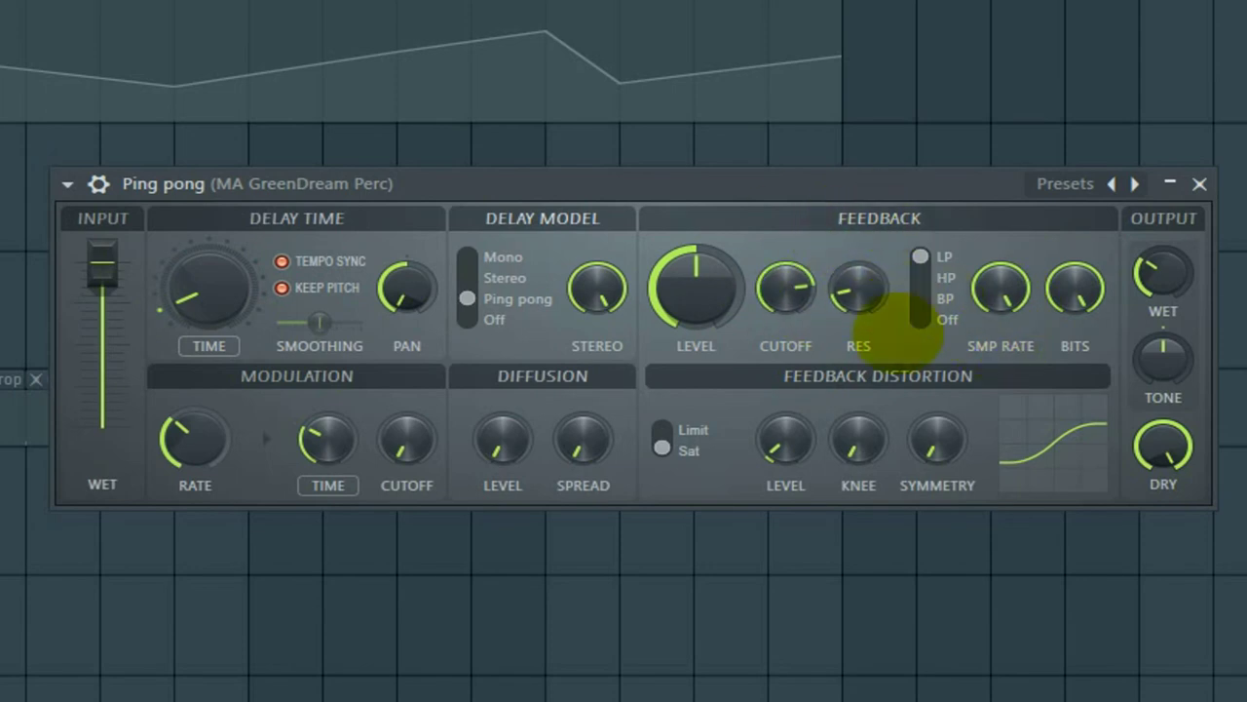
Sweep the delay's feedback filter cutoff and resonance, ending with a fairly high cutoff and a low resonance
drag(780, 278, 780, 210)
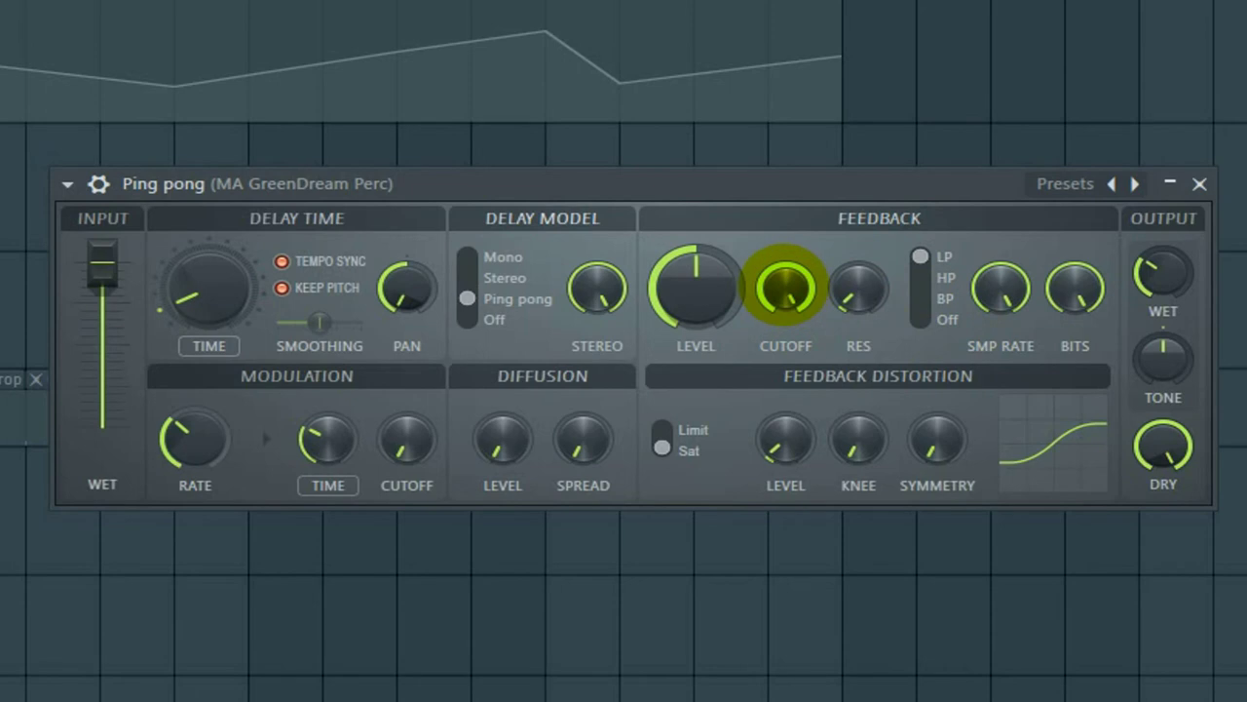
drag(785, 286, 784, 300)
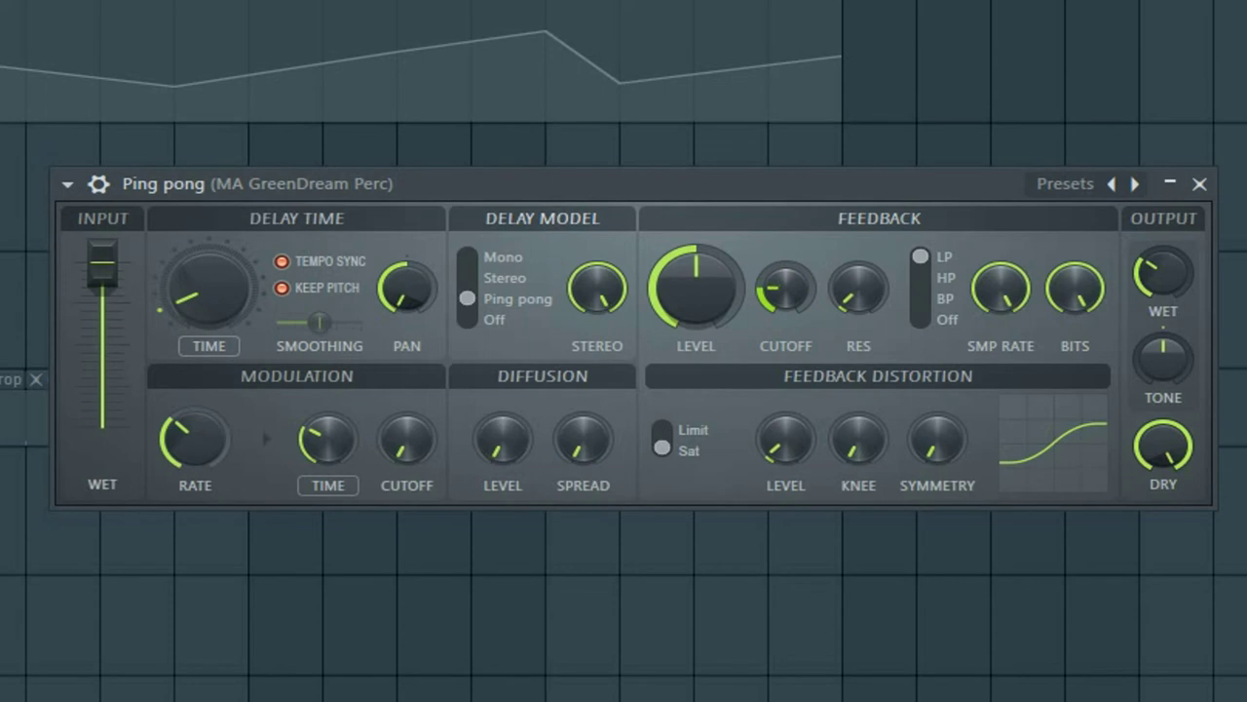
drag(778, 276, 778, 224)
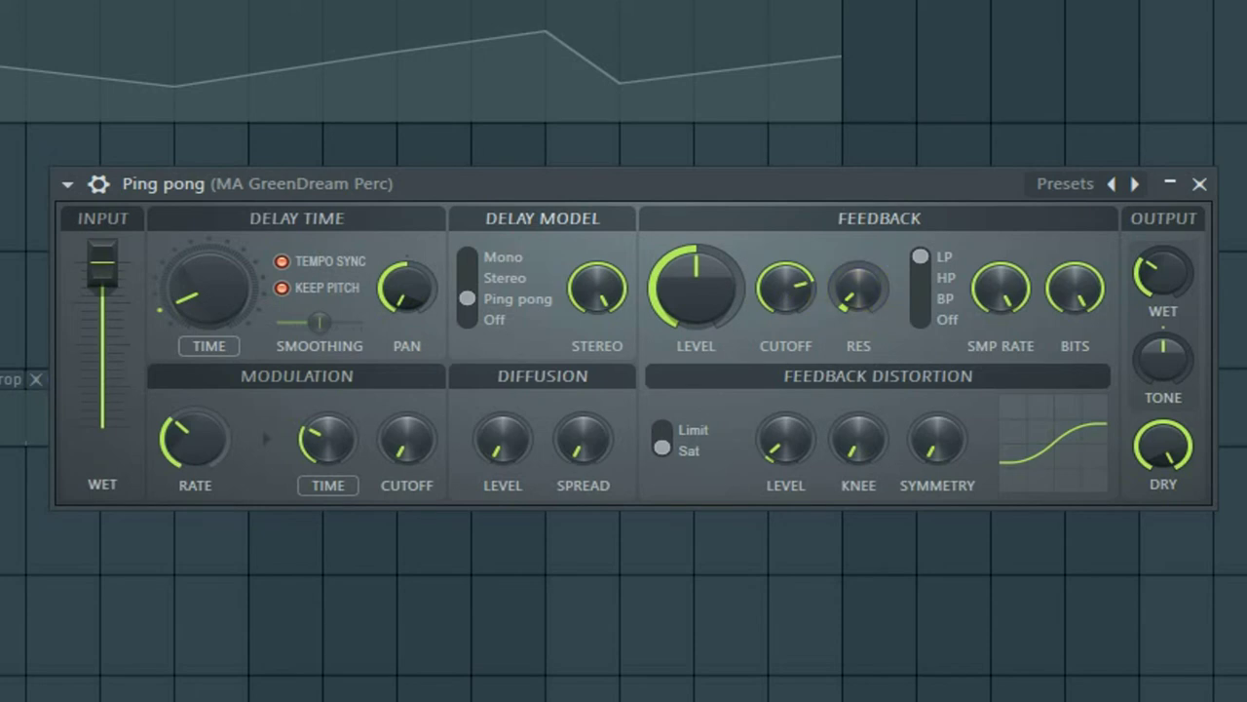
drag(857, 288, 856, 269)
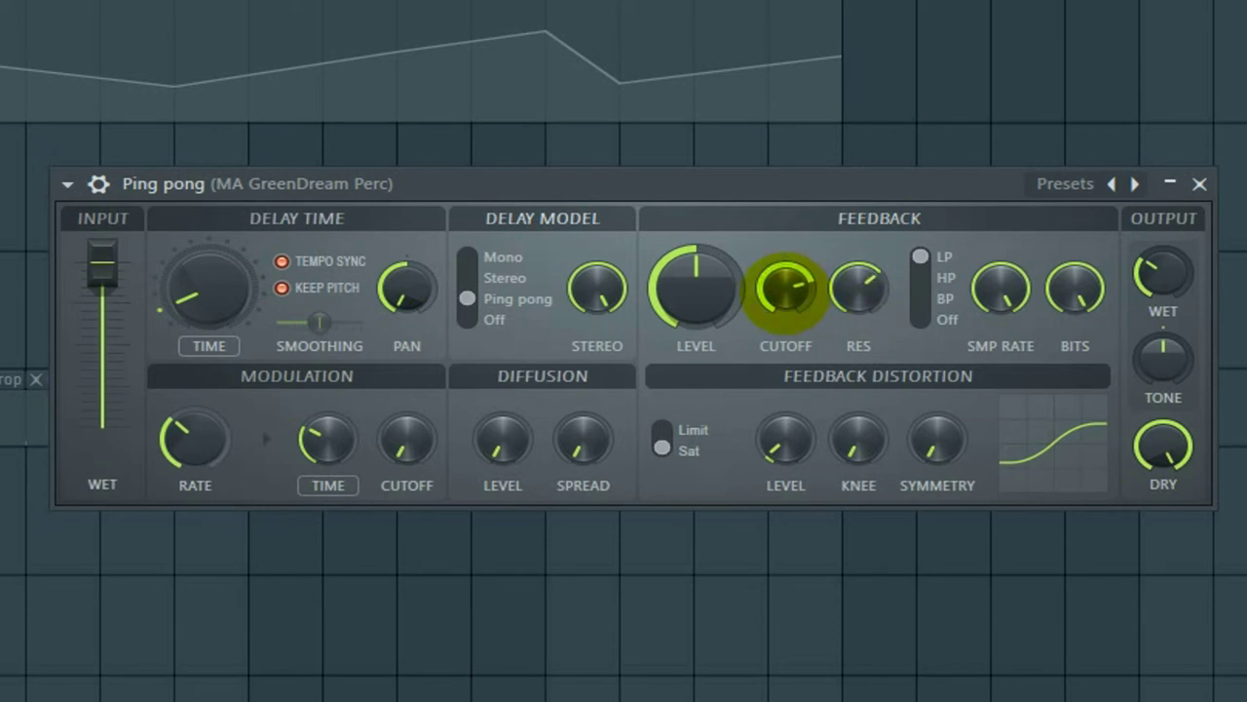
drag(786, 288, 857, 277)
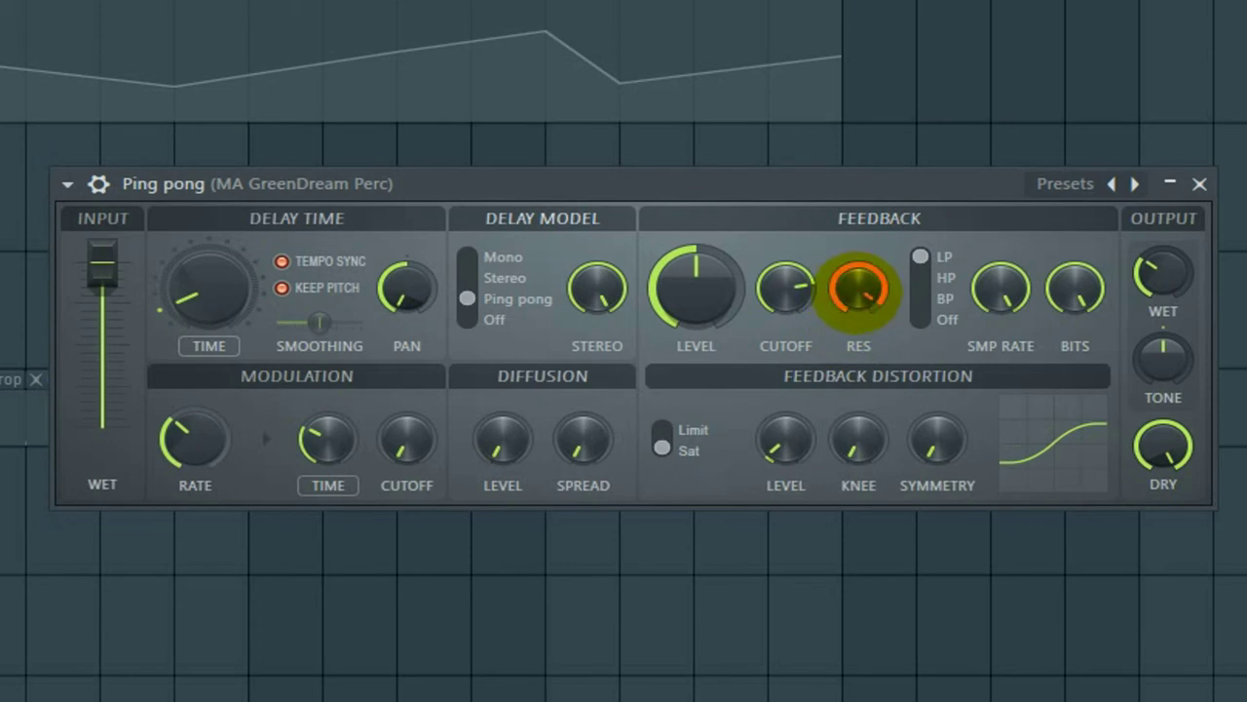
mouse_move(858, 290)
mouse_down()
mouse_move(858, 328)
mouse_move(856, 284)
mouse_up()
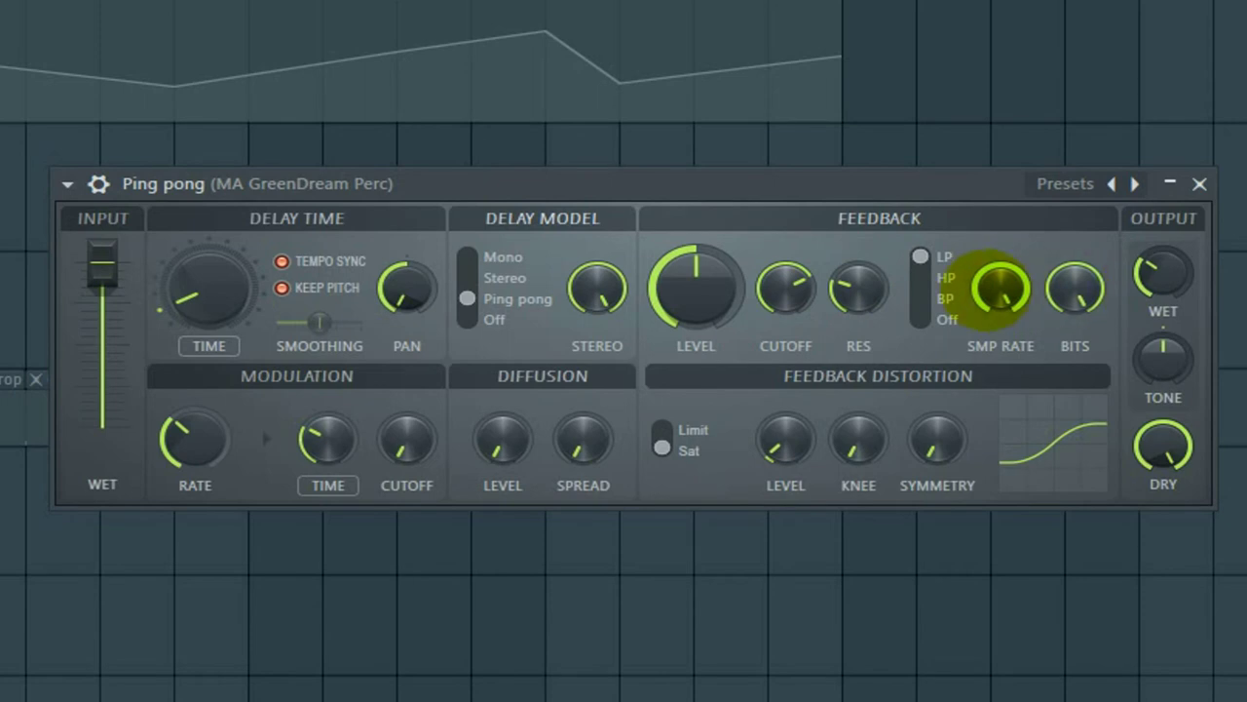
Reduce the feedback sample rate and bits to around half, and raise the filter resonance to about two thirds
drag(1001, 287, 1001, 278)
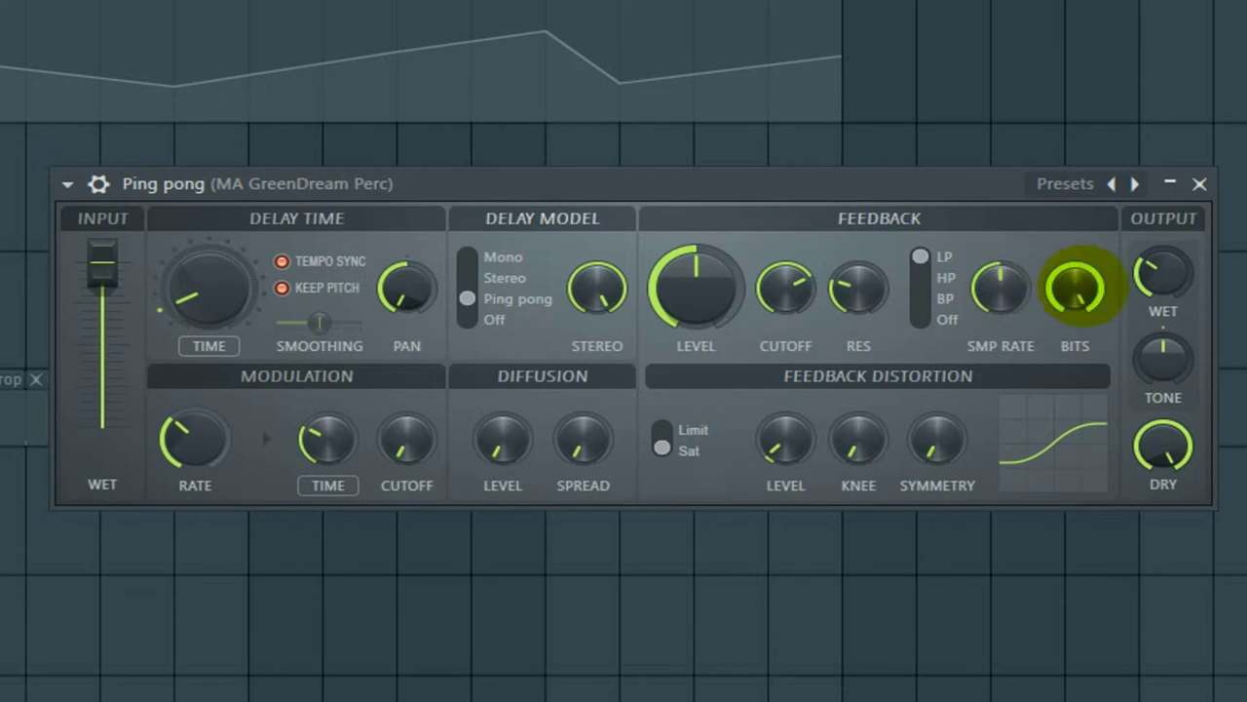
drag(1076, 286, 1076, 312)
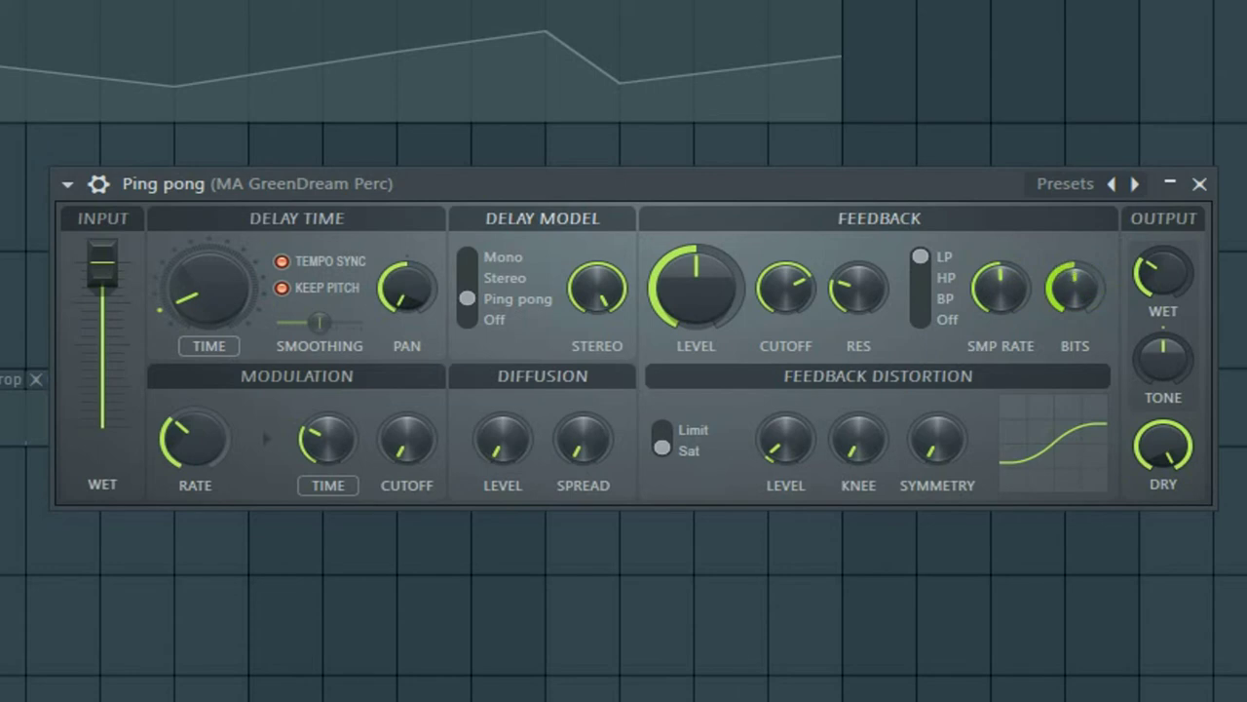
drag(859, 287, 858, 256)
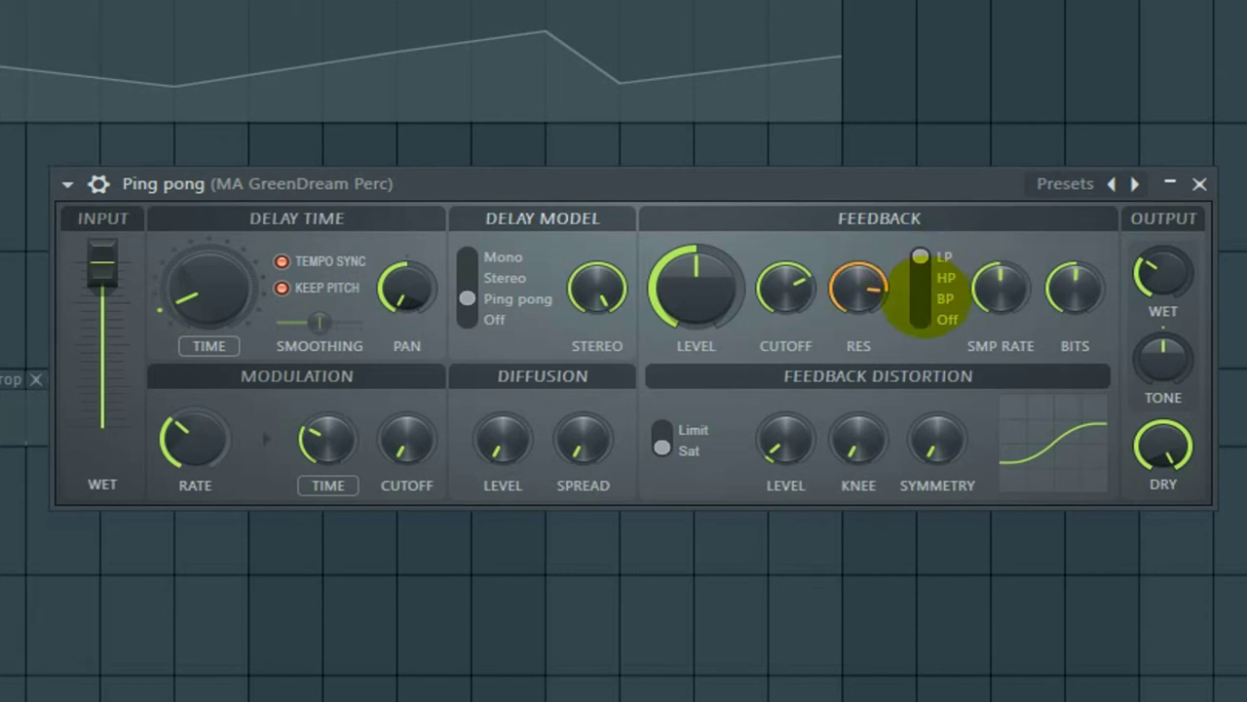
drag(859, 289, 859, 317)
drag(1082, 286, 1082, 269)
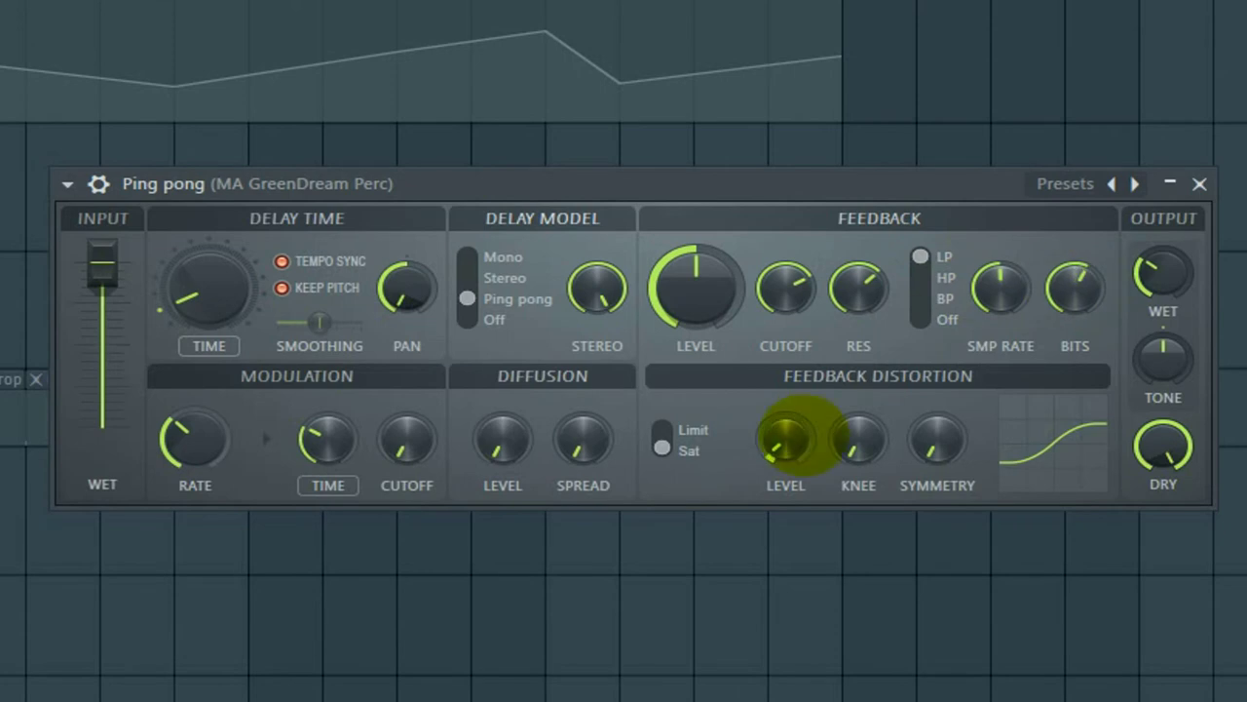
Raise the delay's feedback distortion level to near the upper end of its range, and close the plugin window
drag(795, 451, 785, 390)
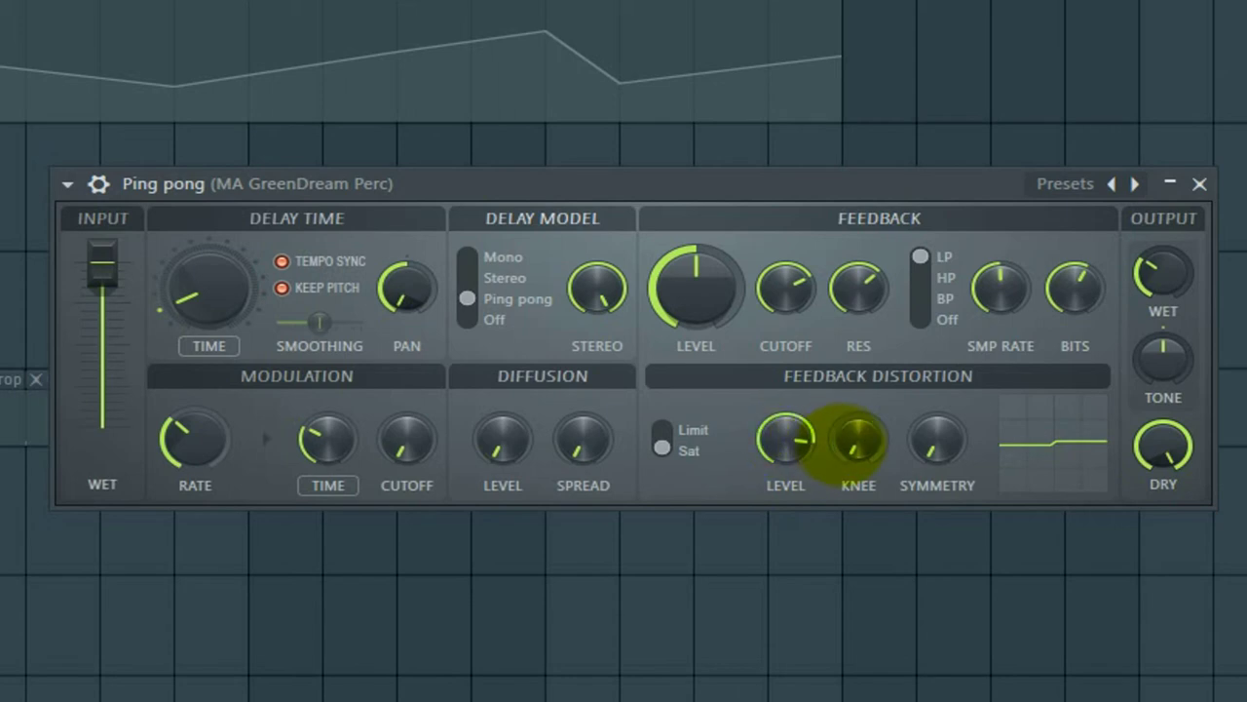
drag(809, 181, 828, 169)
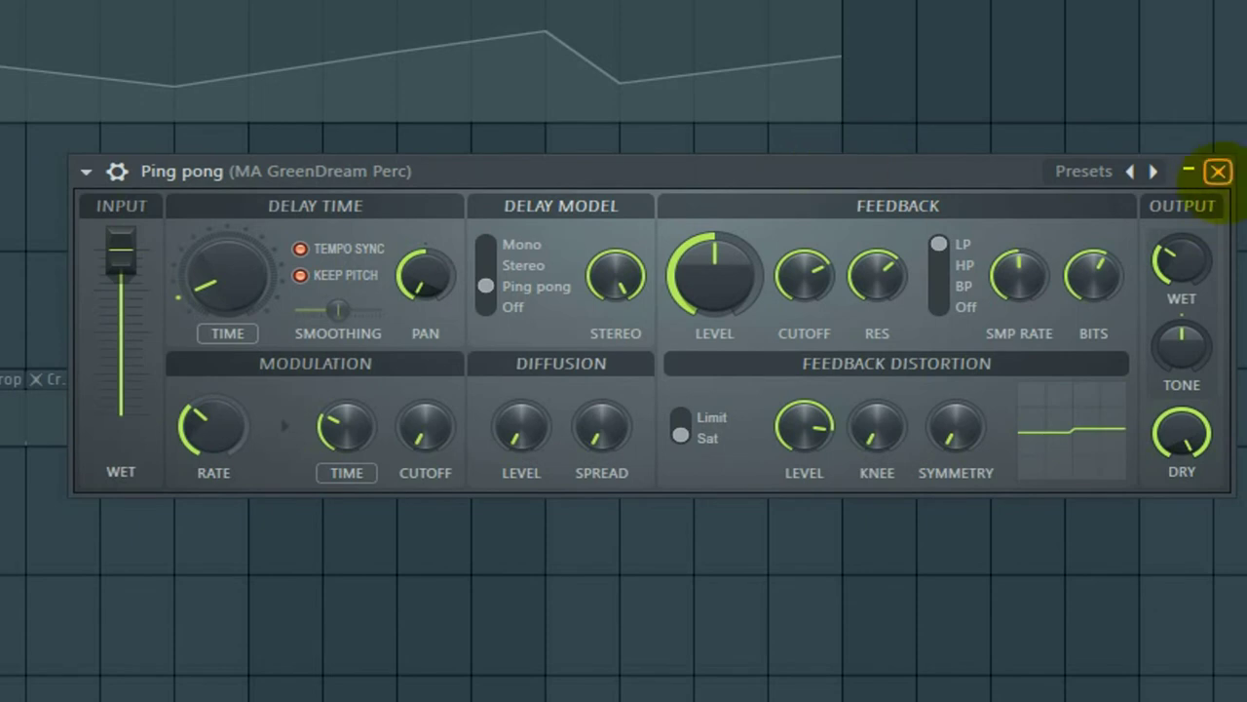
mouse_move(980, 173)
mouse_down()
mouse_move(960, 184)
mouse_move(984, 174)
mouse_up()
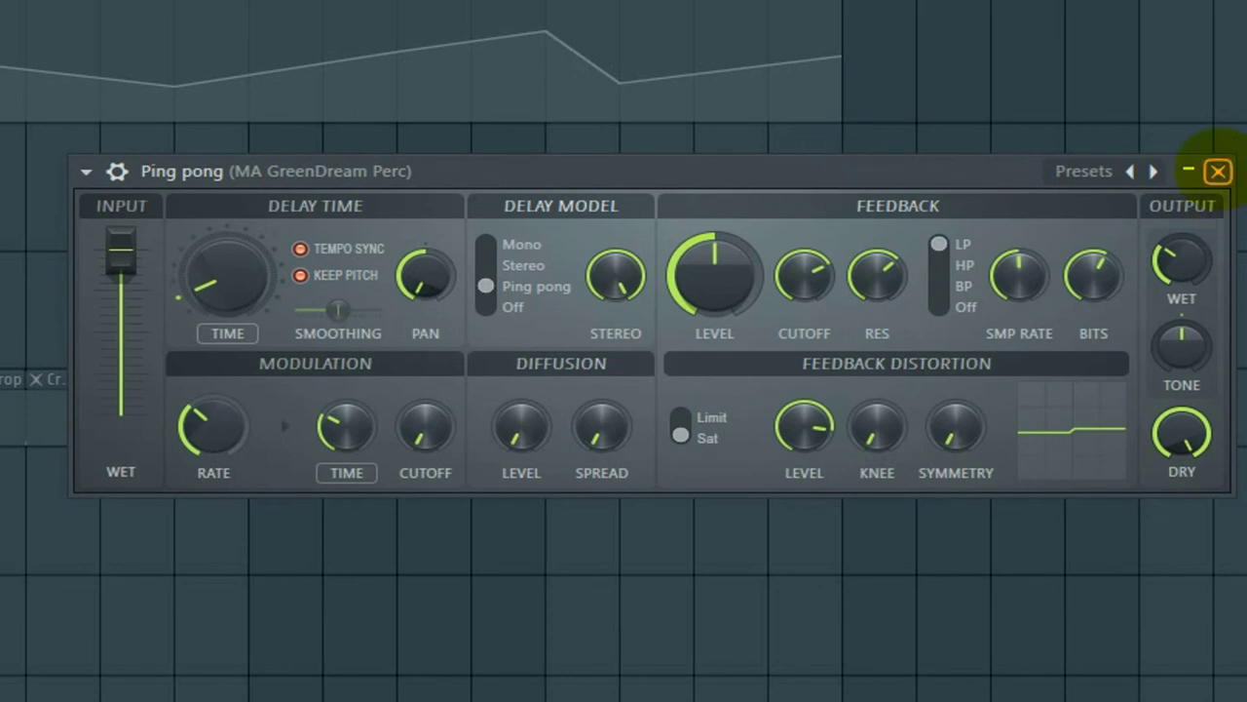
click(1217, 172)
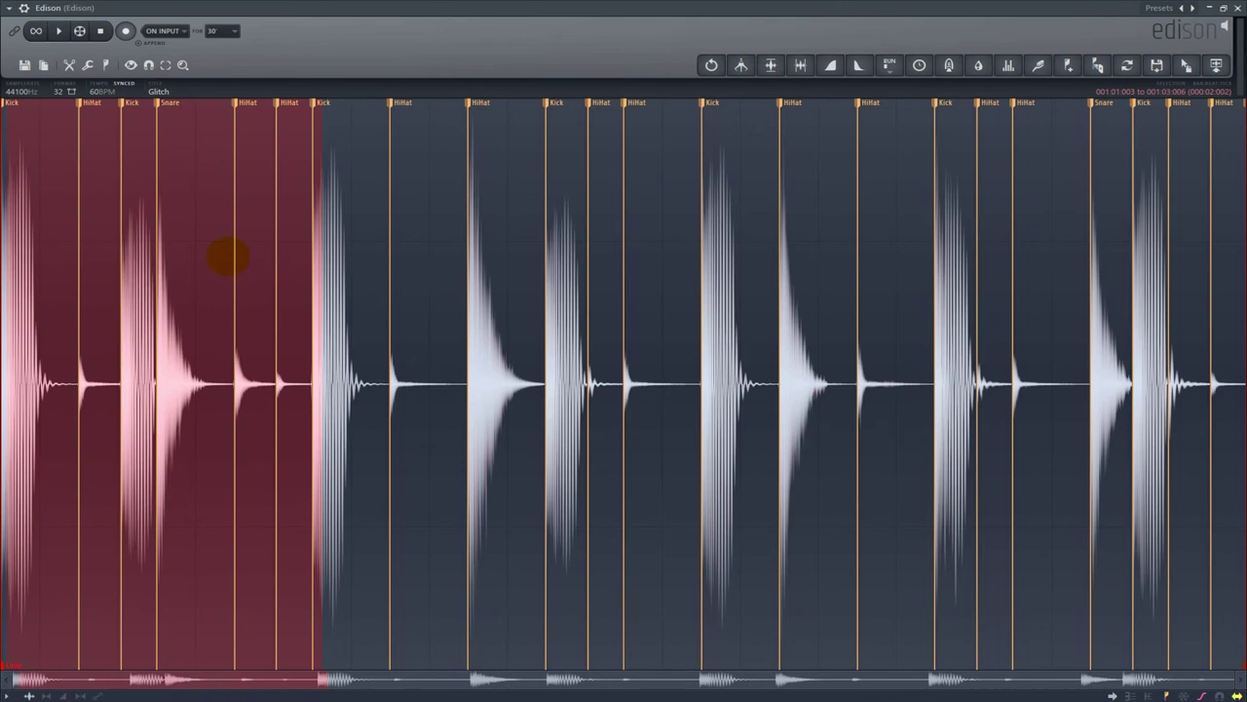
Select different stretches of the Glitch sample in Edison to examine the bar, beat and tick selection display, and restore the maximized window
drag(315, 257, 1246, 262)
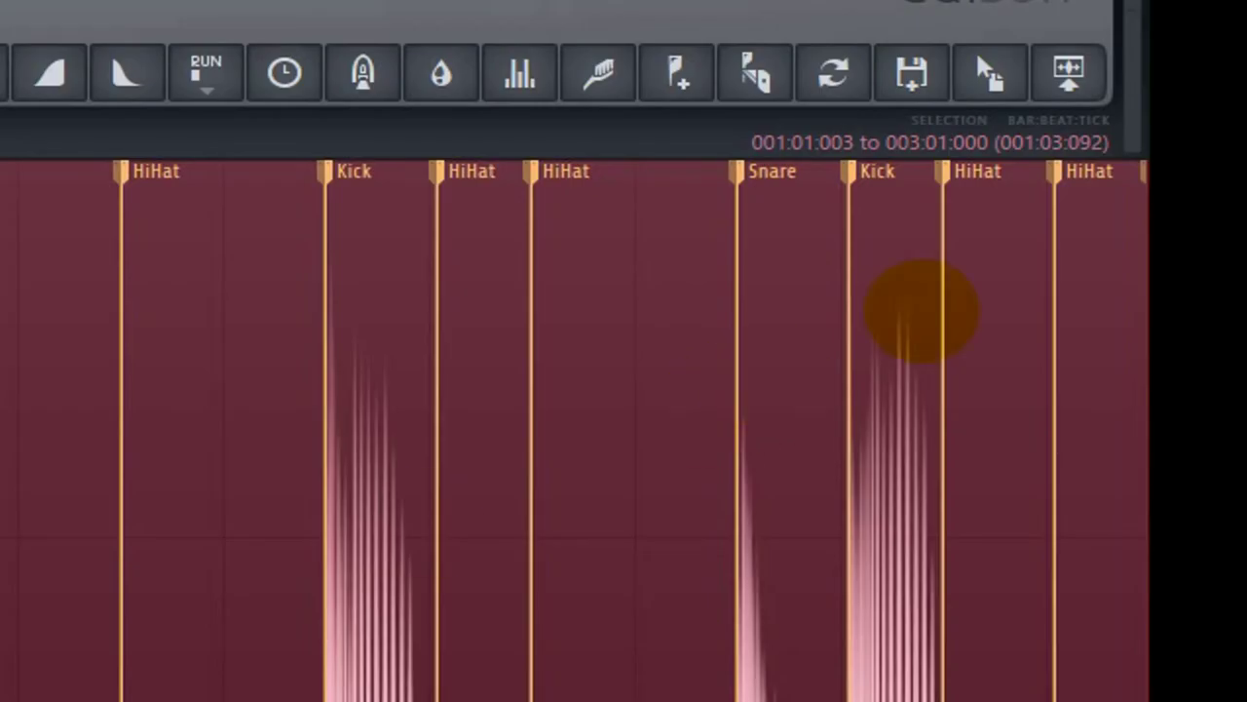
click(1057, 173)
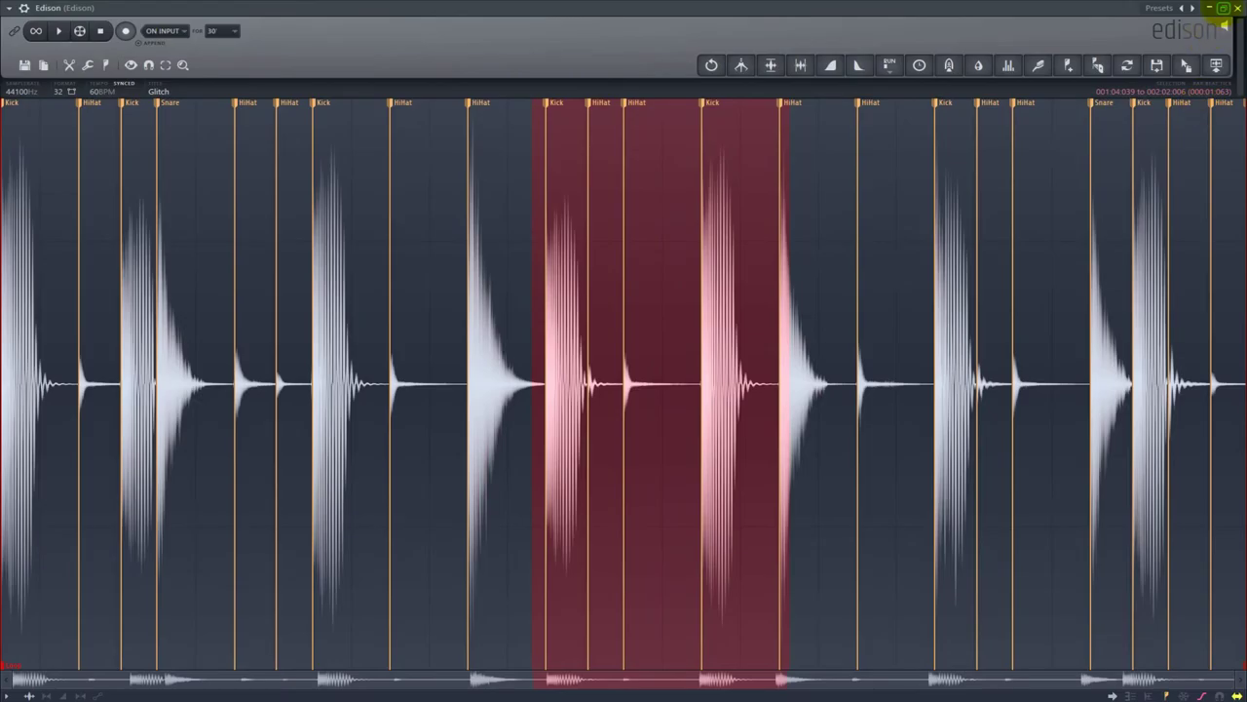
click(1224, 8)
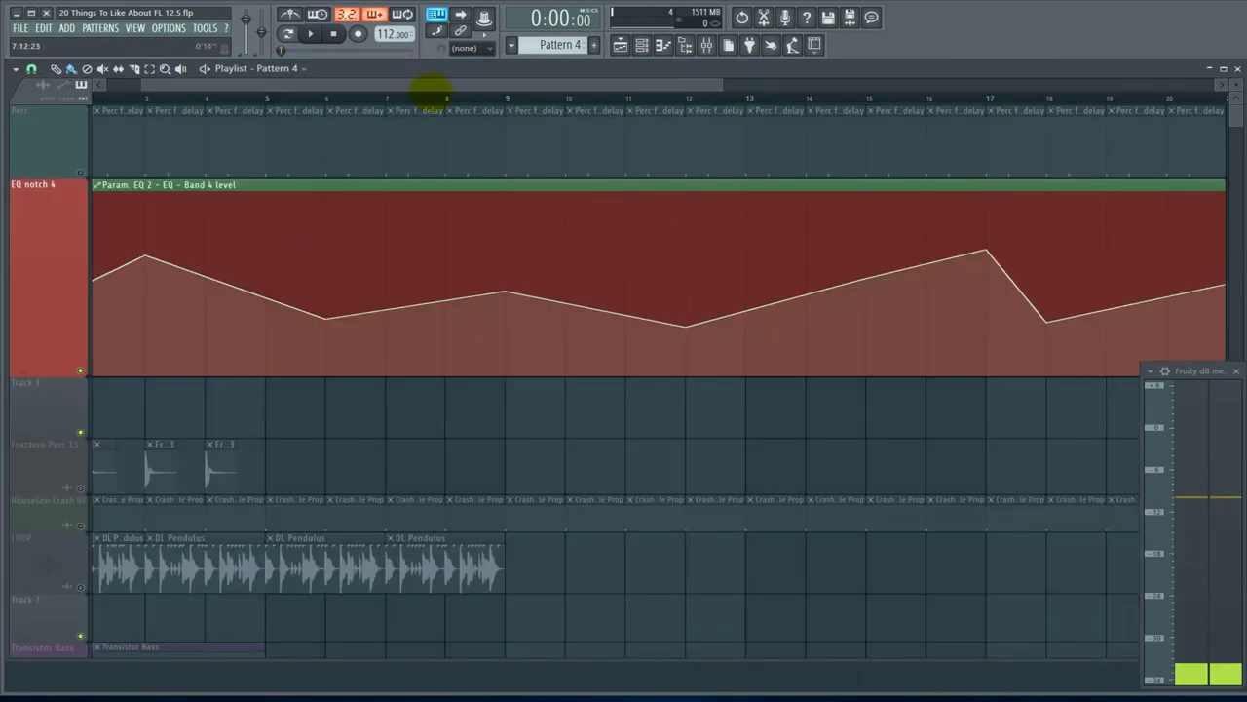
Set the EQ Band 4 level automation point at bar 3 to a value of 0.5
drag(432, 84, 409, 84)
right_click(212, 255)
click(210, 257)
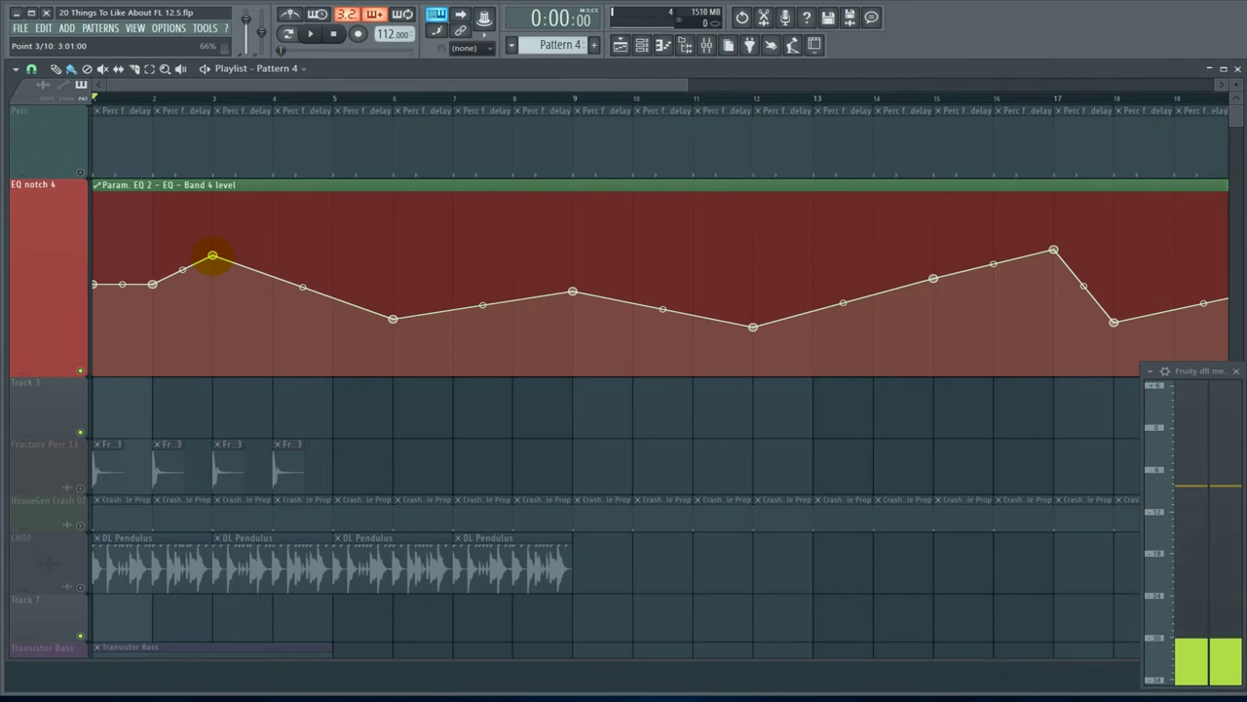
right_click(212, 256)
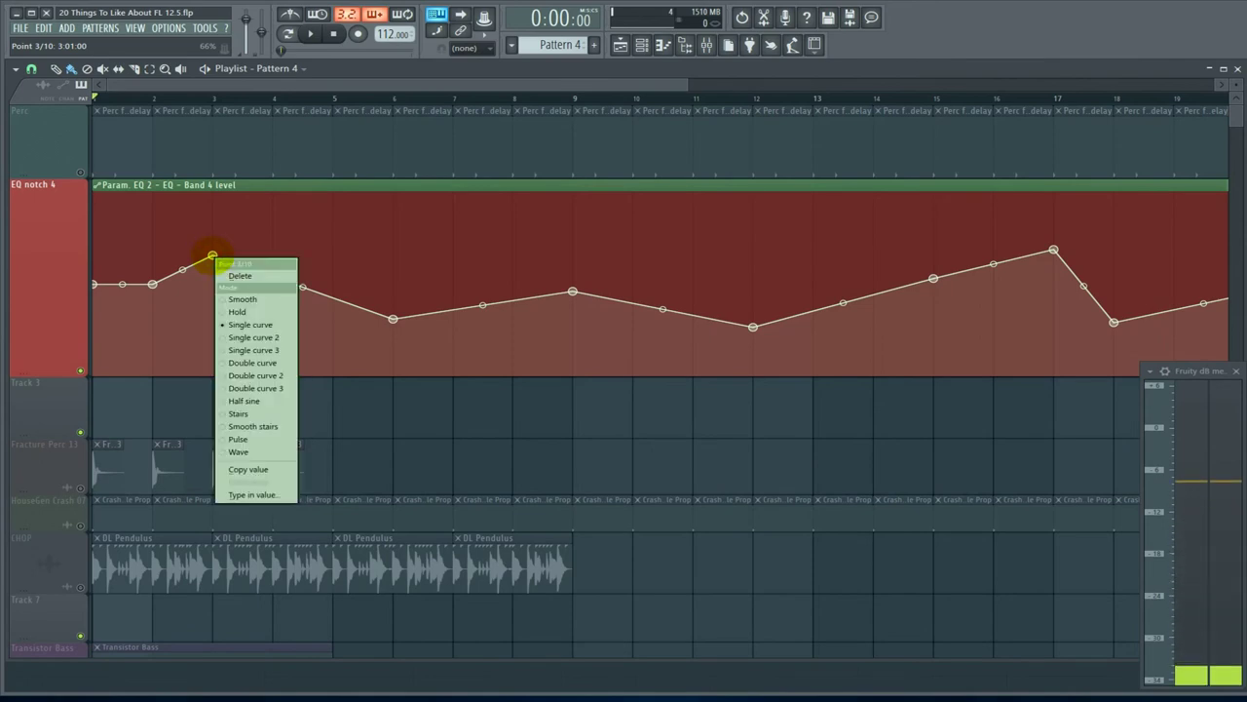
key(t)
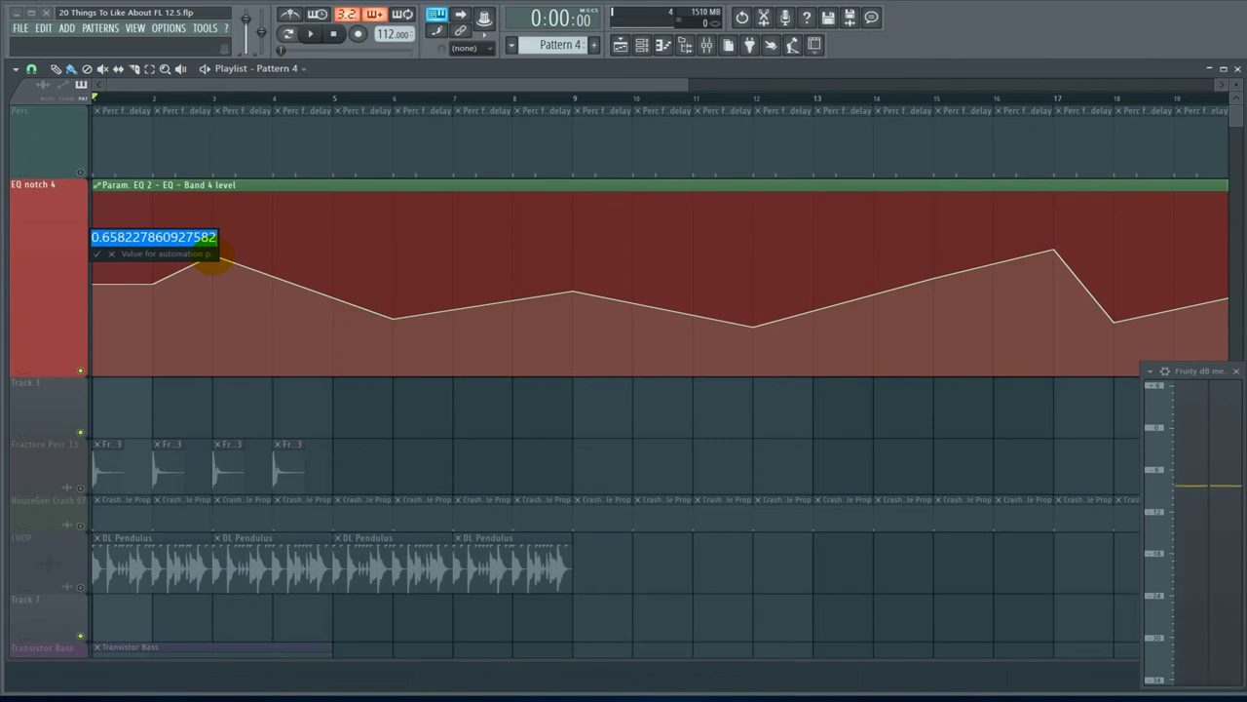
text(0.5)
key(Return)
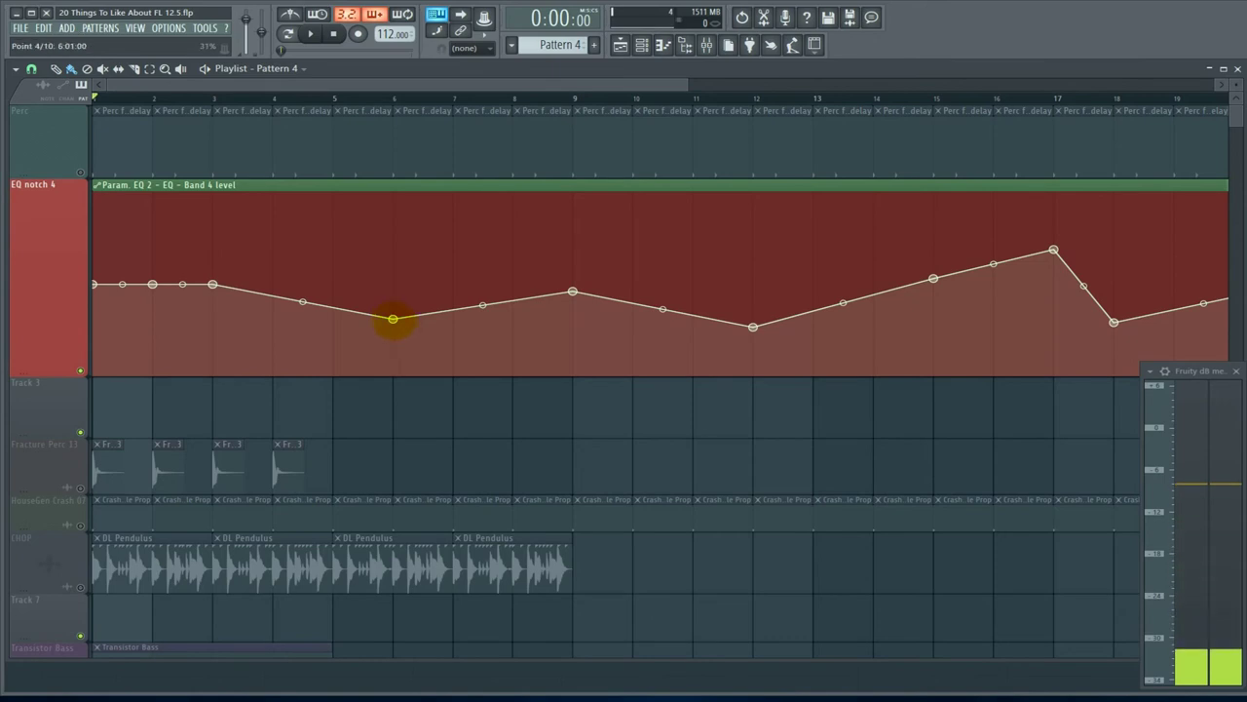
Copy the value of the automation point at bar 6 and paste it onto the point at bar 9
right_click(392, 319)
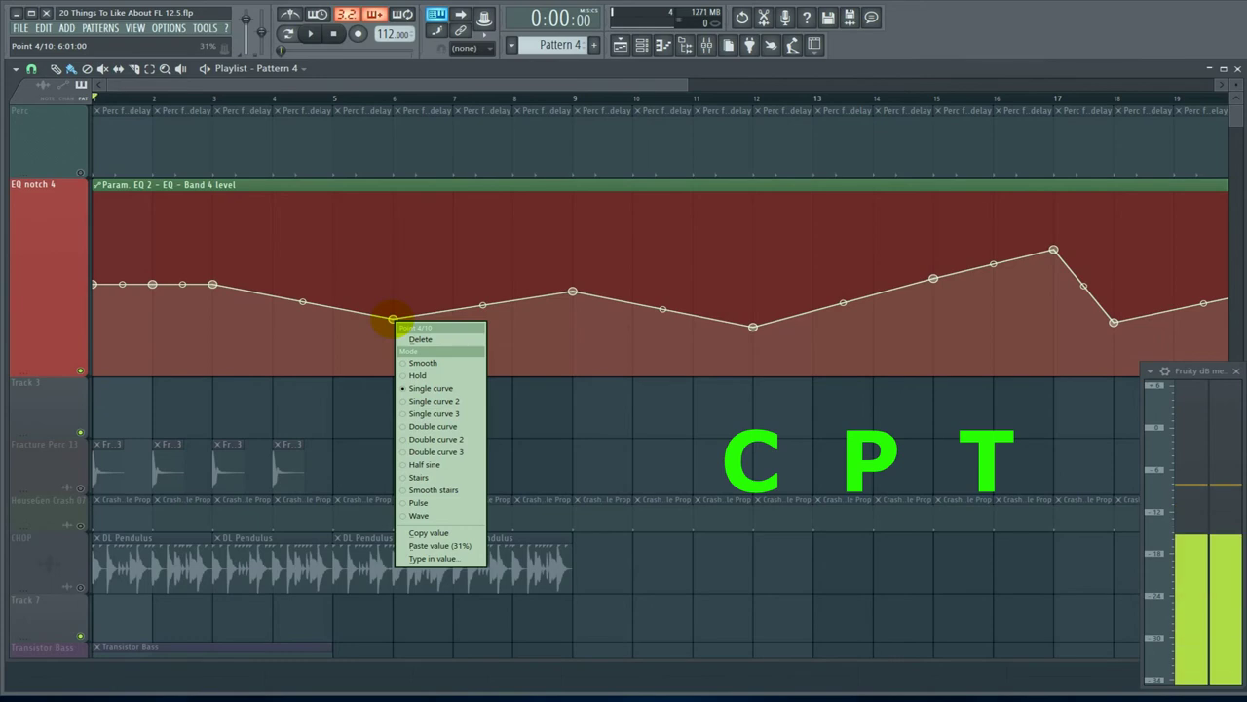
key(Escape)
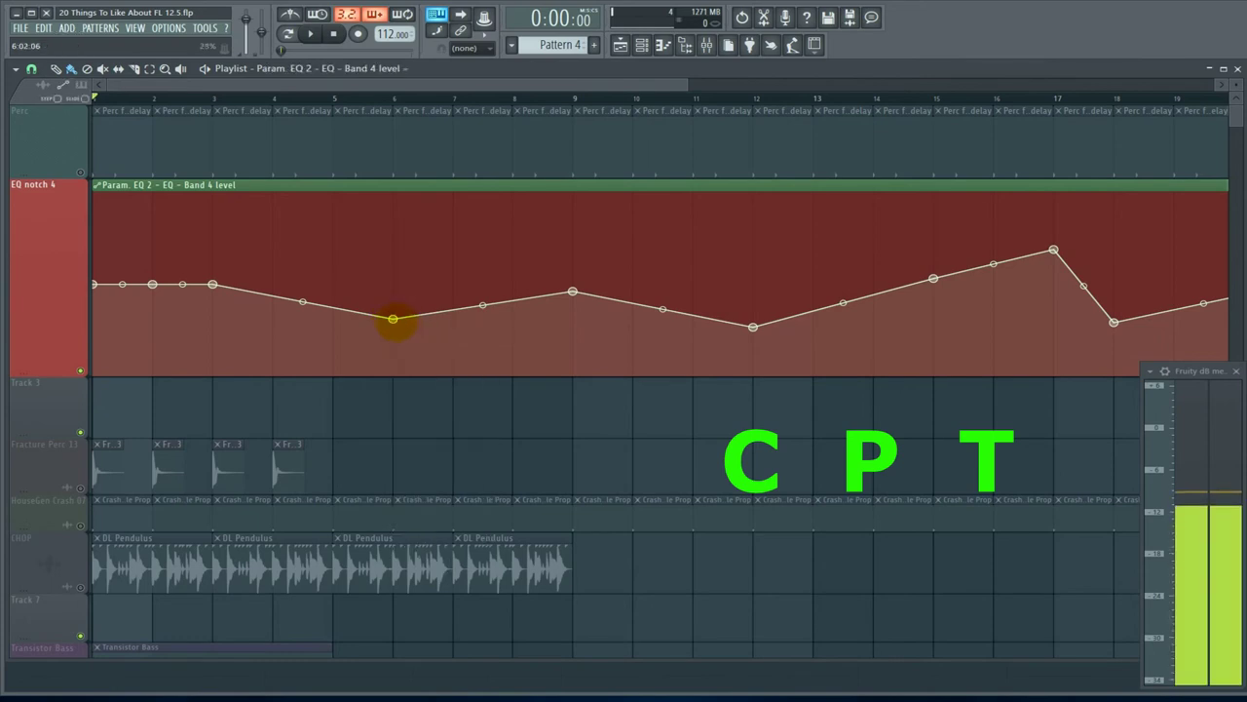
right_click(393, 319)
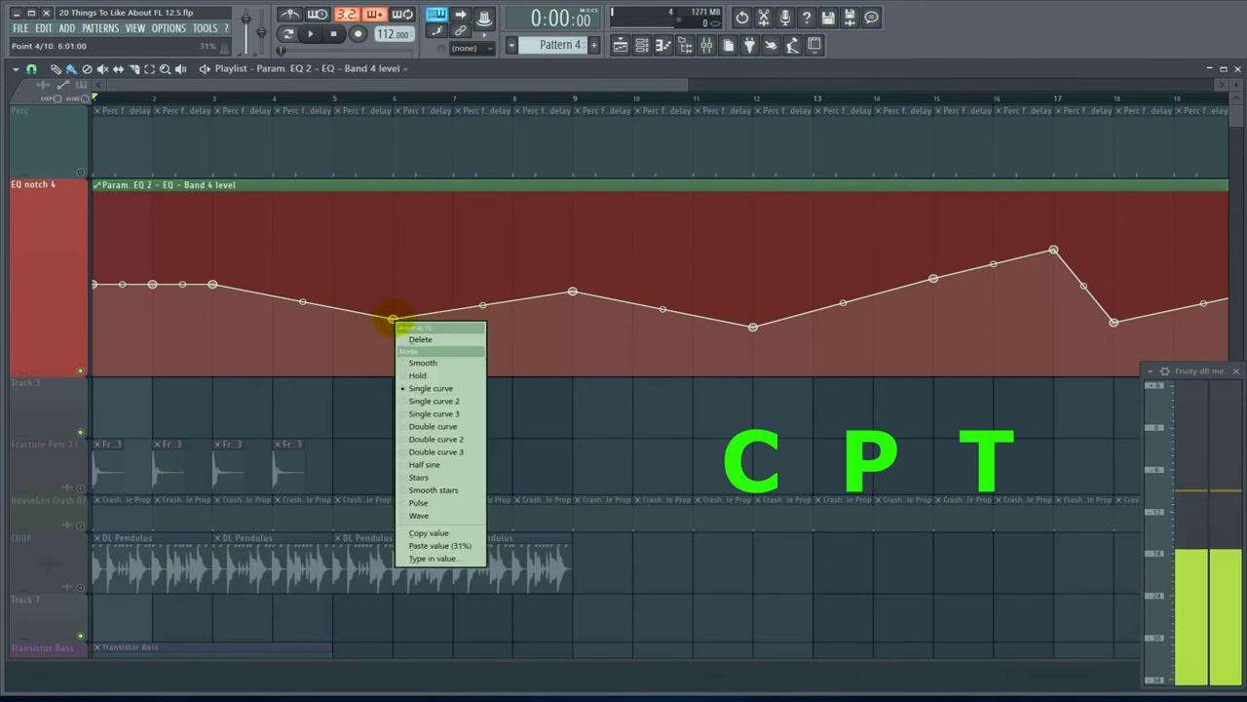
key(Escape)
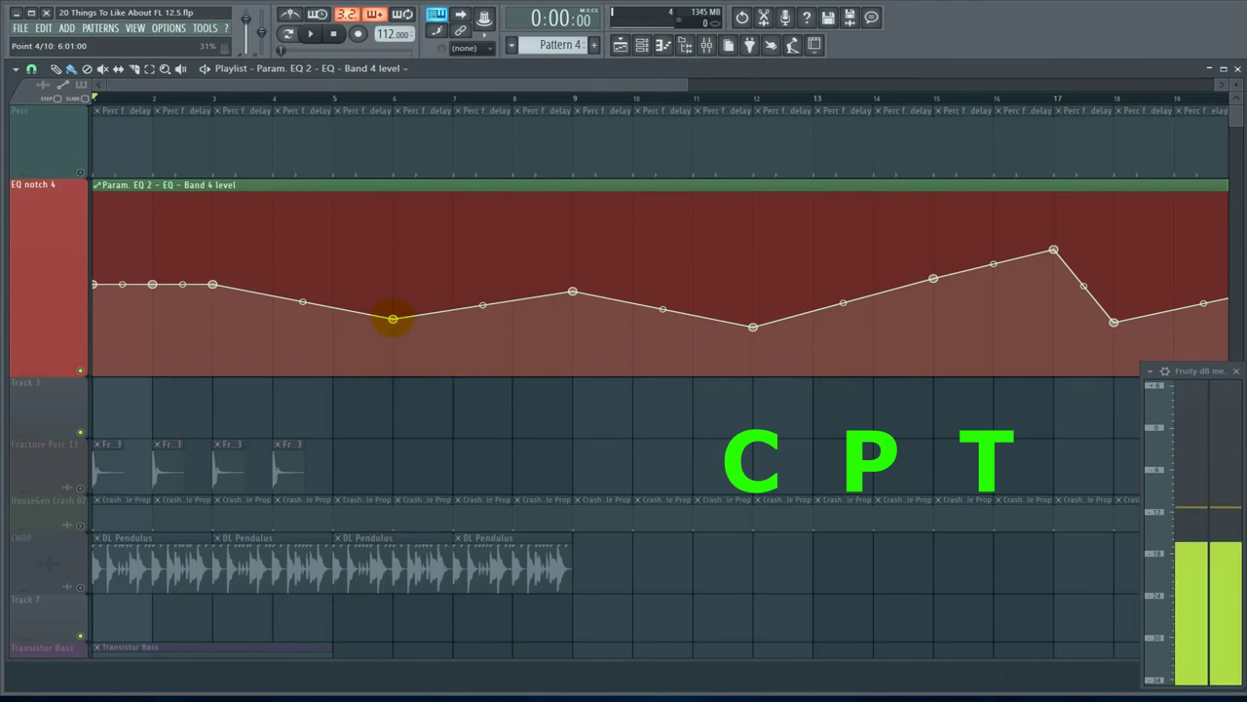
right_click(573, 291)
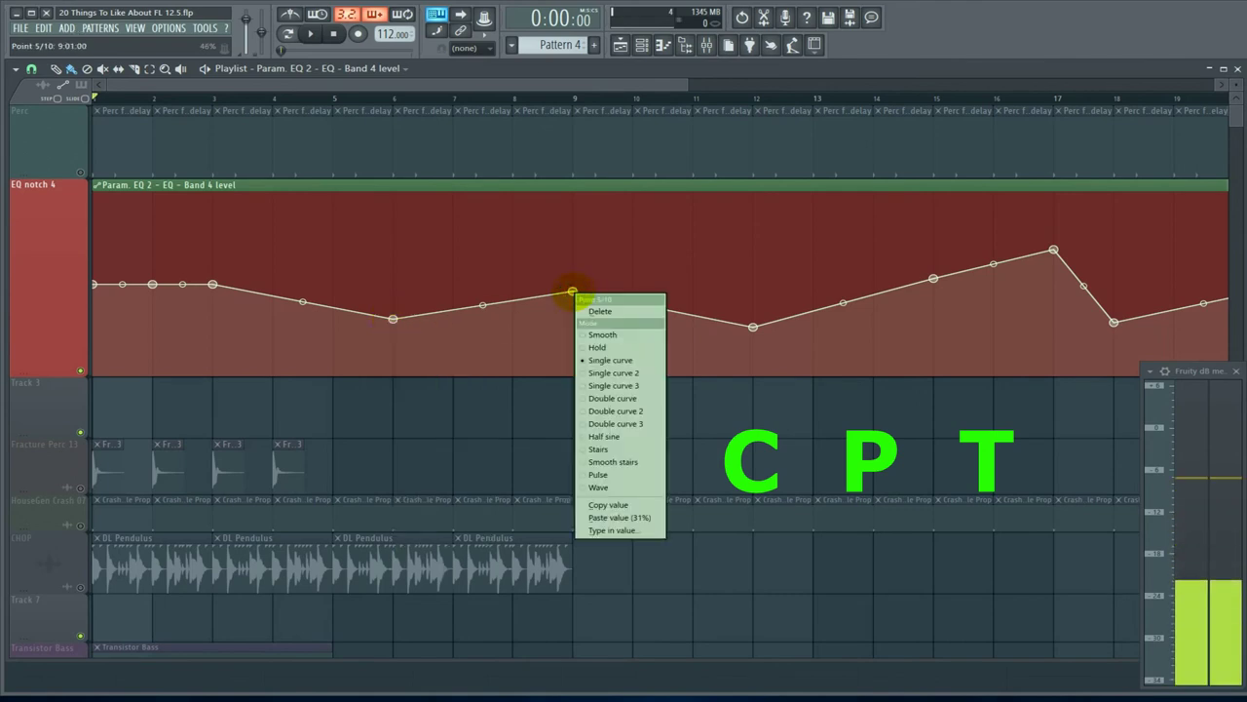
key(p)
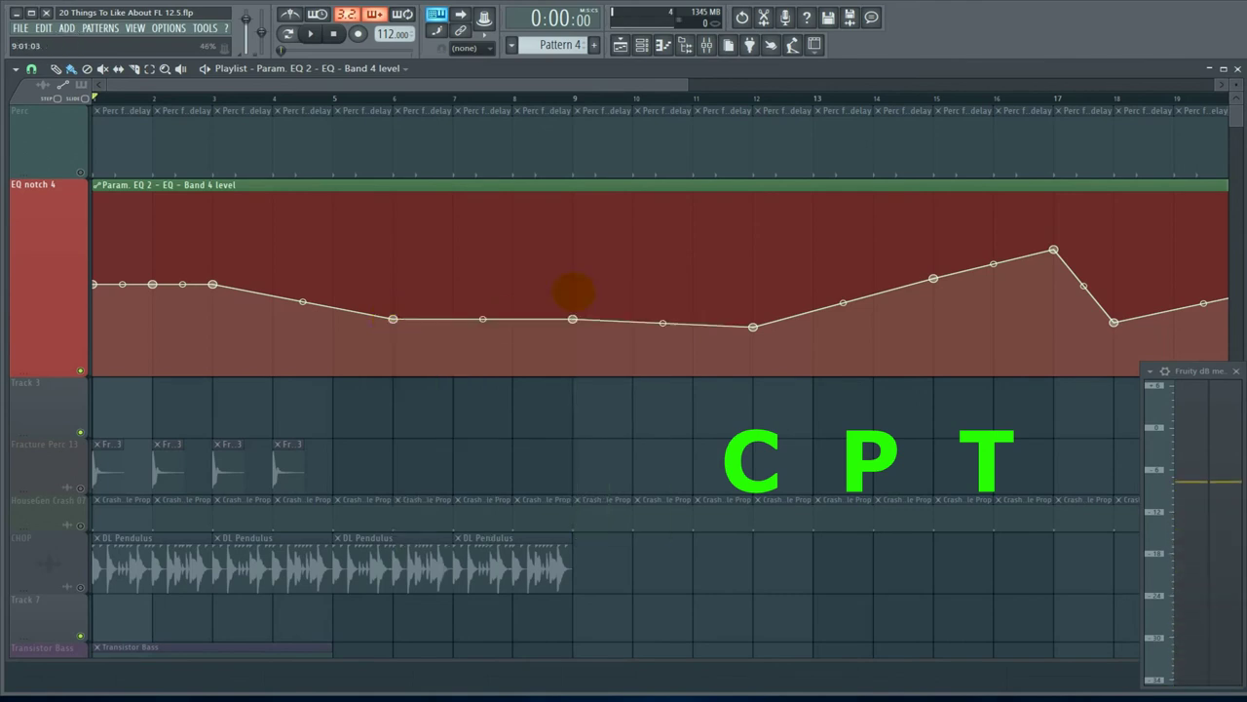
Raise the automation point at bar 12 to about 70%, and enter an exact value of 0.2 for it
drag(754, 327, 751, 256)
right_click(751, 255)
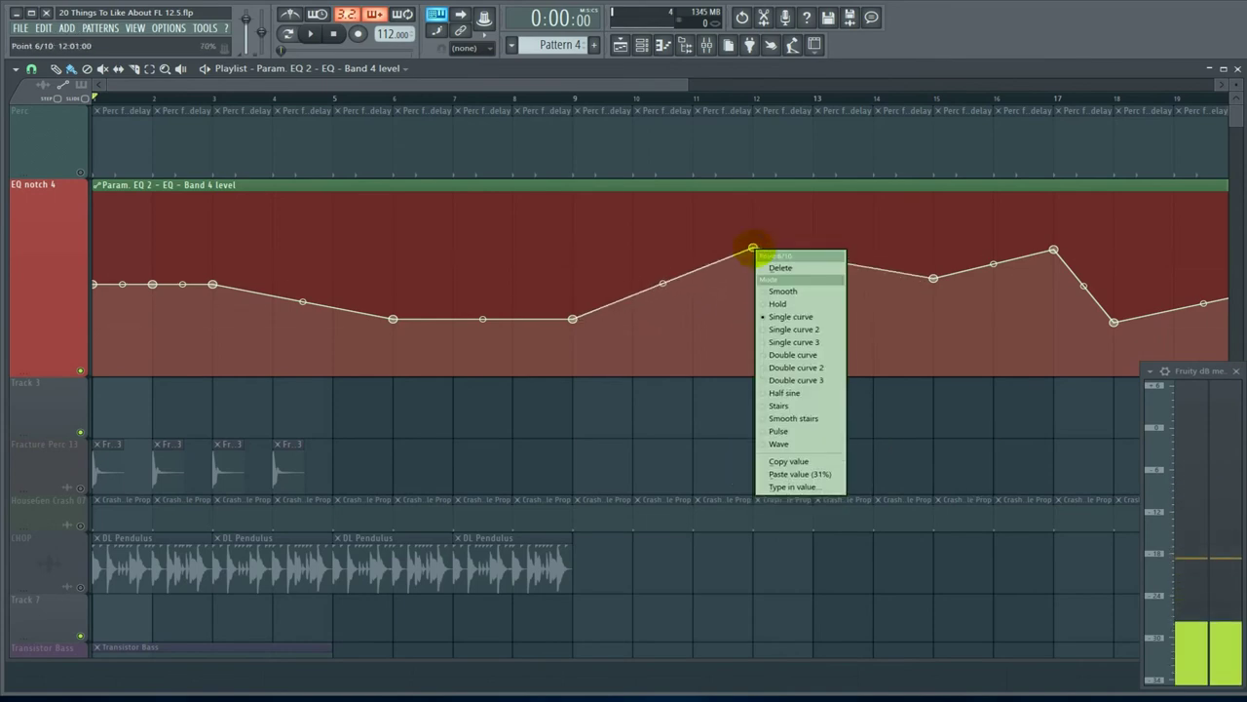
key(t)
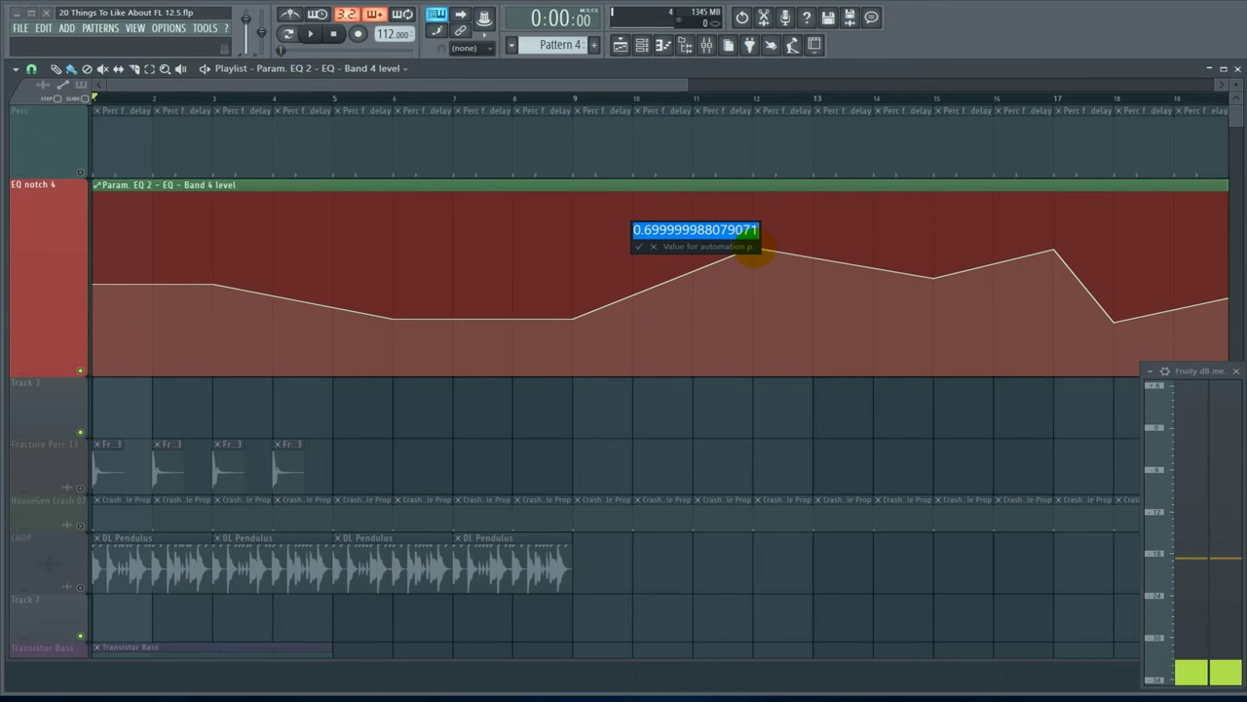
text(.2)
key(Return)
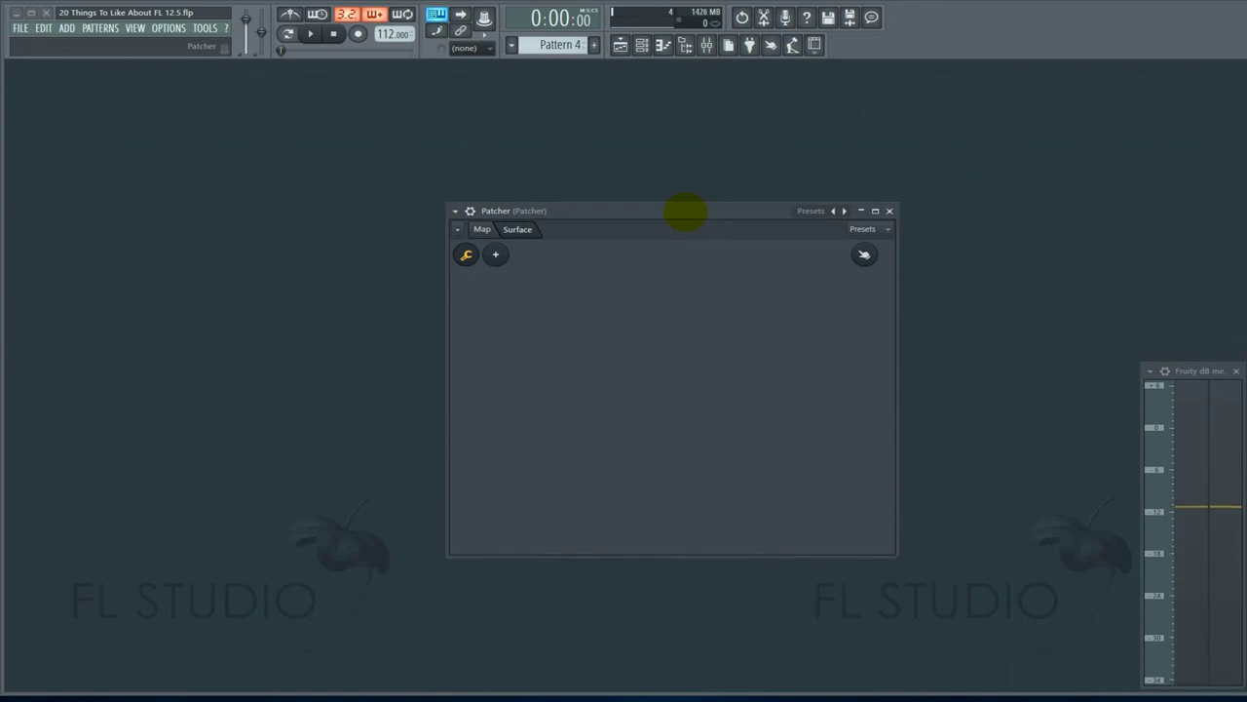
Open the Control Creator from the Patcher surface and add its dark knob with the orange pointer to the surface
drag(686, 211, 647, 198)
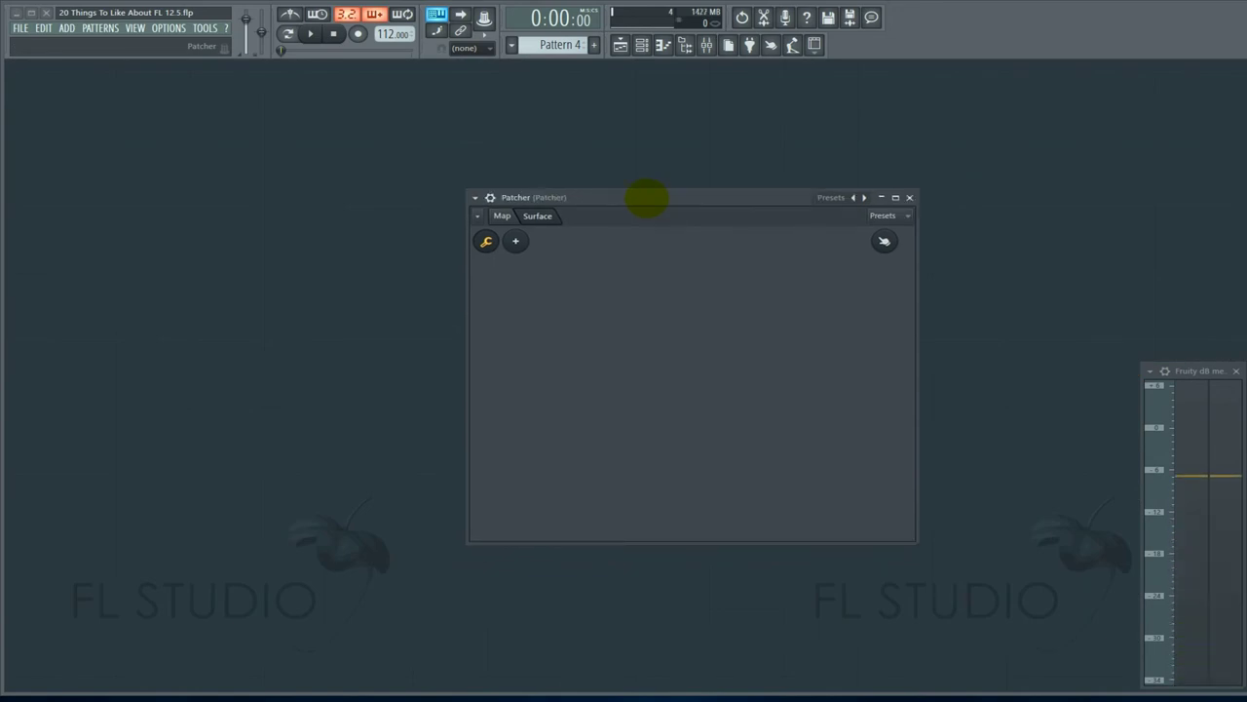
drag(647, 197, 688, 192)
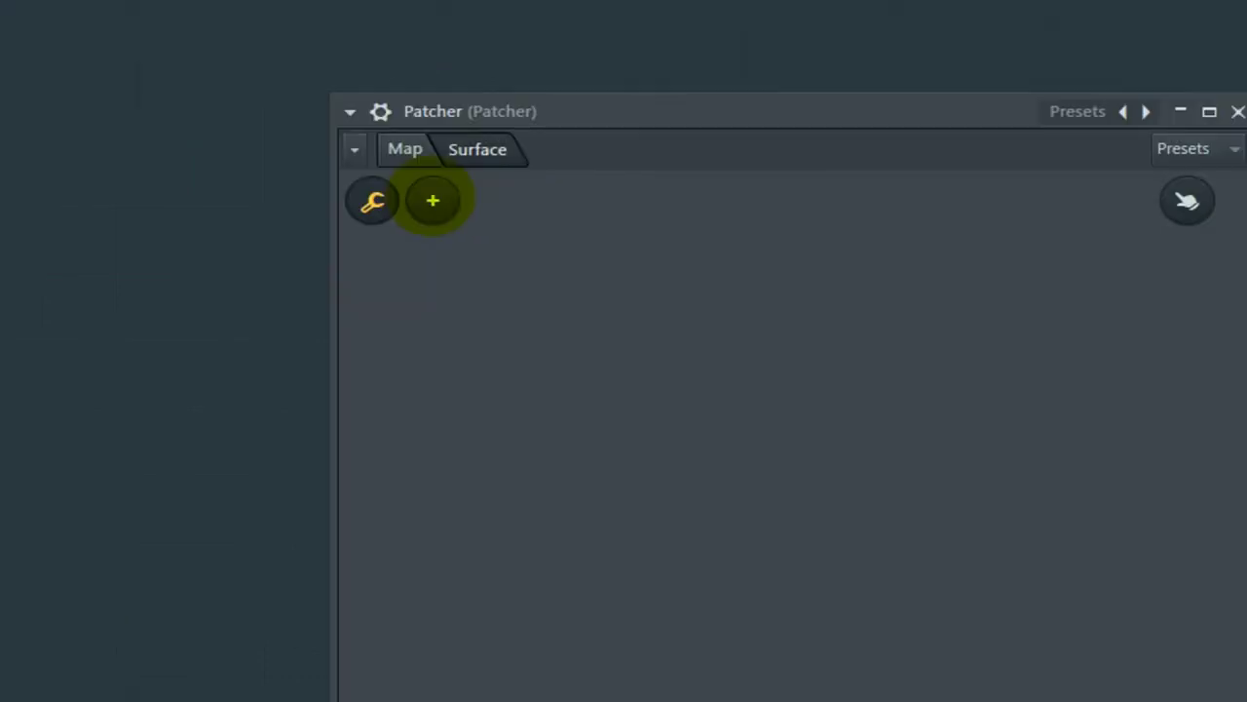
click(433, 201)
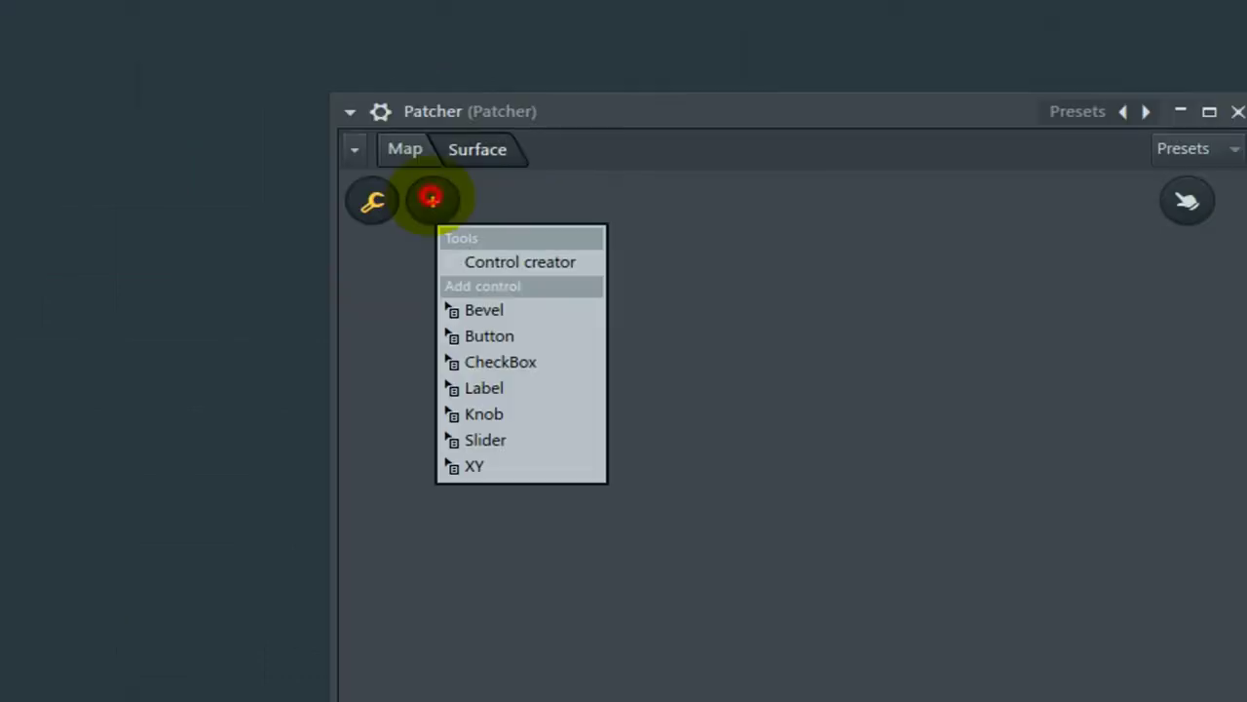
click(507, 263)
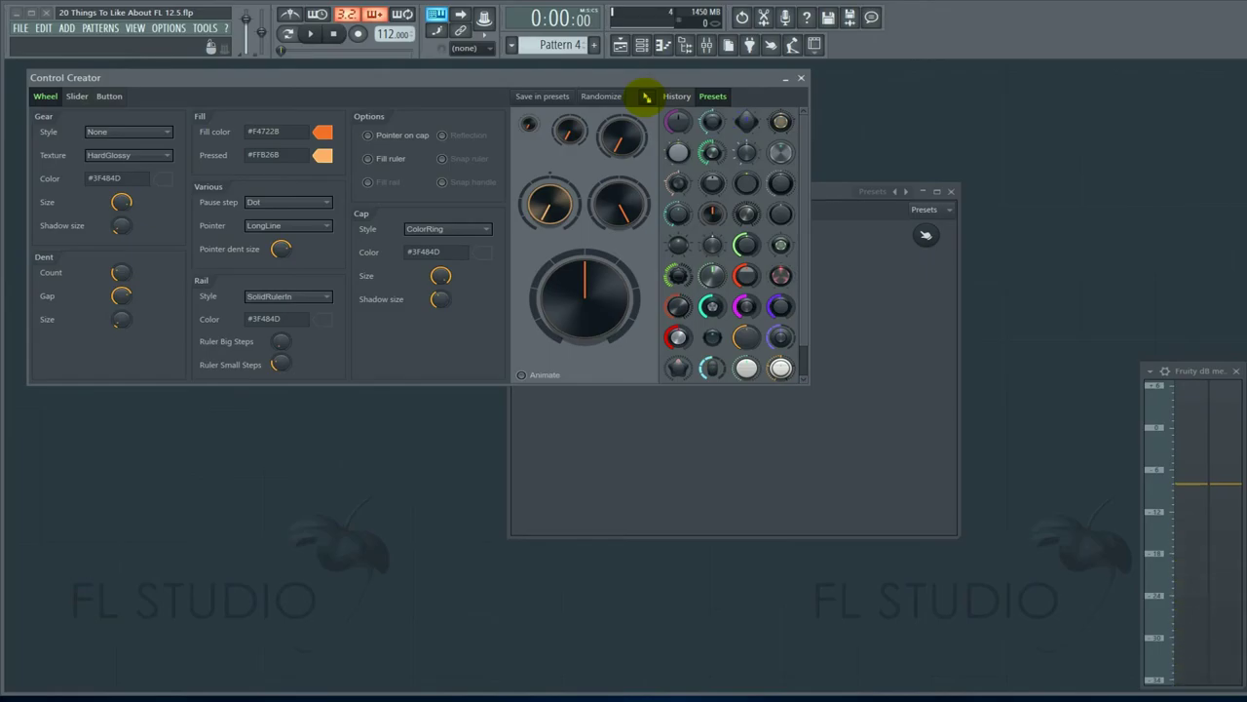
drag(638, 183, 1169, 609)
drag(836, 250, 838, 335)
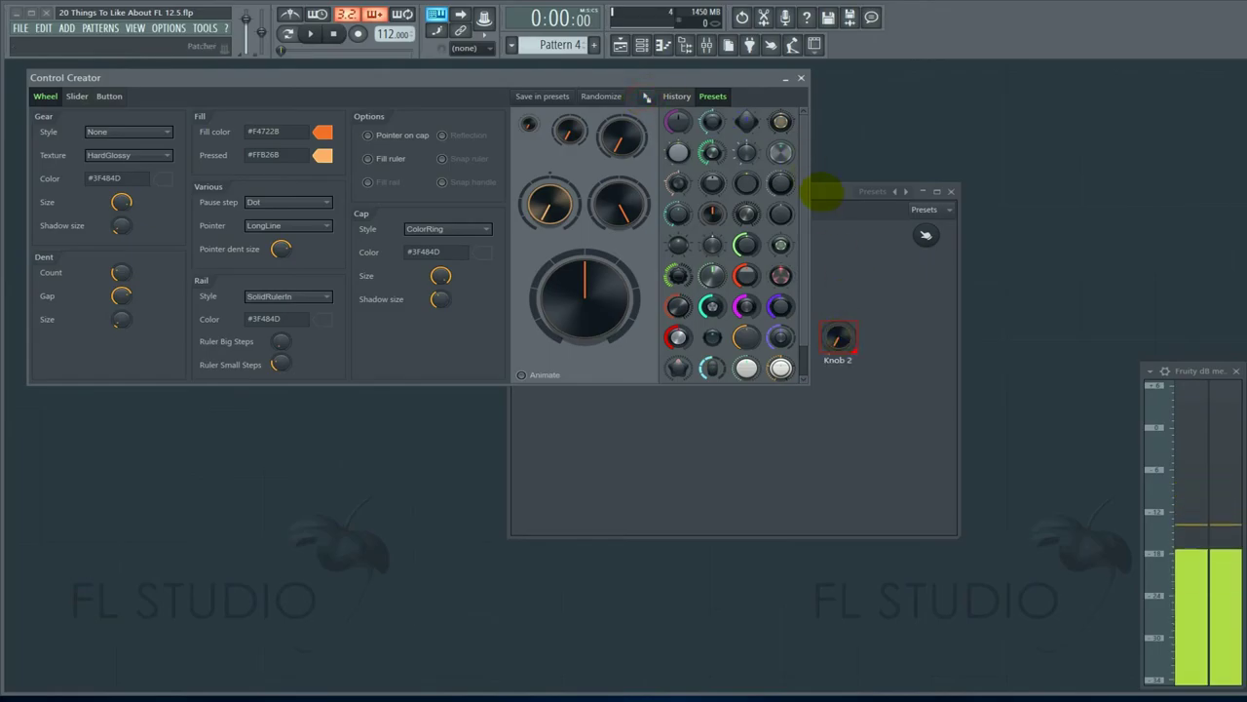
Move the Patcher window clear of the Control Creator and resize the new knob to 2.5x
drag(818, 191, 900, 198)
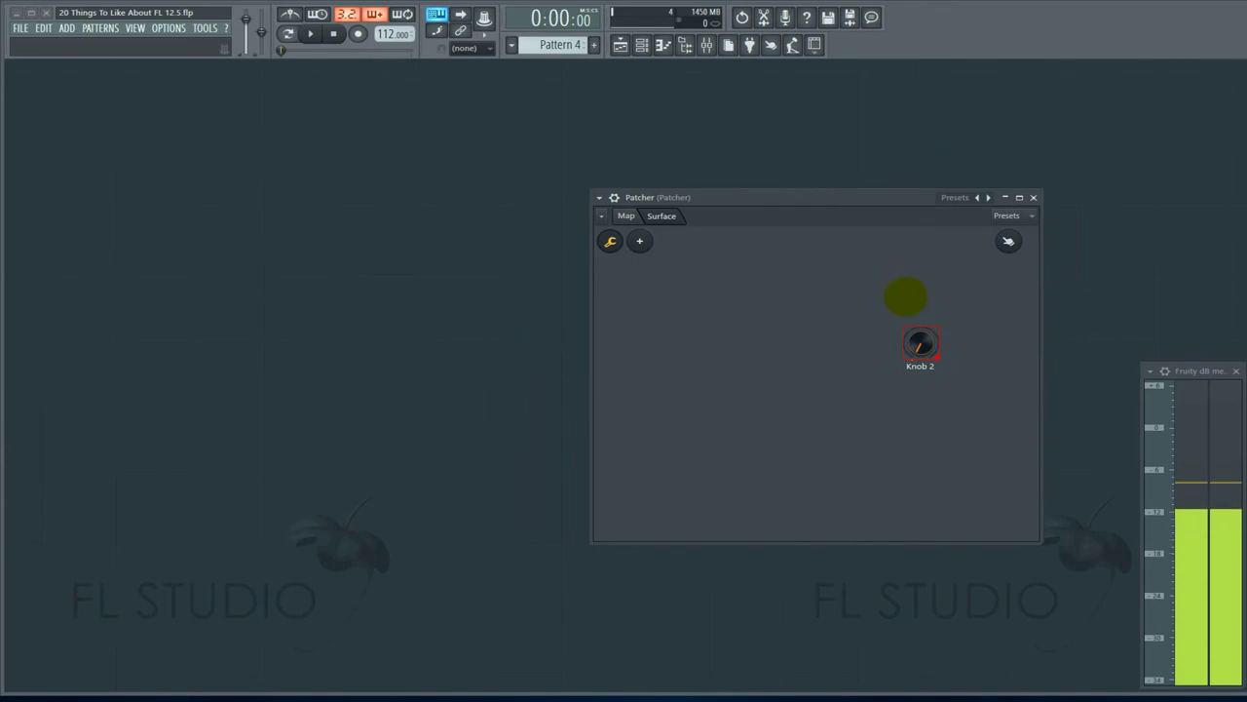
right_click(920, 345)
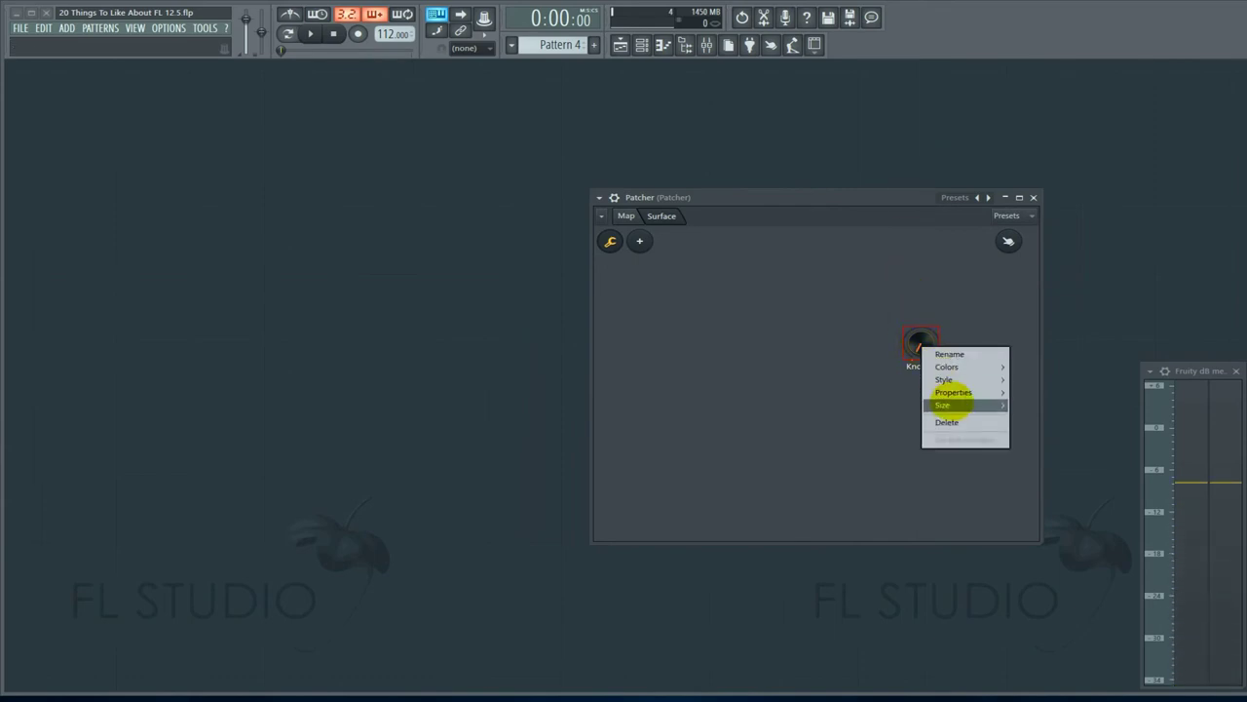
mouse_move(965, 404)
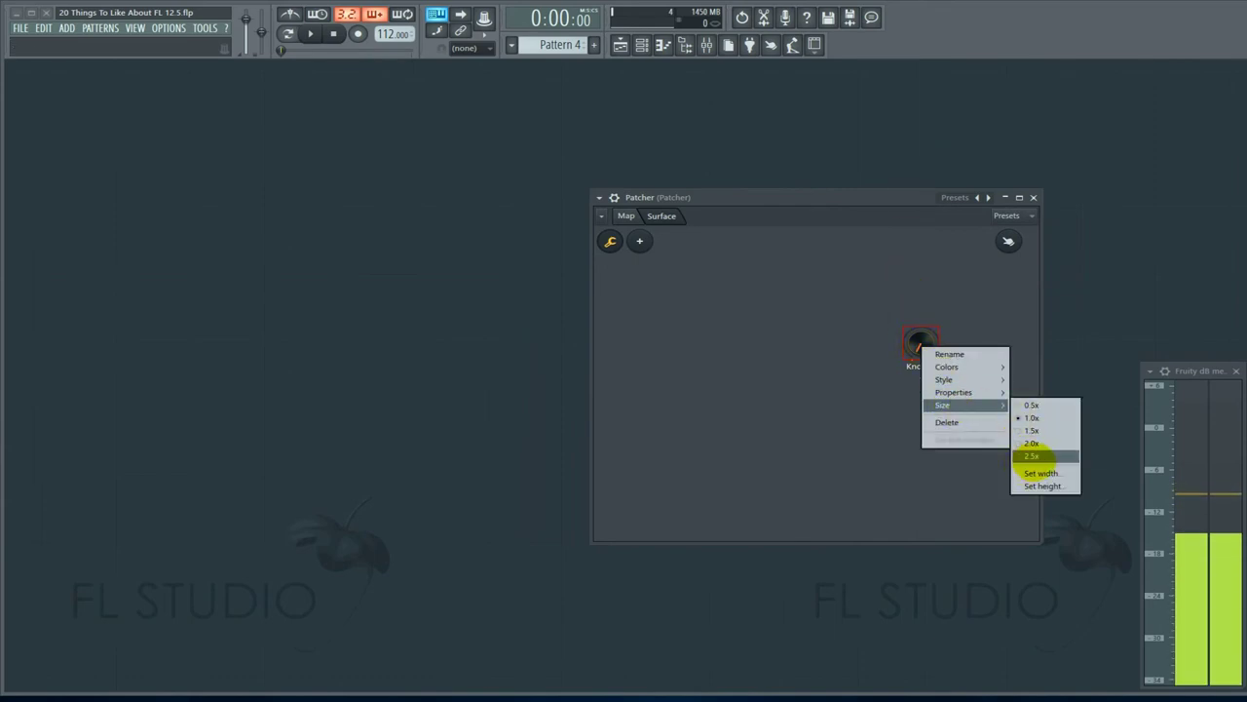
click(1037, 458)
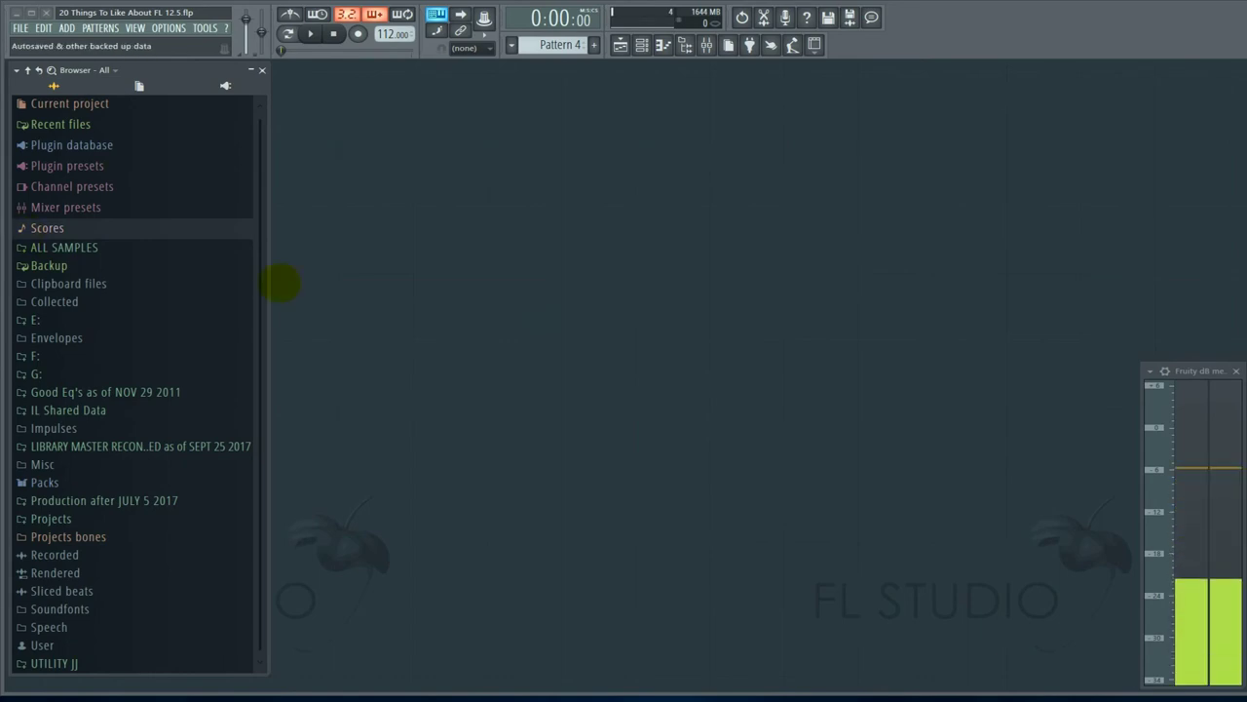
Show the browser and expand Scores and its FPC drumloops folder to look through the loop categories
key(alt+F8)
key(alt+F8)
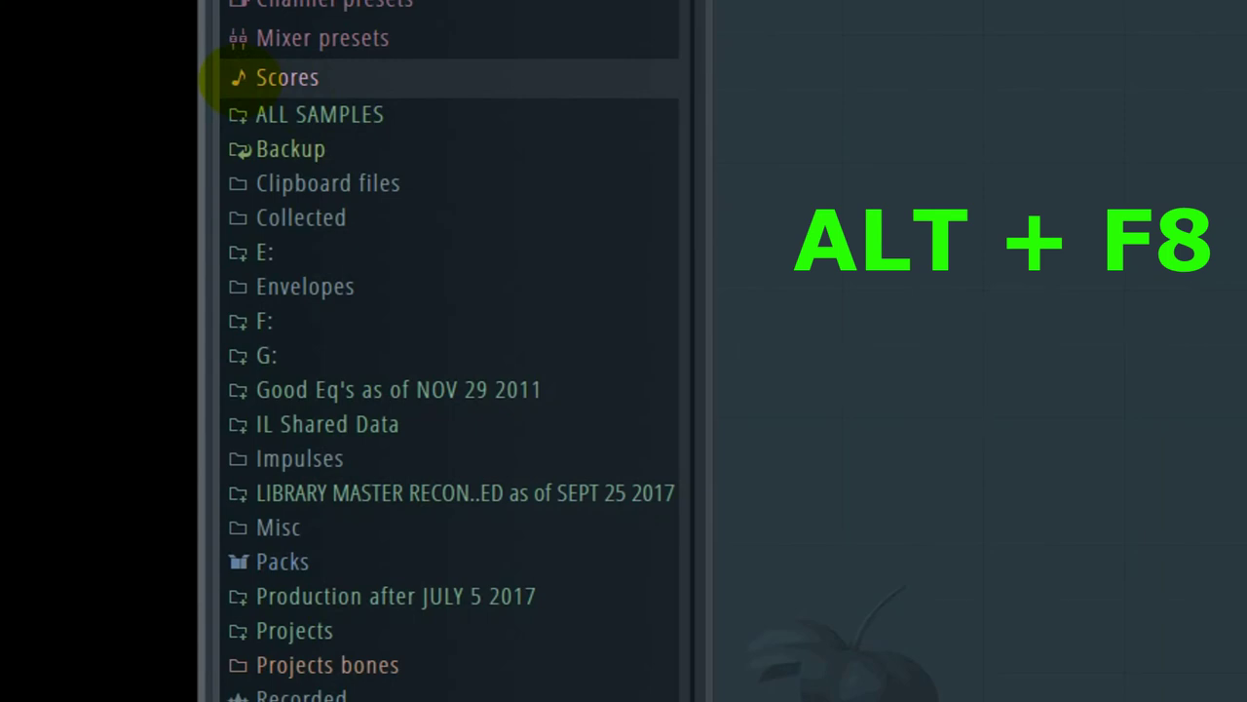
click(233, 80)
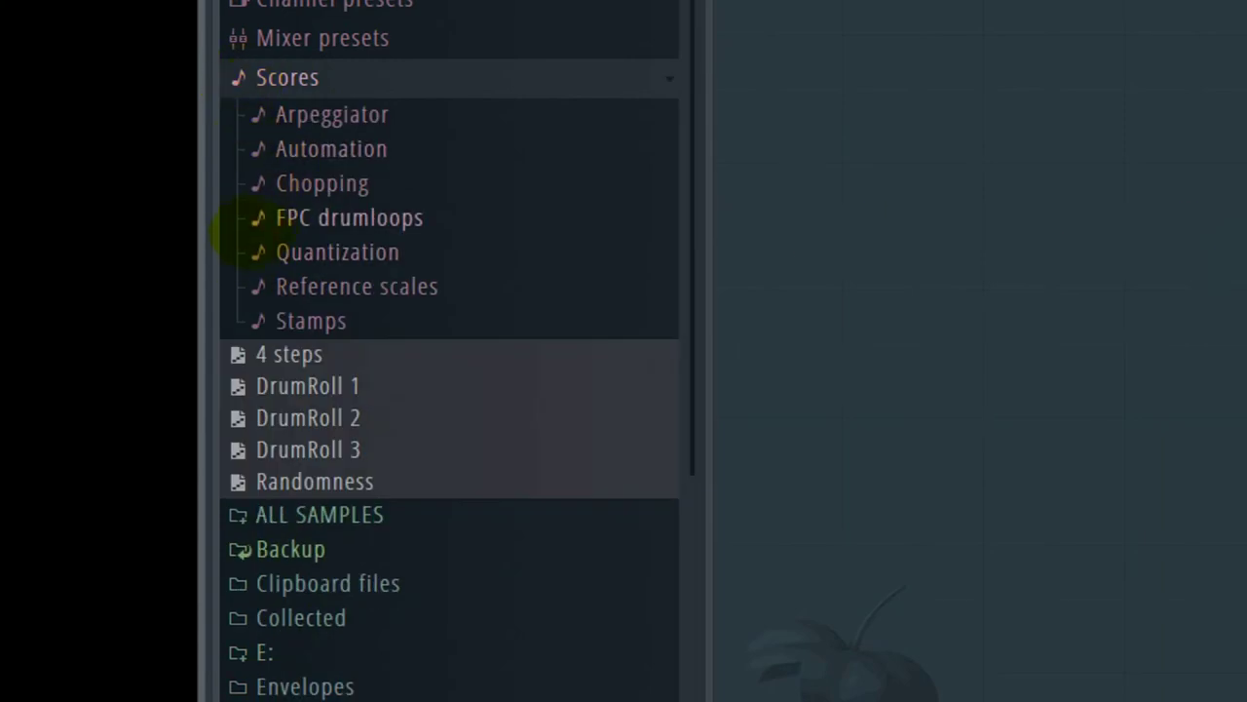
click(256, 220)
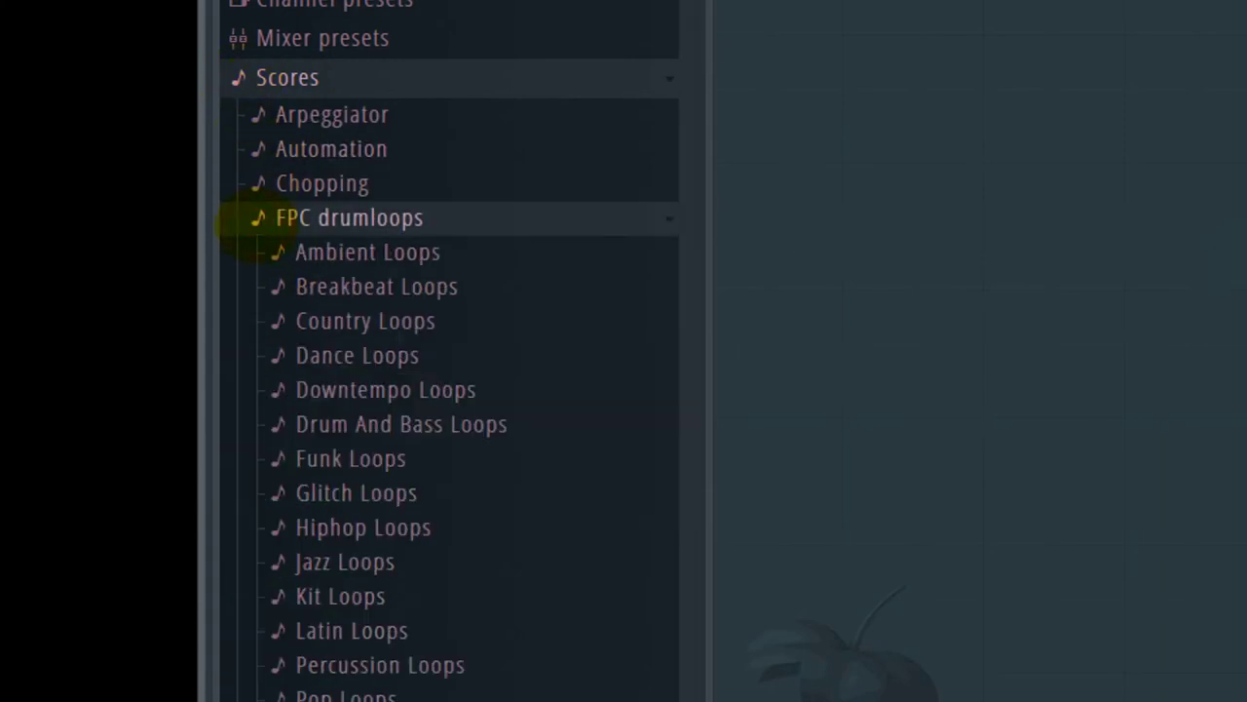
scroll(332, 374, down, 3)
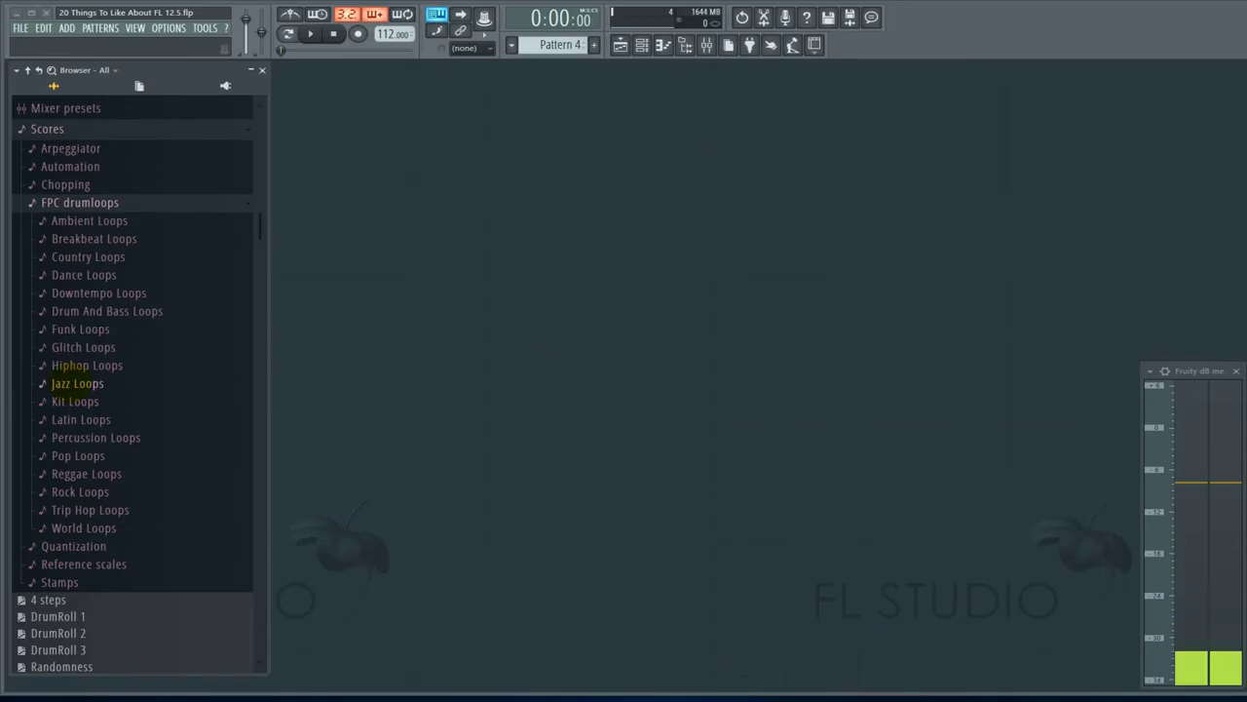
scroll(292, 370, down, 2)
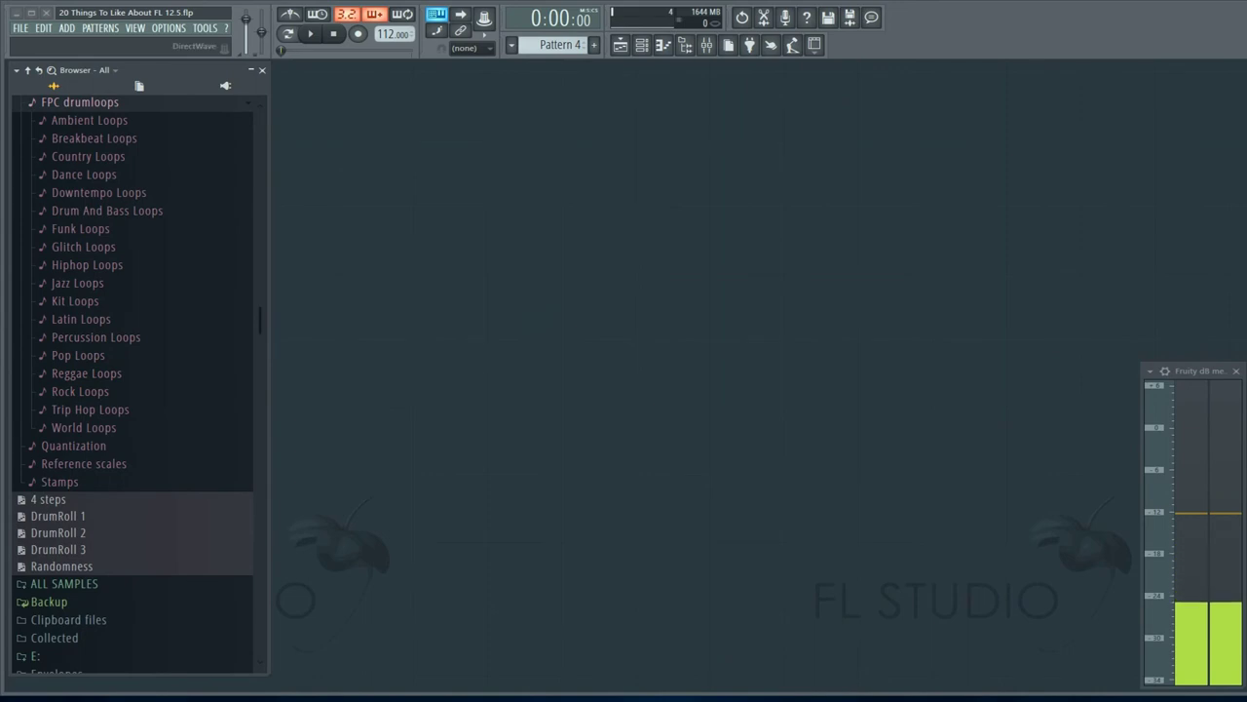
Reposition the DirectWave window and audition a note of the loaded blonde guitar program
drag(808, 172, 572, 125)
key(y)
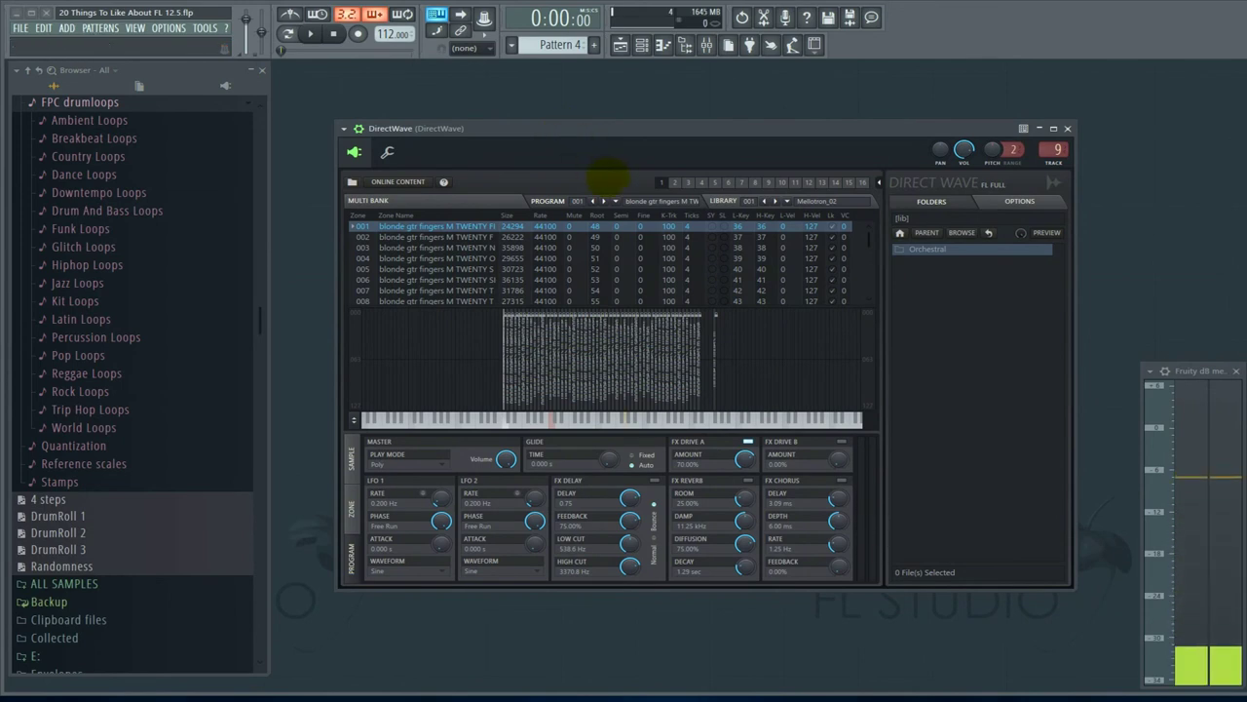
Expand World Loops in the browser, load fpc_world_01 into DirectWave's piano roll and play it
drag(579, 126, 614, 116)
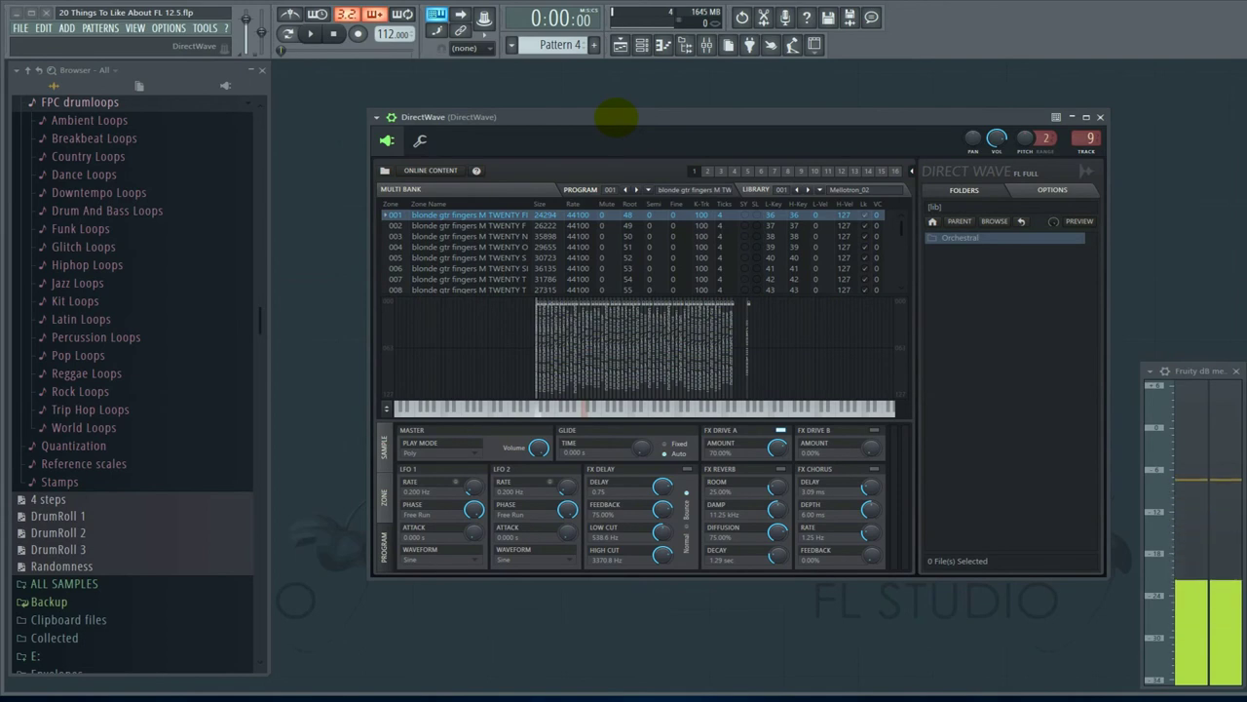
drag(616, 117, 1246, 177)
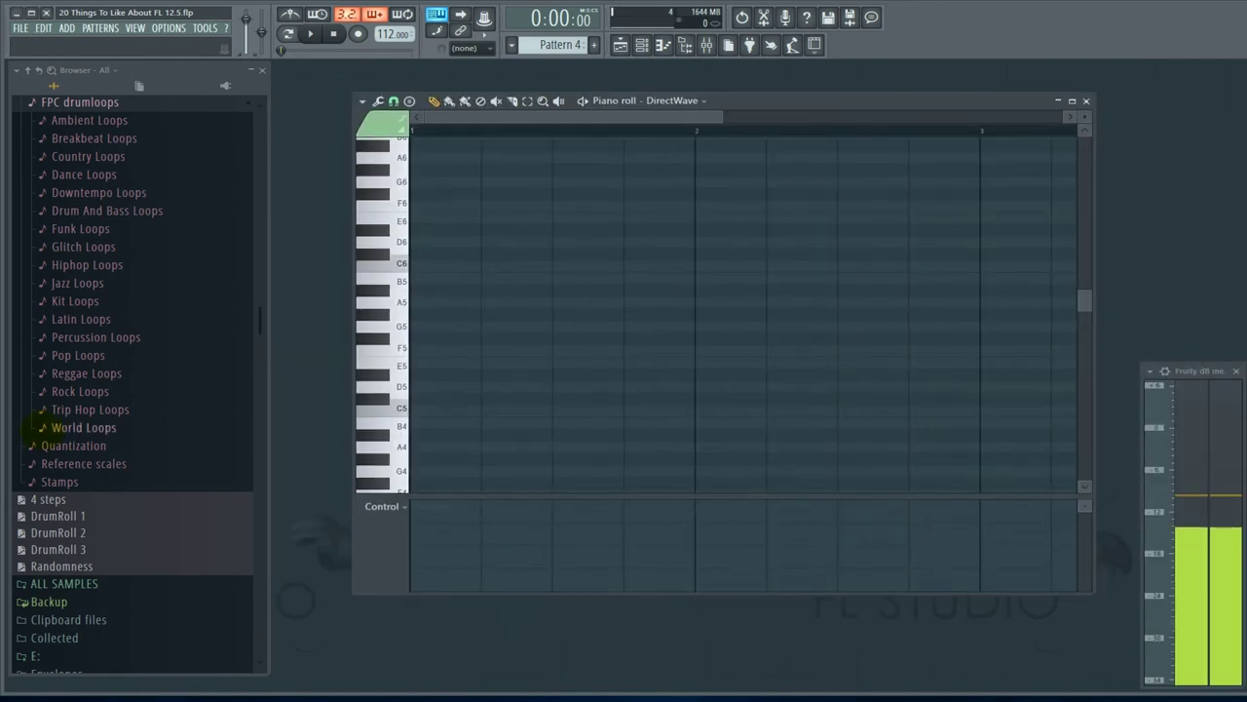
click(39, 427)
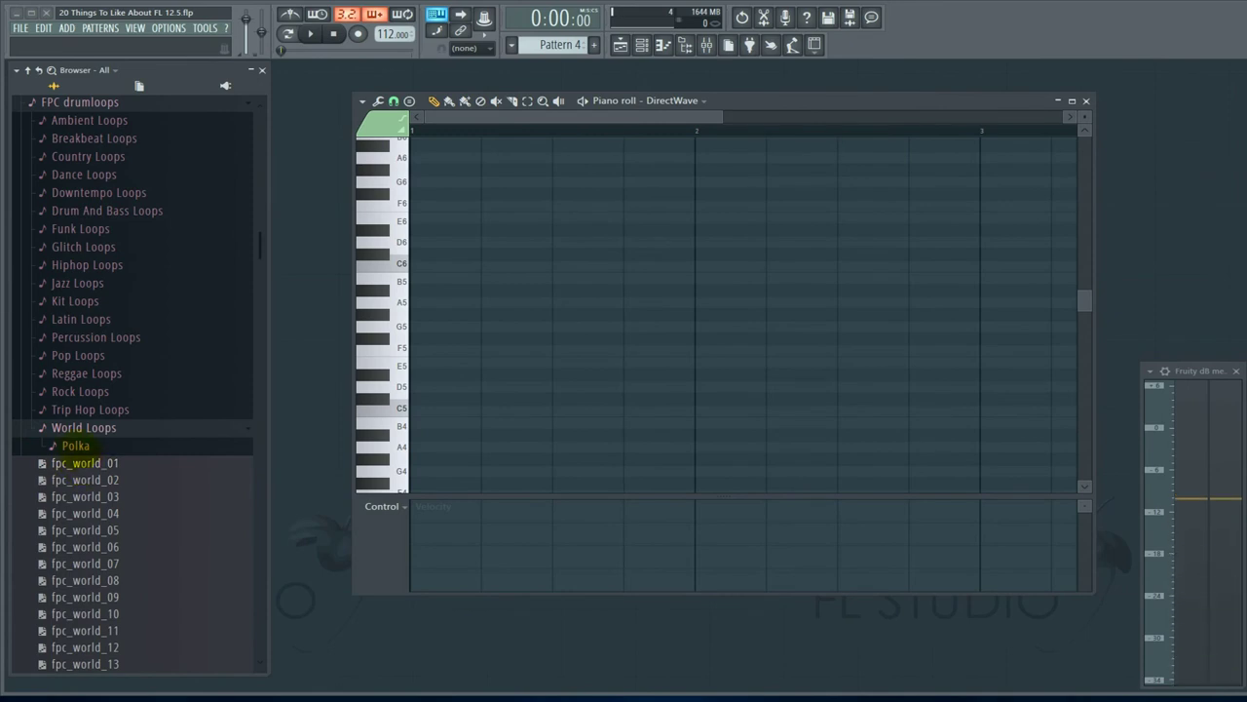
click(78, 463)
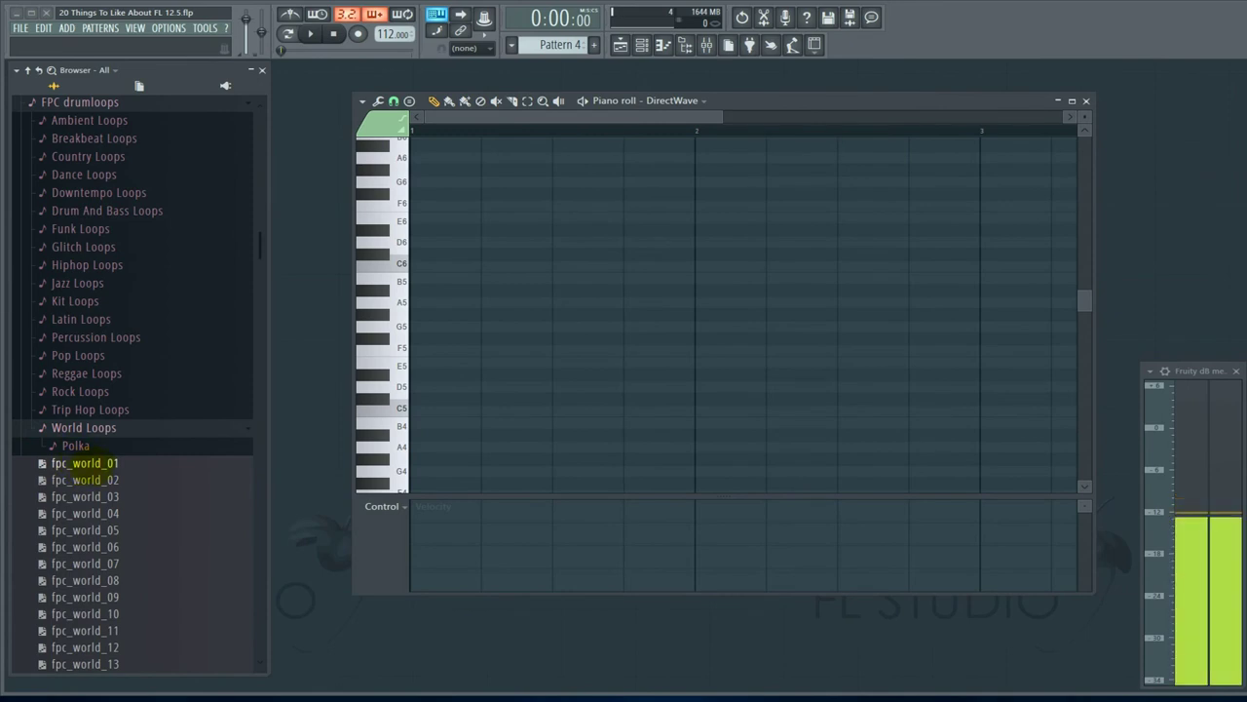
drag(85, 463, 496, 262)
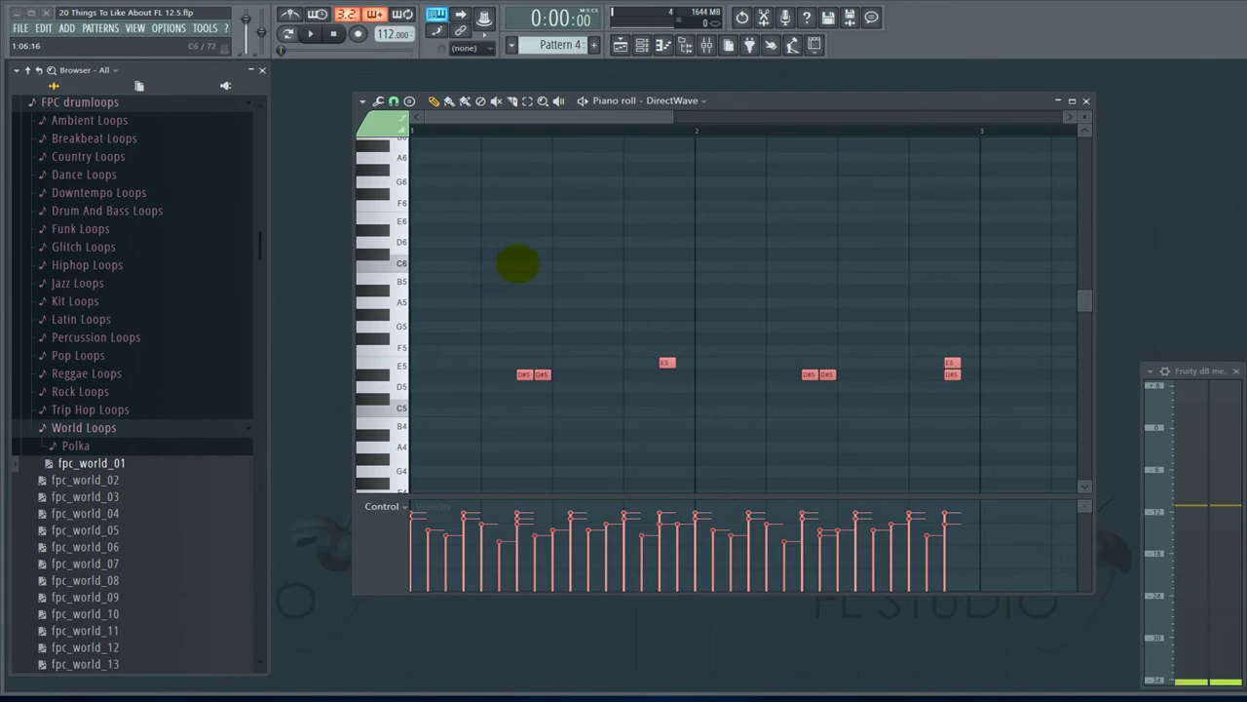
key(space)
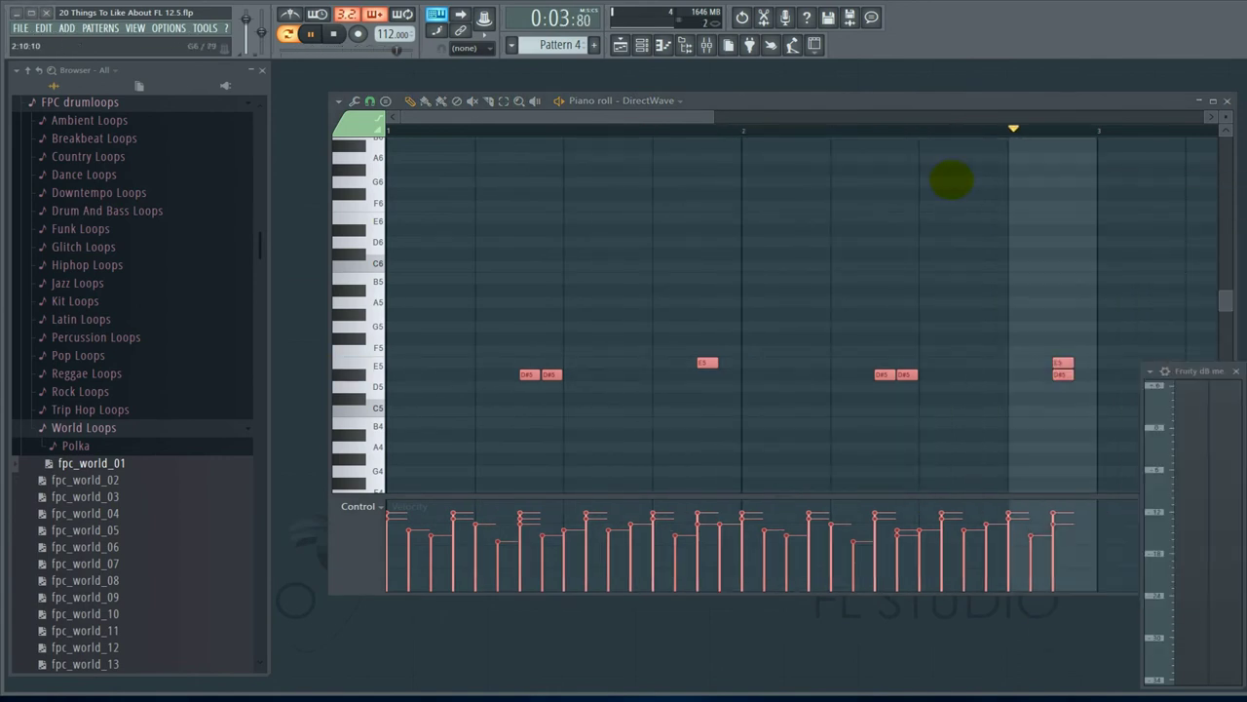
key(space)
Load the fpc_world_02 and fpc_world_03 scores one after the other into DirectWave's piano roll and play each one
drag(89, 479, 603, 342)
key(space)
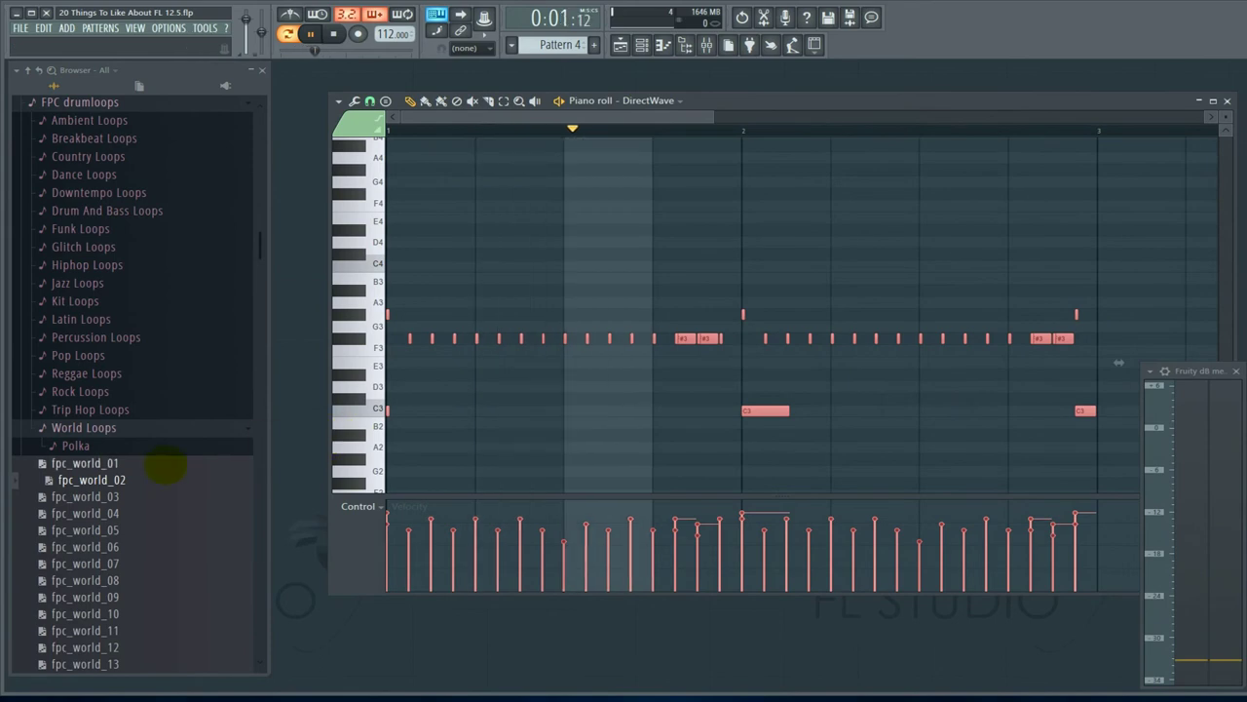
key(space)
drag(86, 496, 490, 306)
key(space)
key(space)
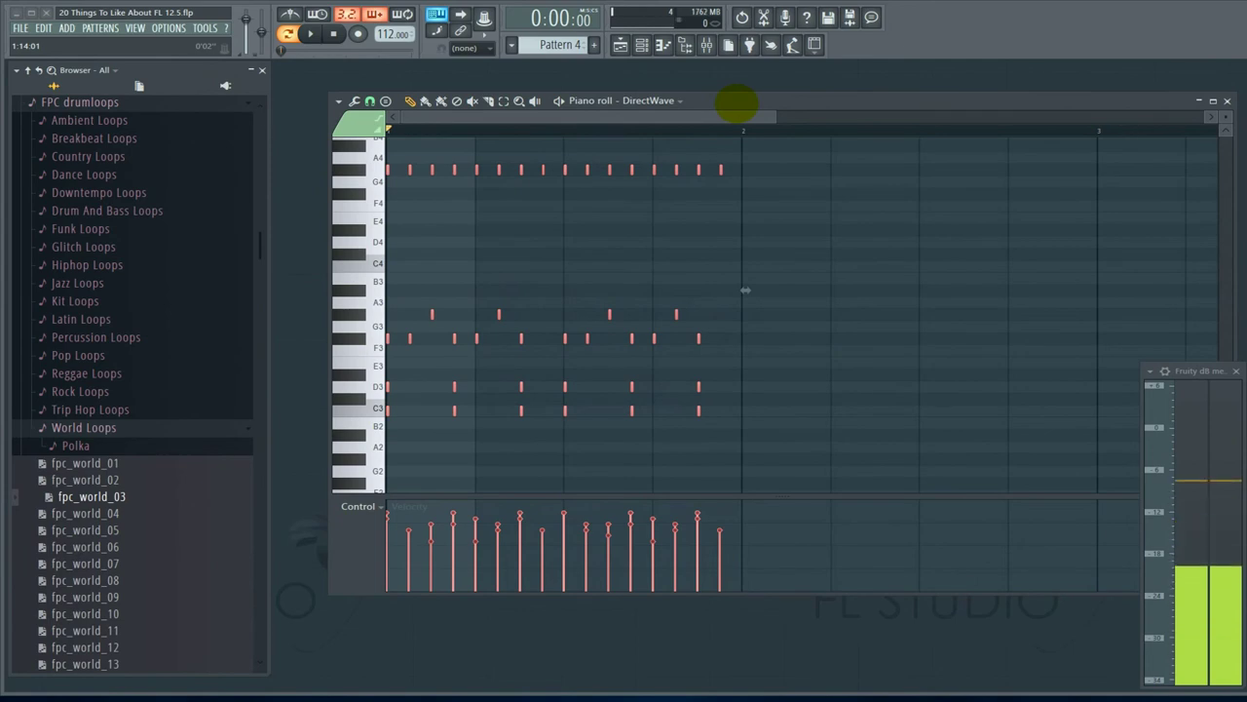
drag(776, 103, 758, 100)
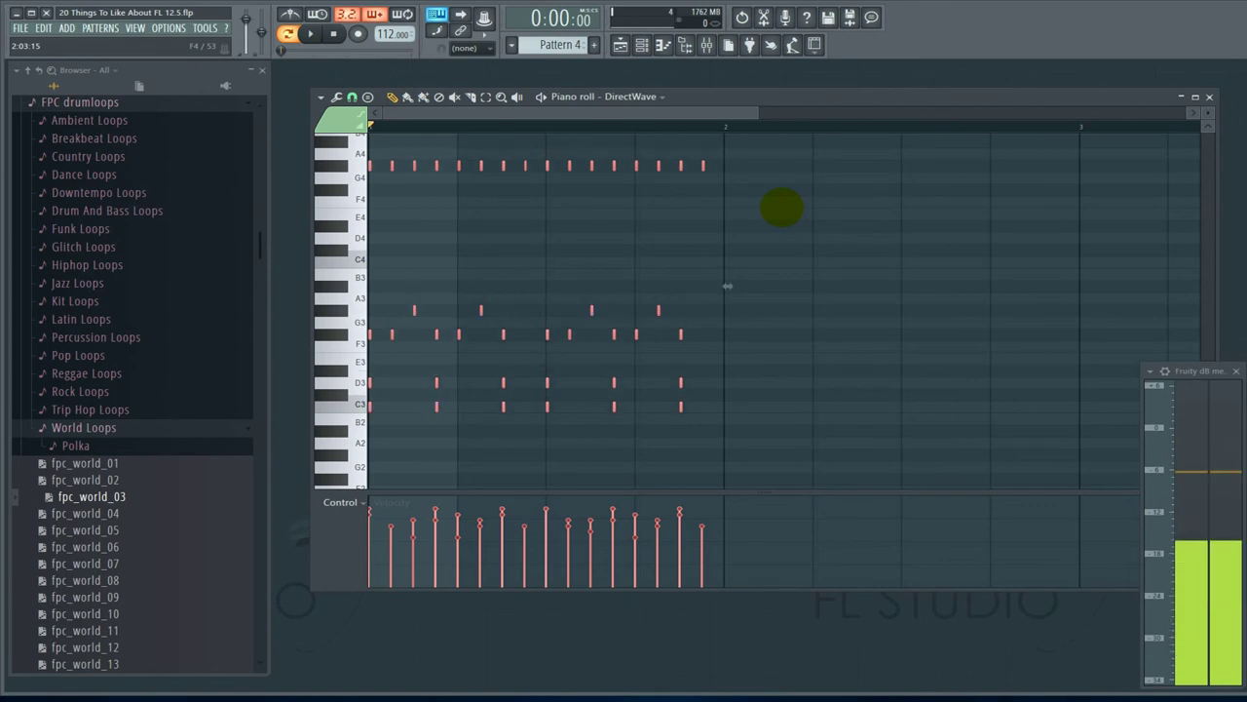
Transpose the fpc_world_03 notes up eight semitones and back down six while auditioning the loop
key(space)
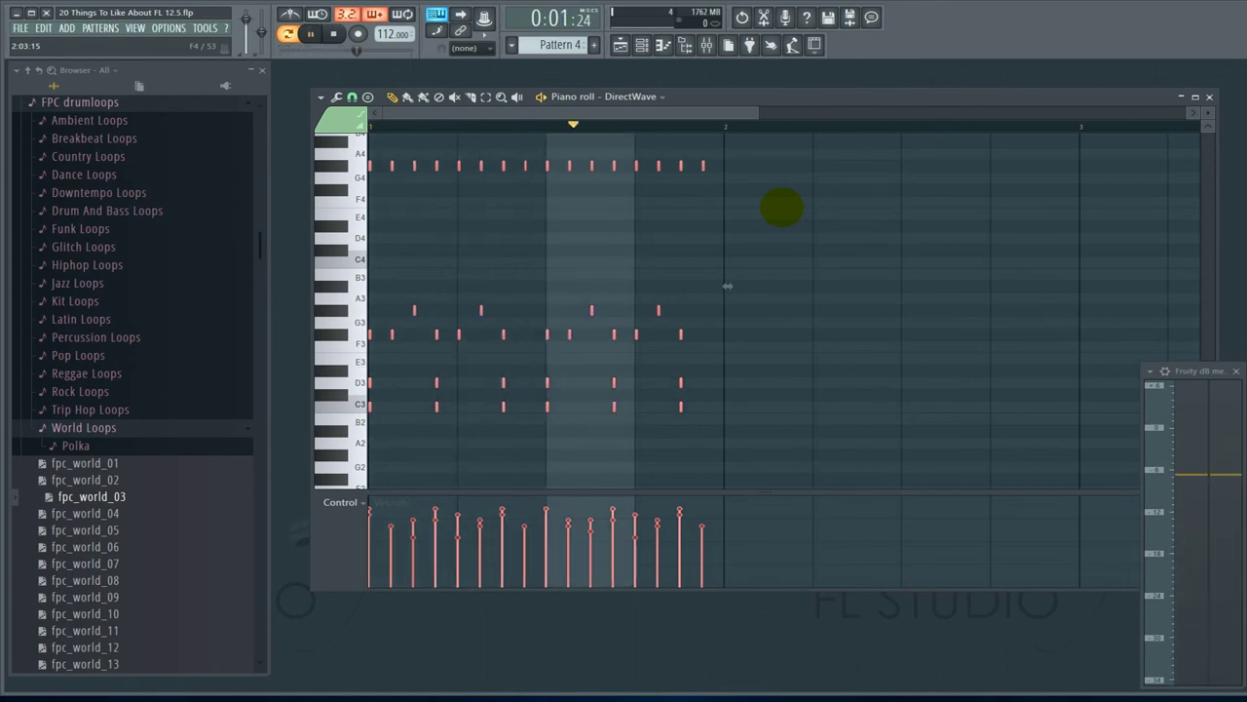
key(shift+Up)
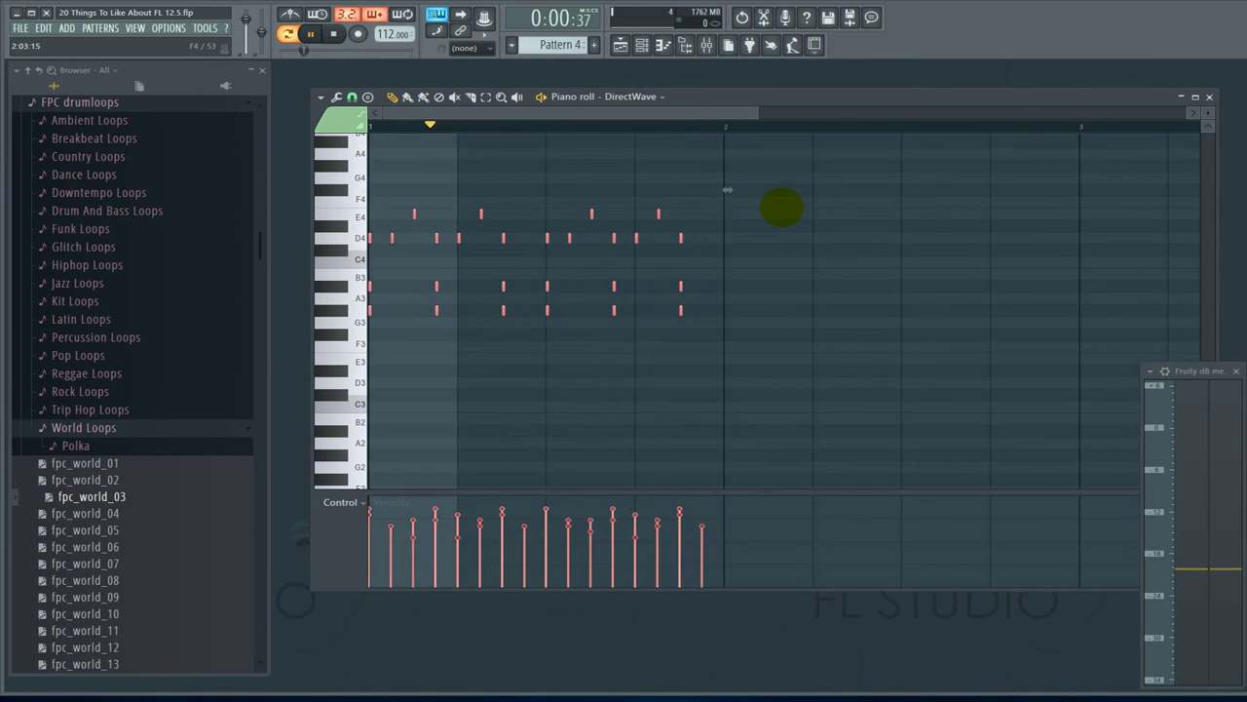
key(space)
key(shift+Down)
key(shift+Down)
key(shift+Down)
key(shift+Down)
key(shift+Down)
key(shift+Down)
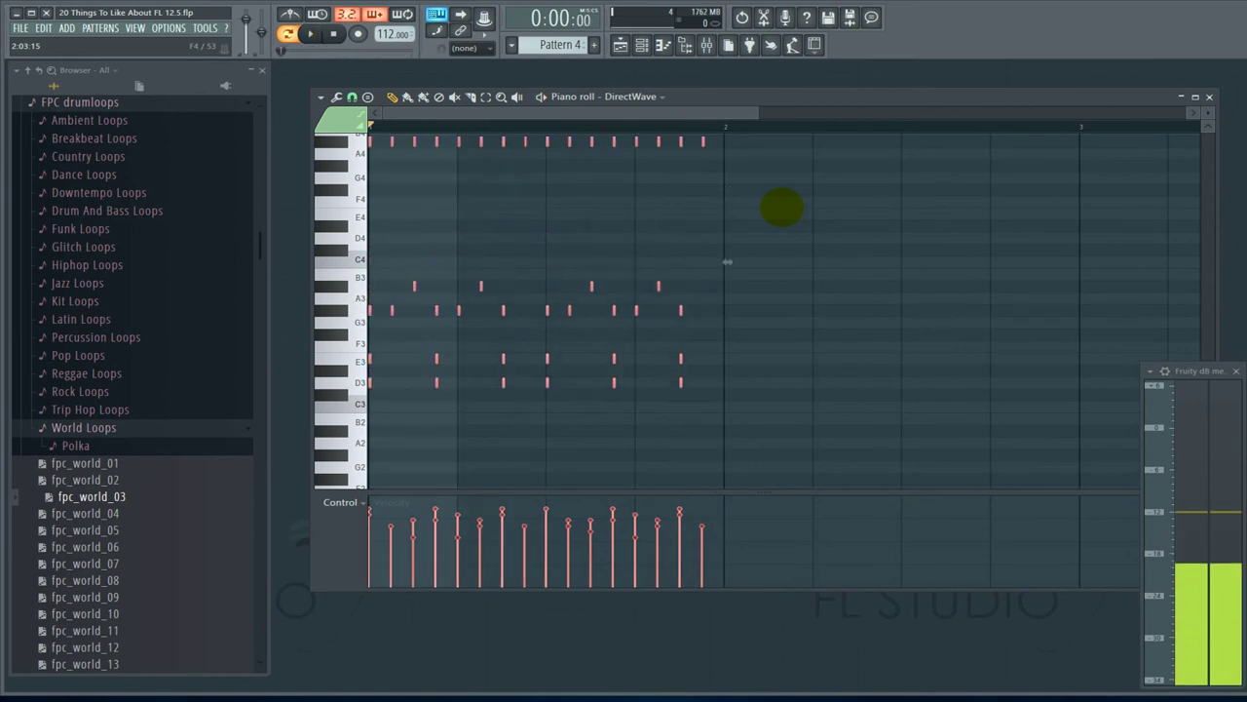
Load fpc_world_04 into the piano roll and step through the following scores to fpc_world_08 during playback
click(86, 514)
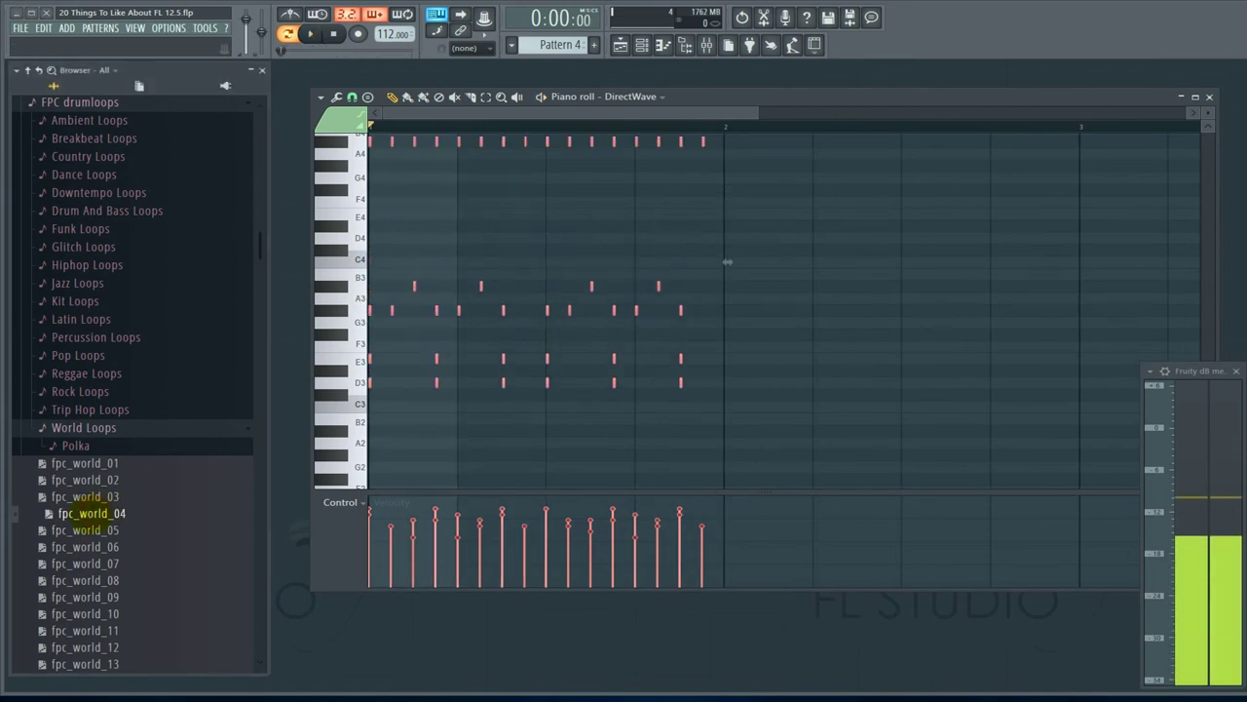
drag(86, 514, 478, 306)
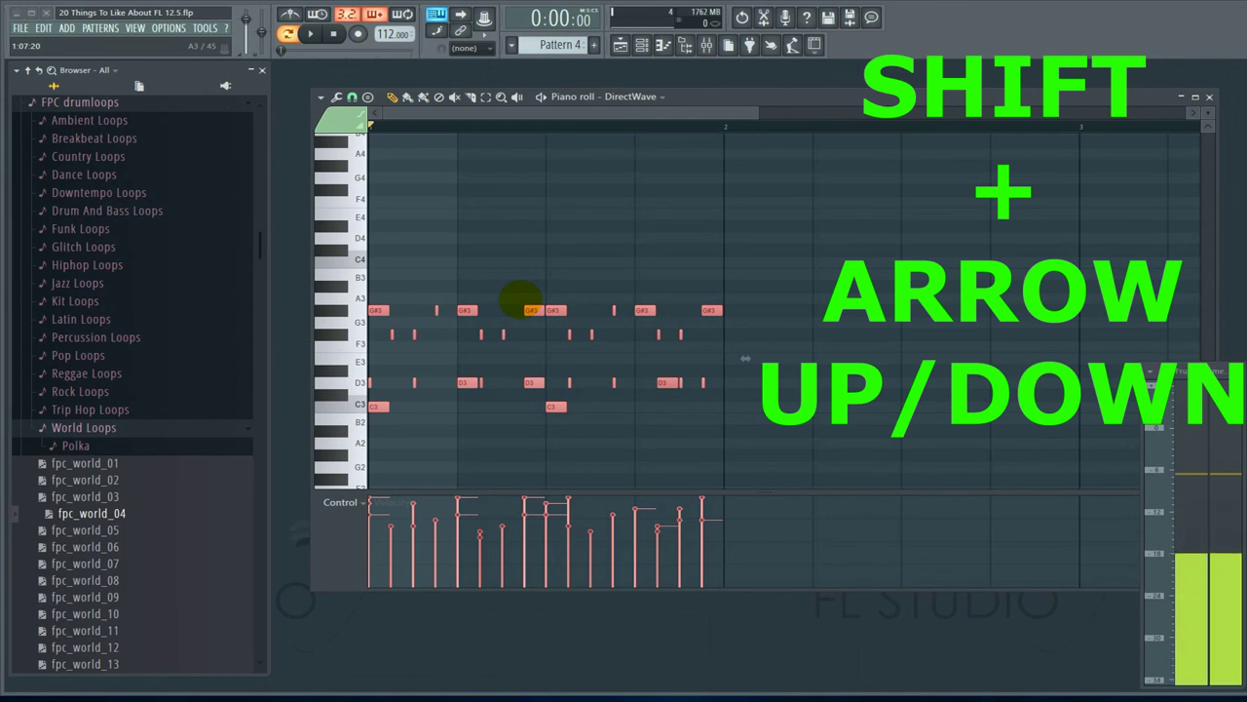
key(space)
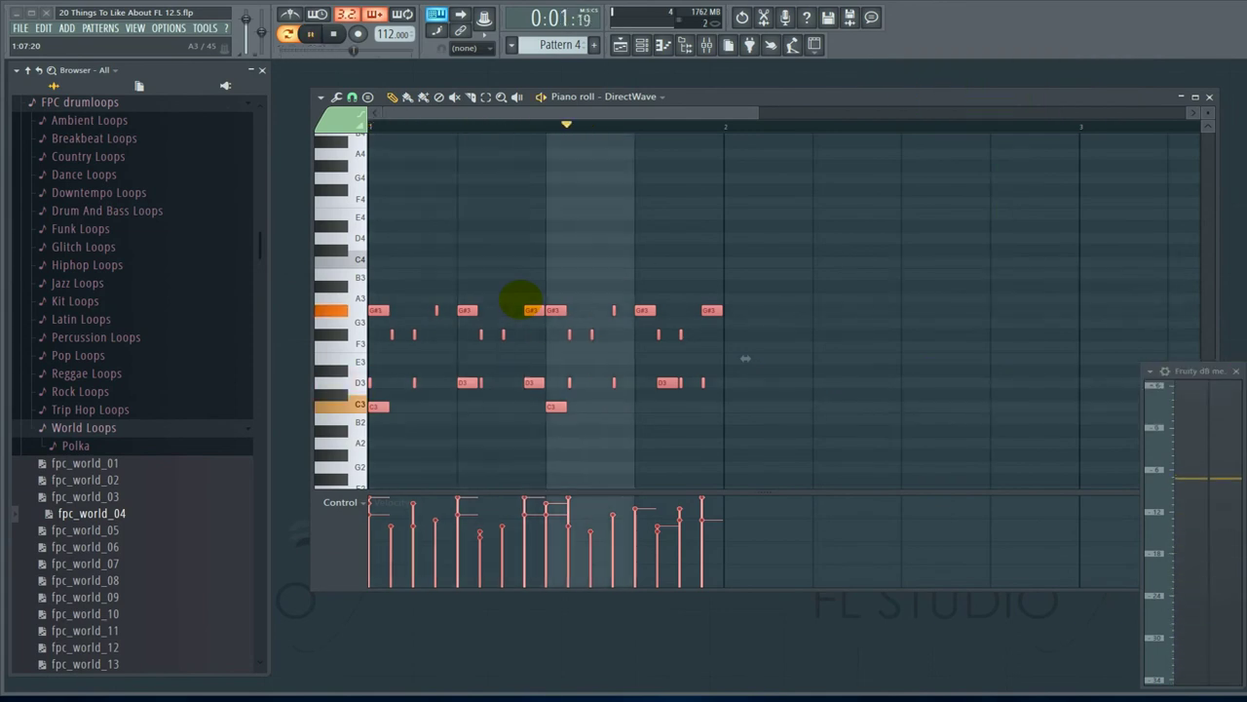
key(shift+Down)
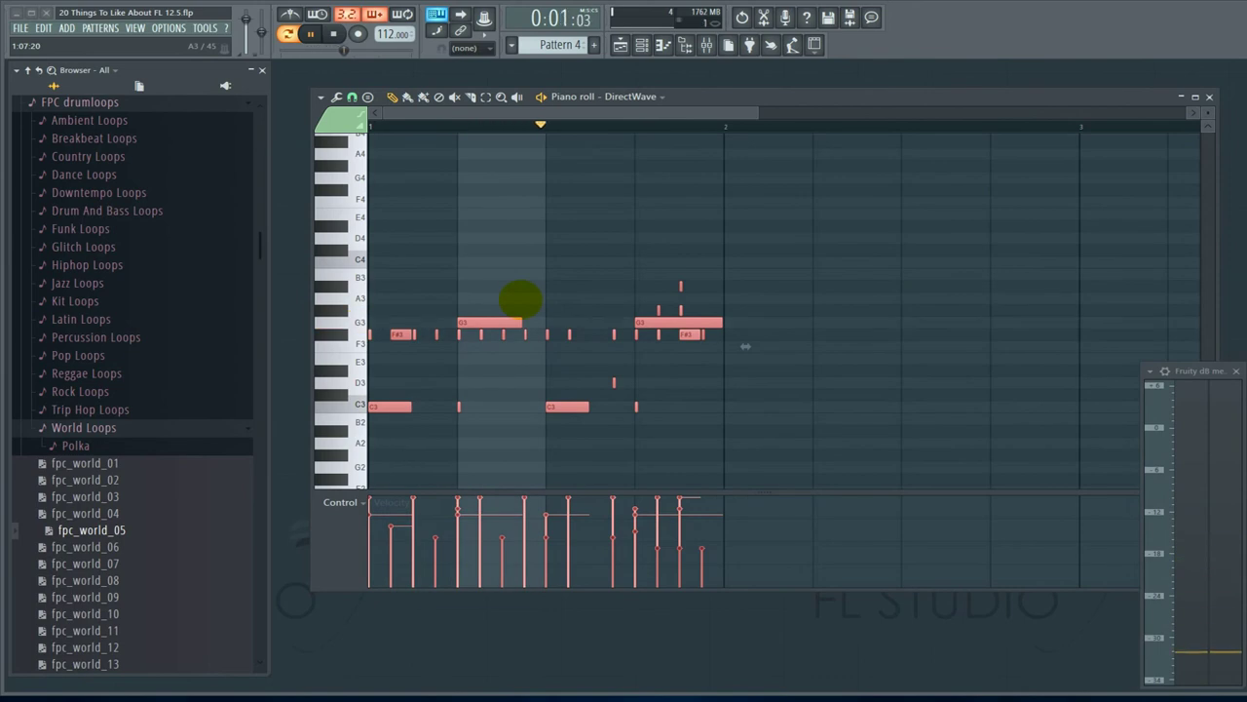
key(shift+Down)
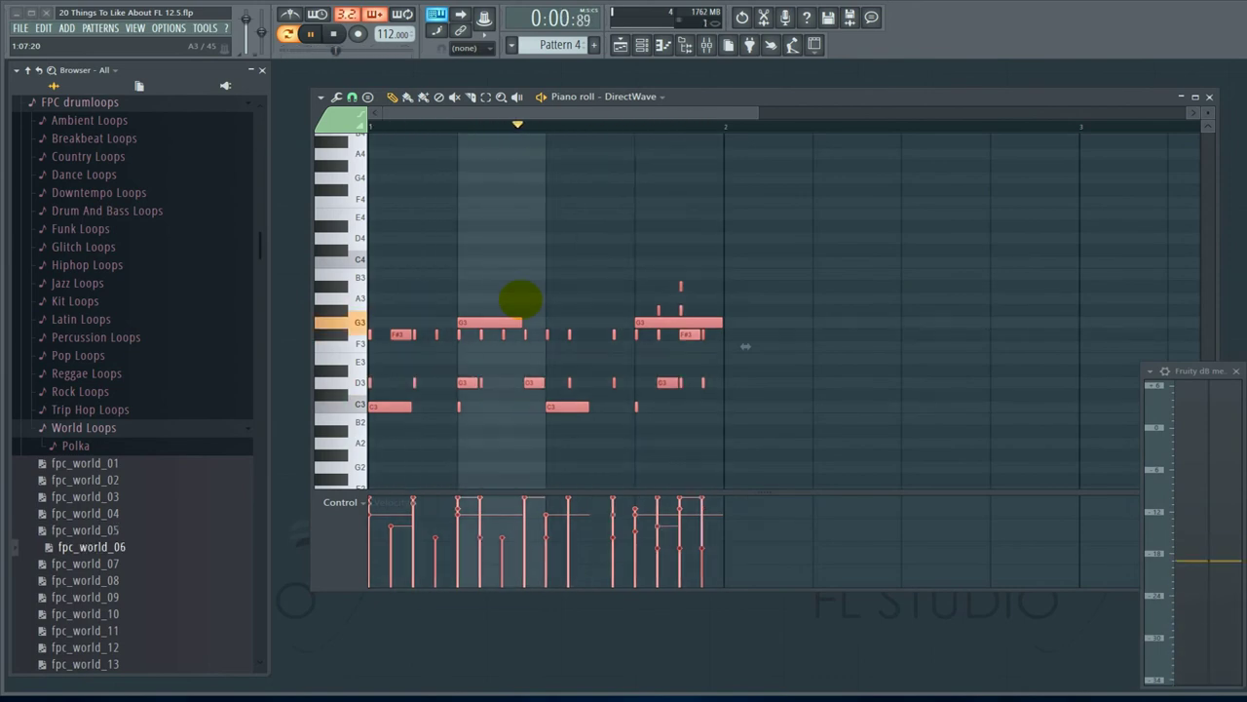
key(Down)
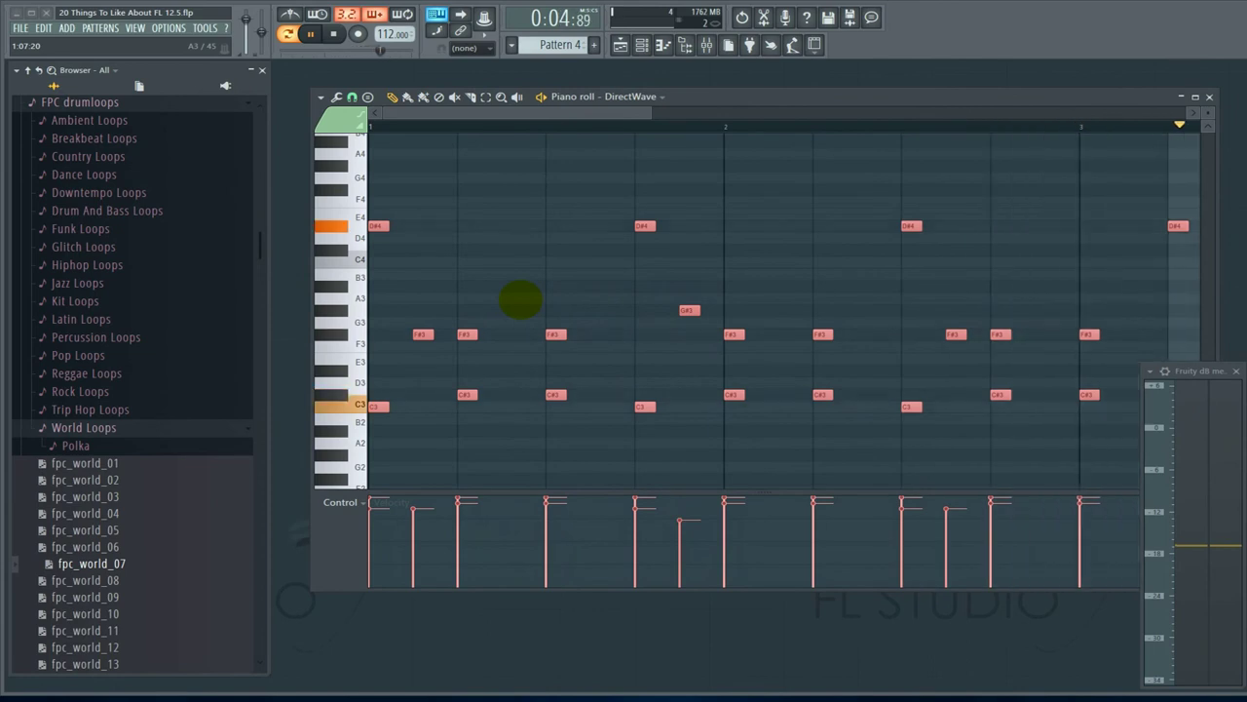
key(Down)
key(space)
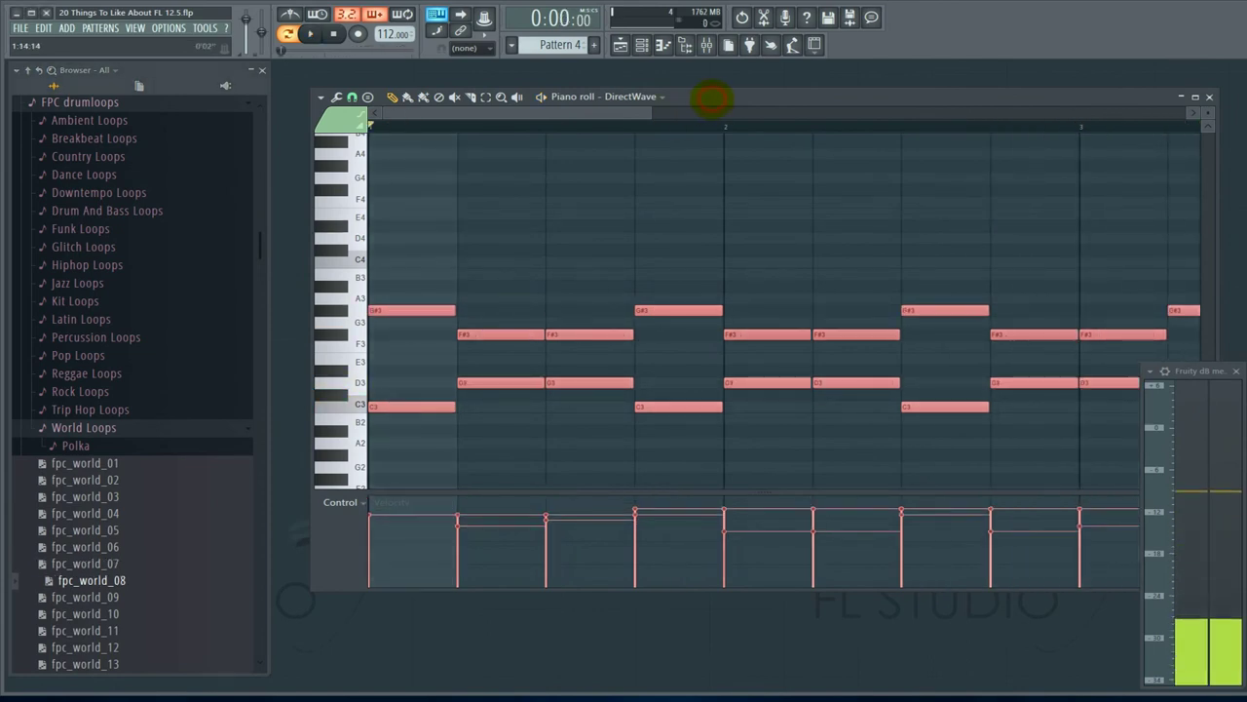
Reposition the DirectWave piano roll and close it
mouse_move(730, 98)
mouse_down()
mouse_move(695, 96)
mouse_move(705, 94)
mouse_up()
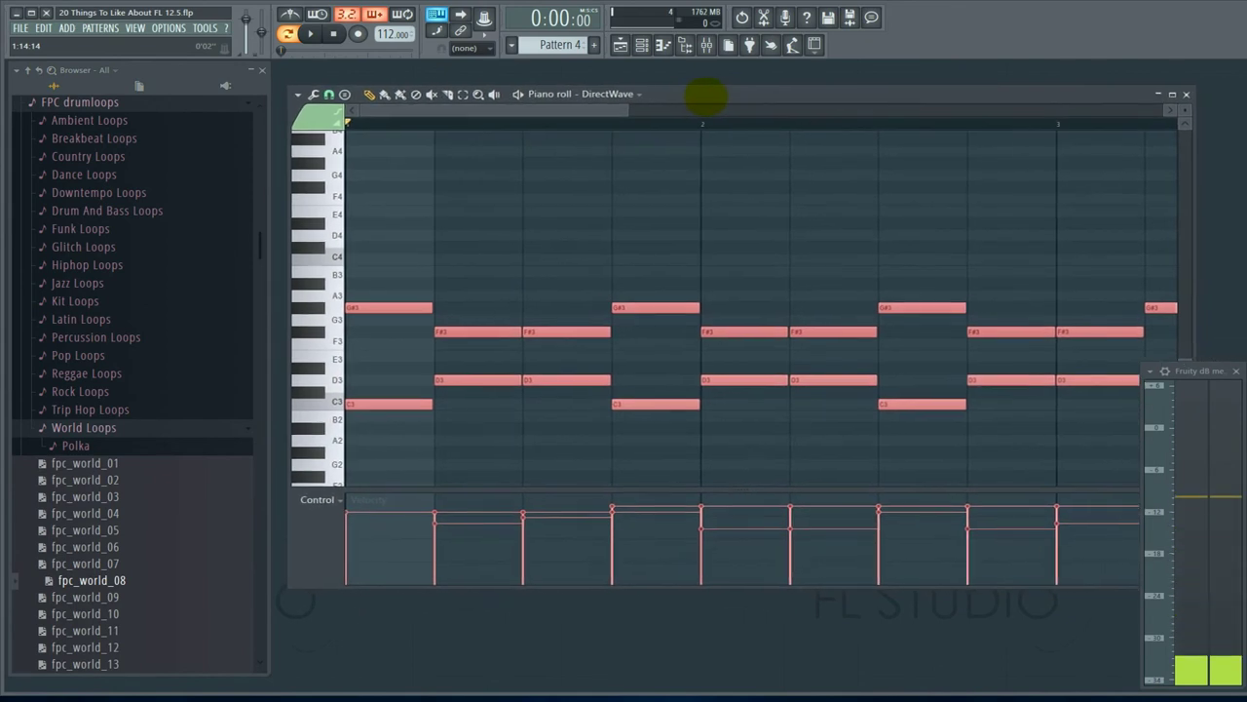
drag(706, 95, 726, 104)
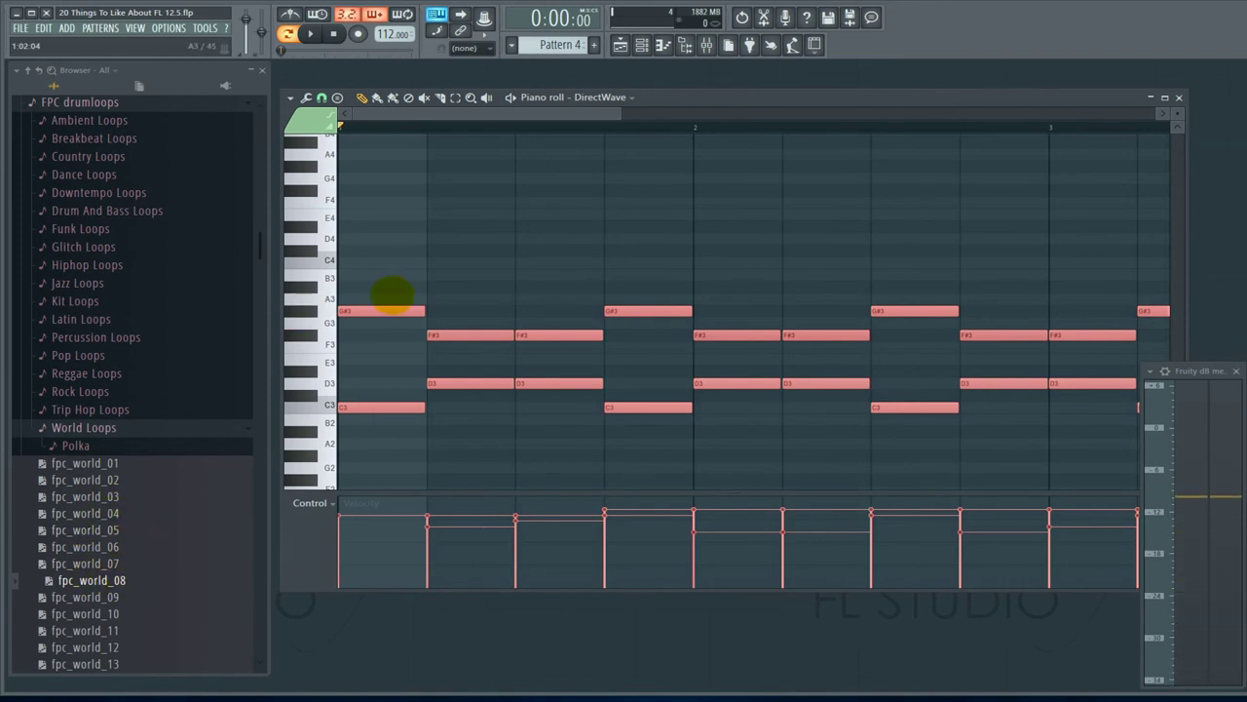
click(1179, 98)
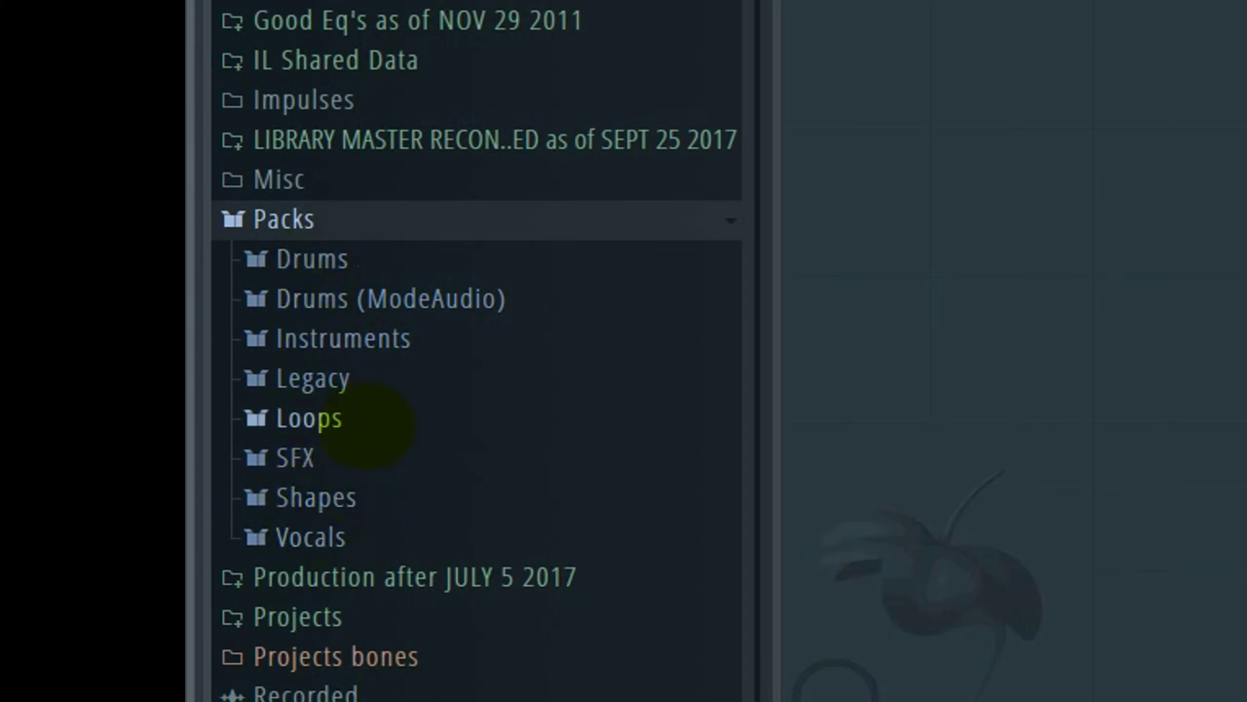
Expand the Keyboard folder of the Instruments pack and add the Close Grand preset to the channel rack
click(256, 341)
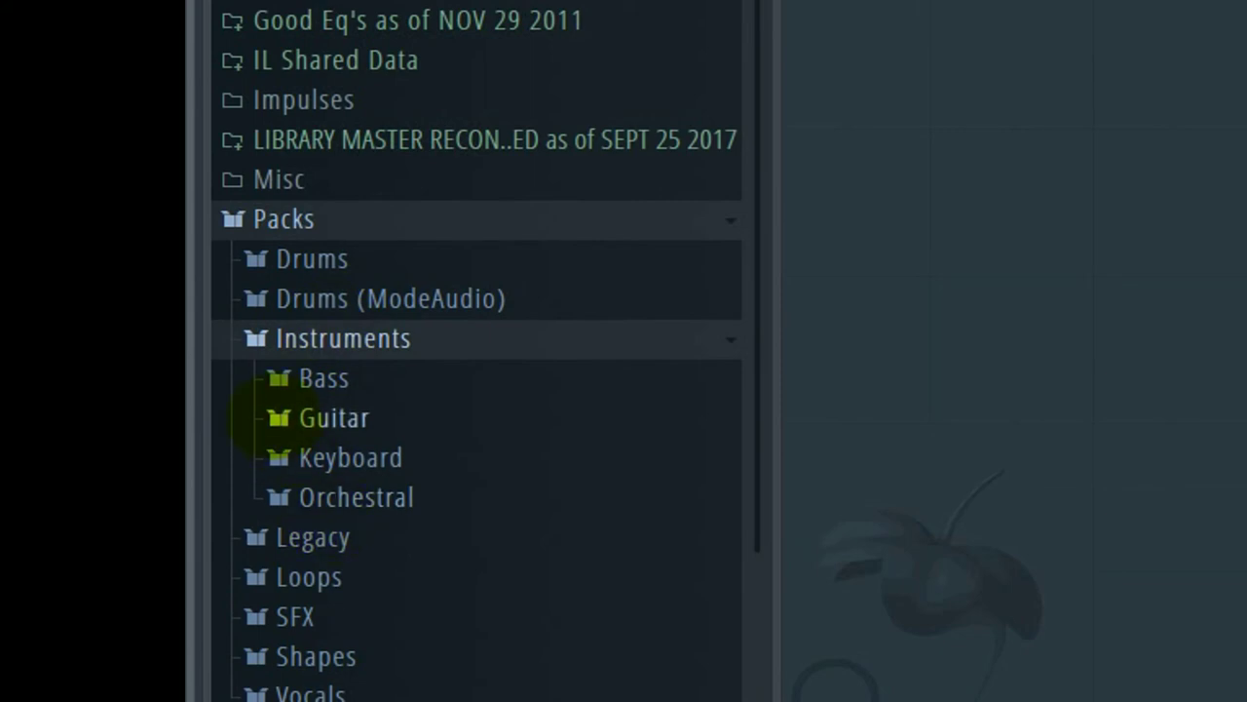
click(275, 459)
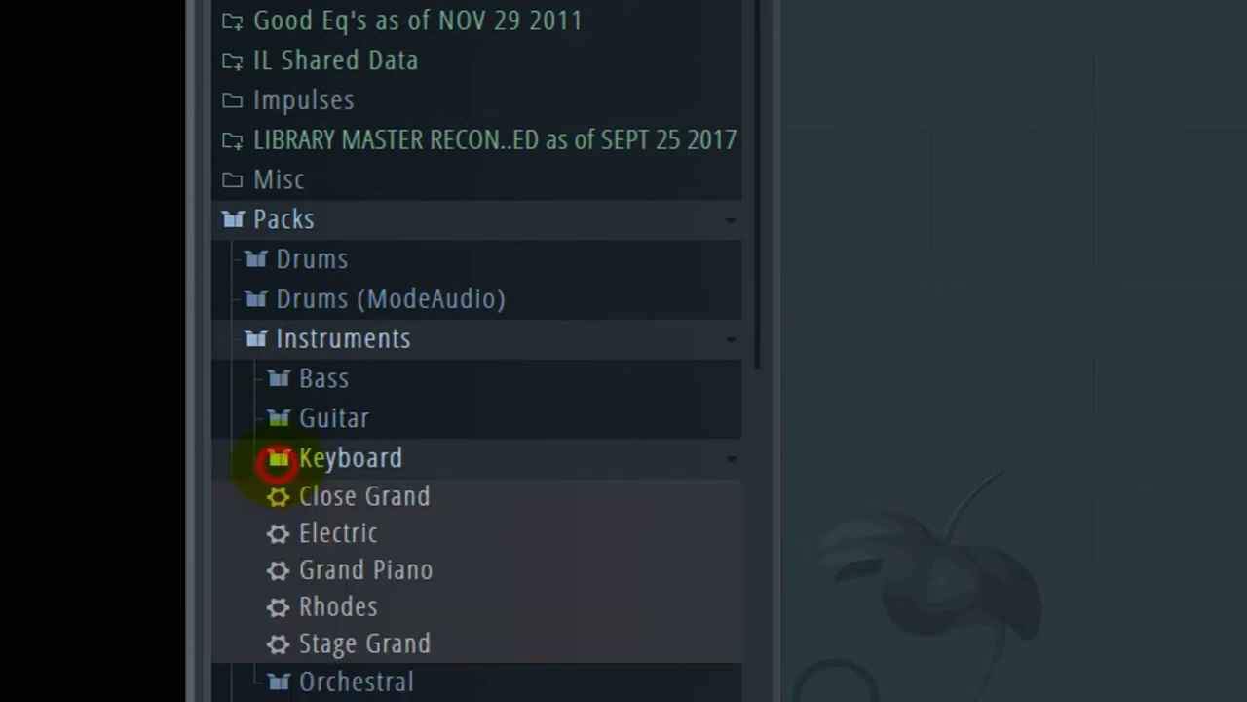
scroll(479, 465, down, 5)
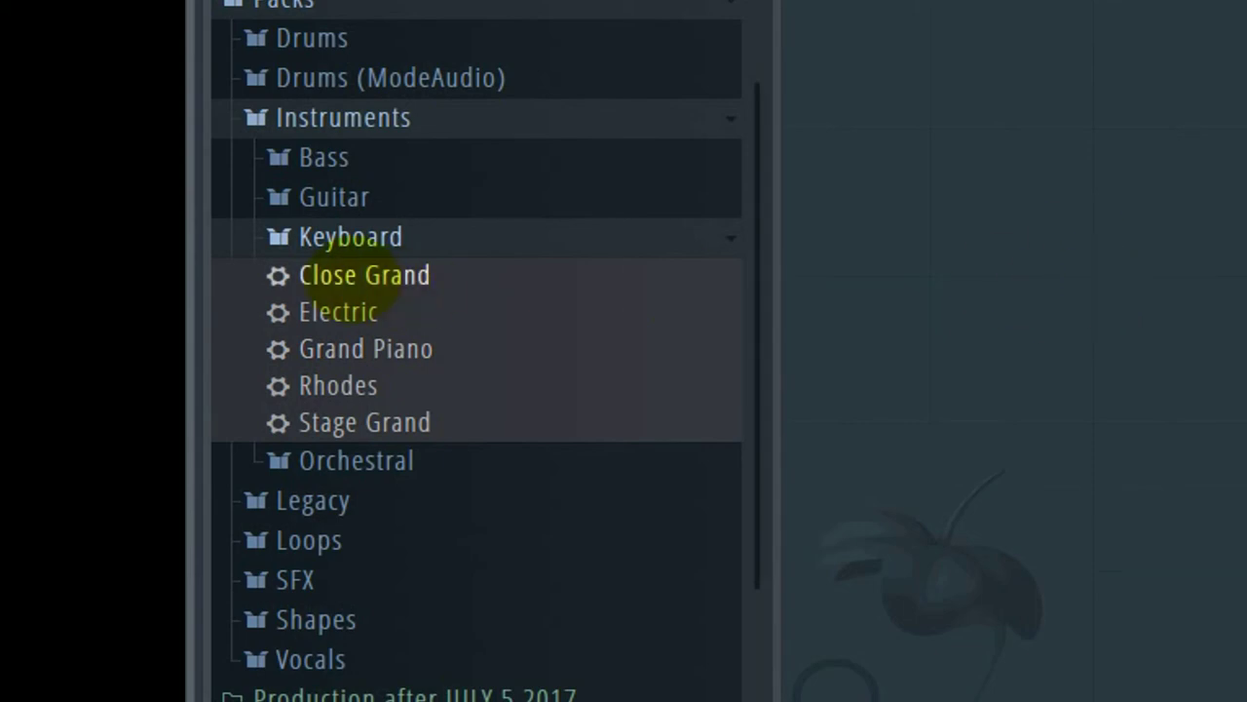
drag(368, 284, 1158, 269)
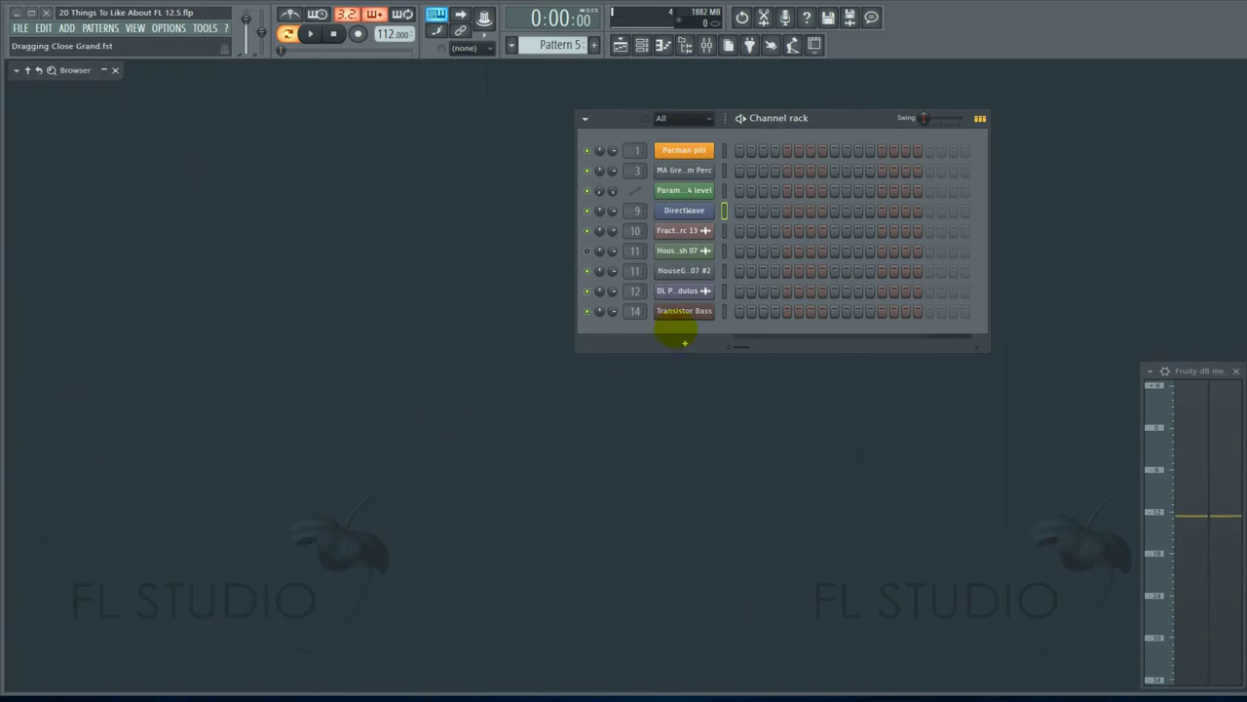
drag(685, 343, 682, 347)
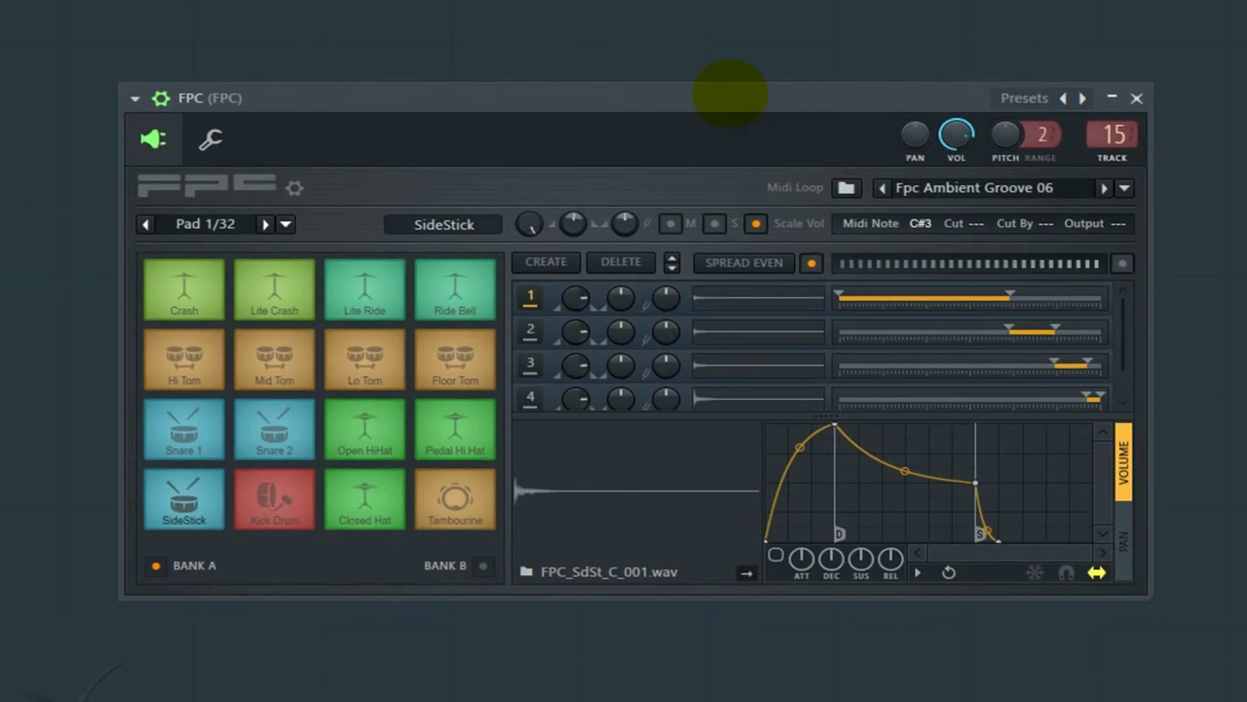
Audition FPC's Crash, Lite Crash, Lite Ride, Floor Tom and Lo Tom pads, finishing with Crash selected
click(185, 284)
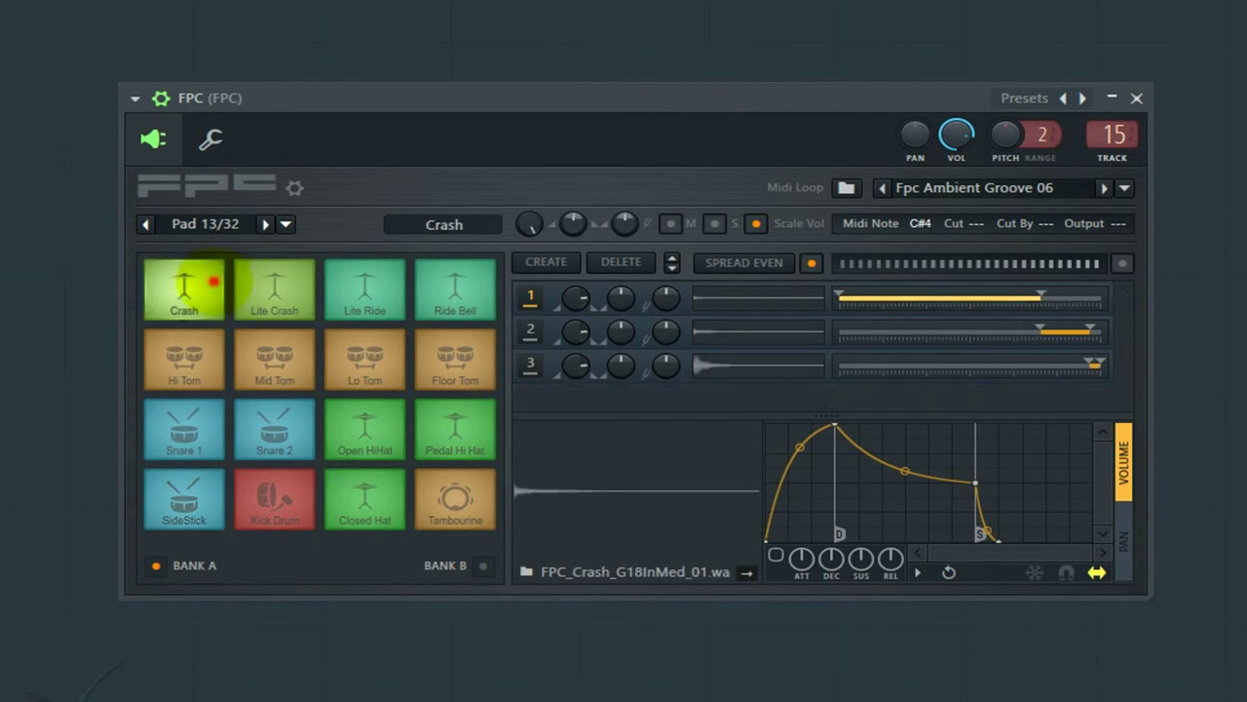
click(275, 284)
click(365, 287)
click(455, 357)
click(359, 357)
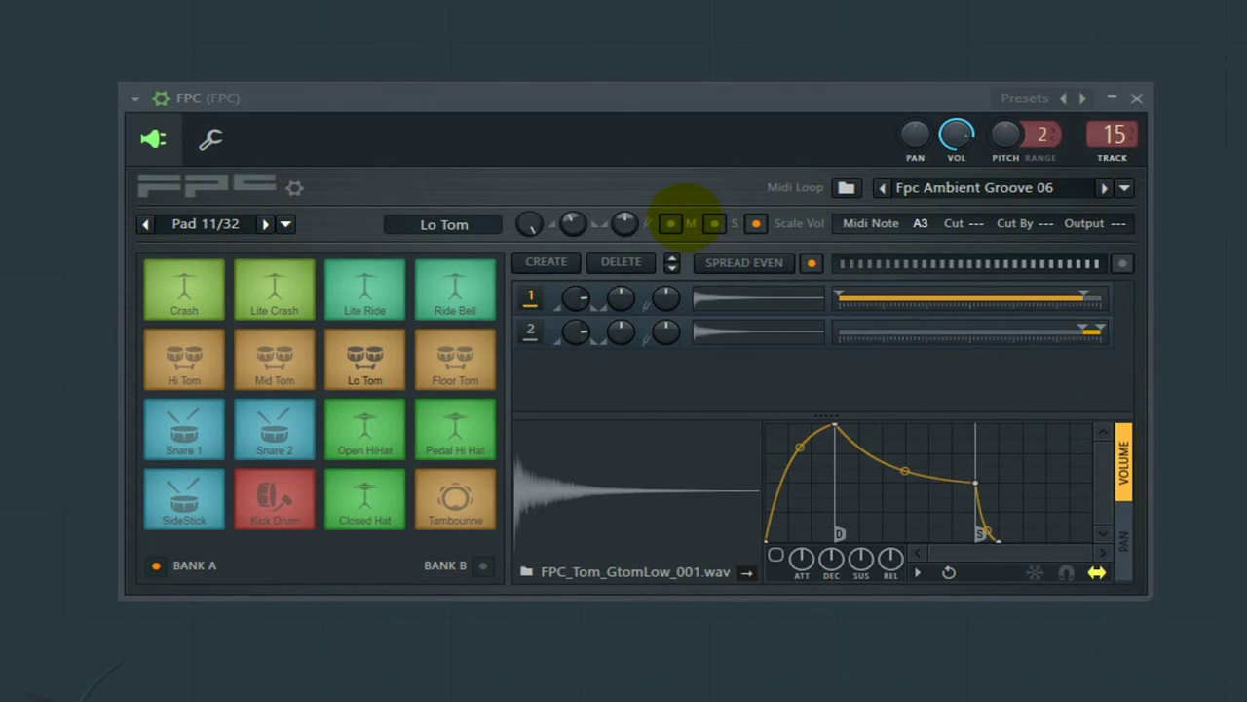
click(184, 287)
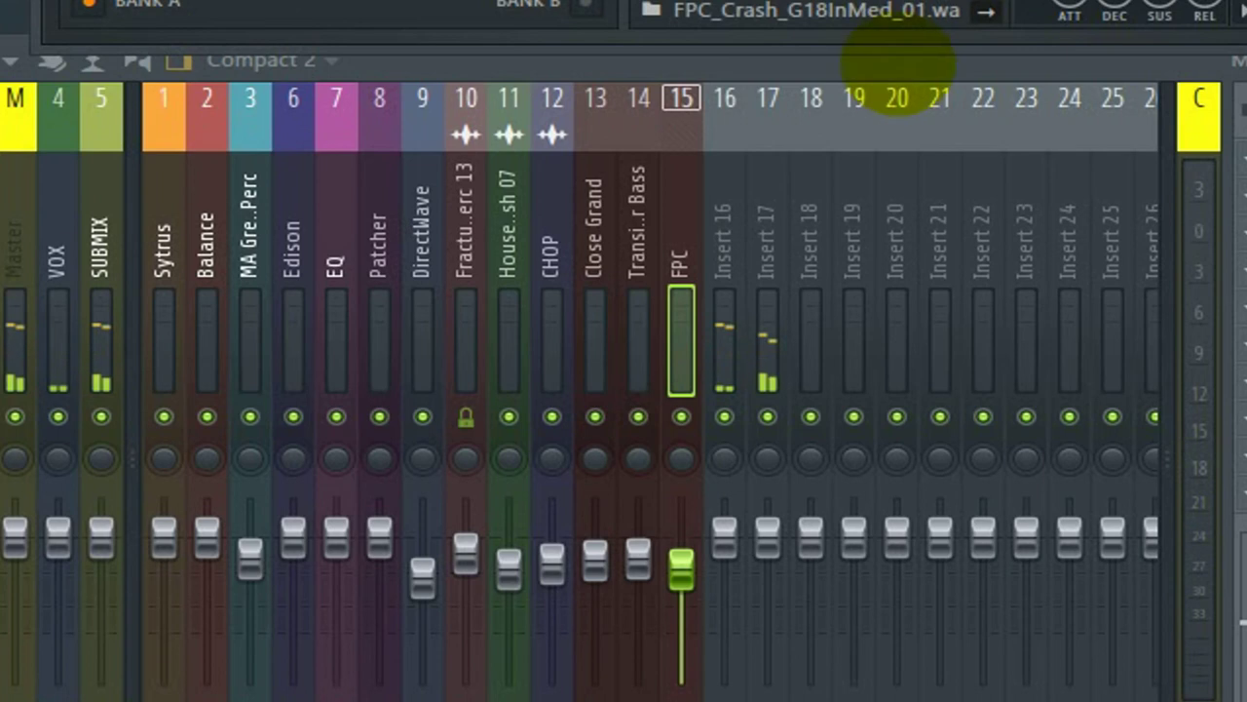
Clear the mixer off the workspace and move the FPC window into the free area
key(Escape)
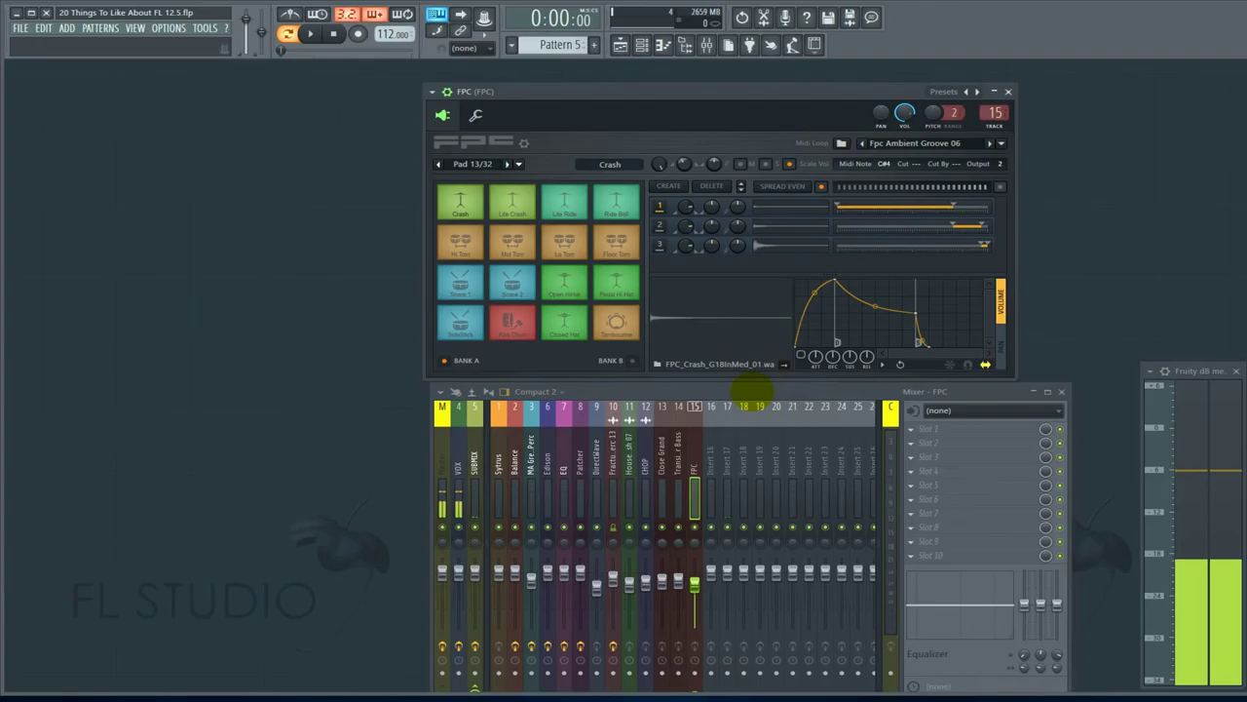
drag(834, 24, 1246, 353)
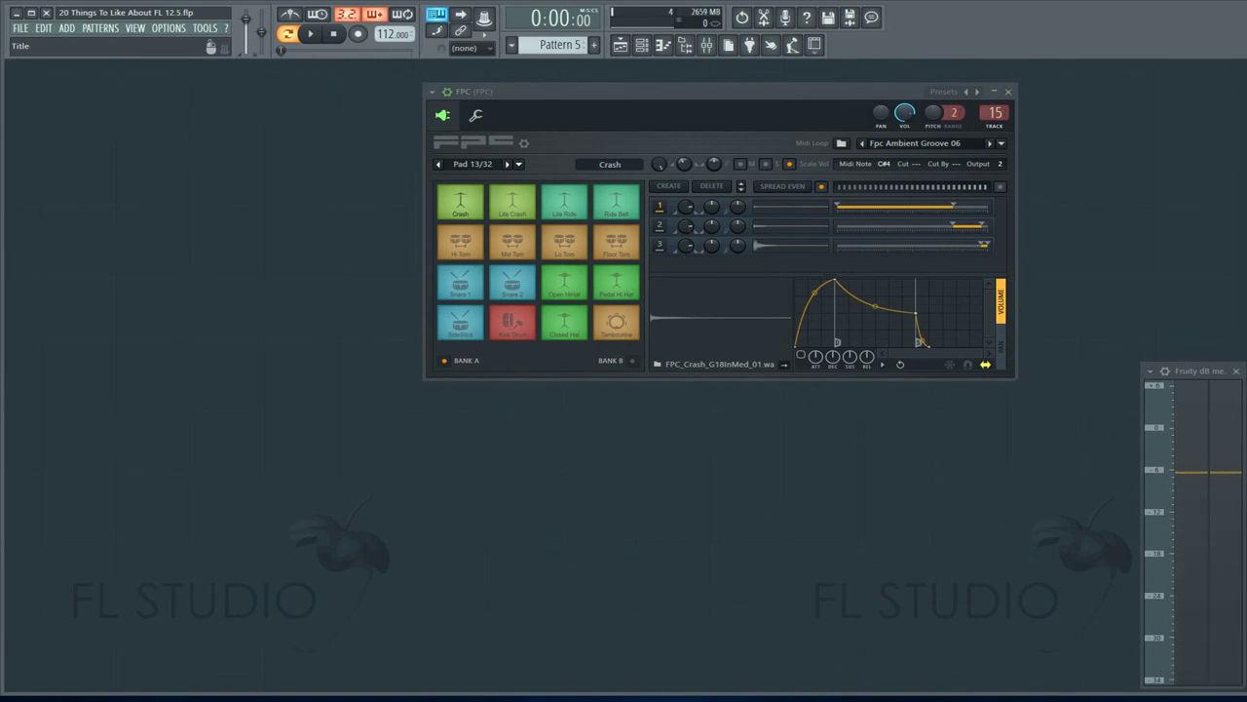
drag(786, 92, 702, 161)
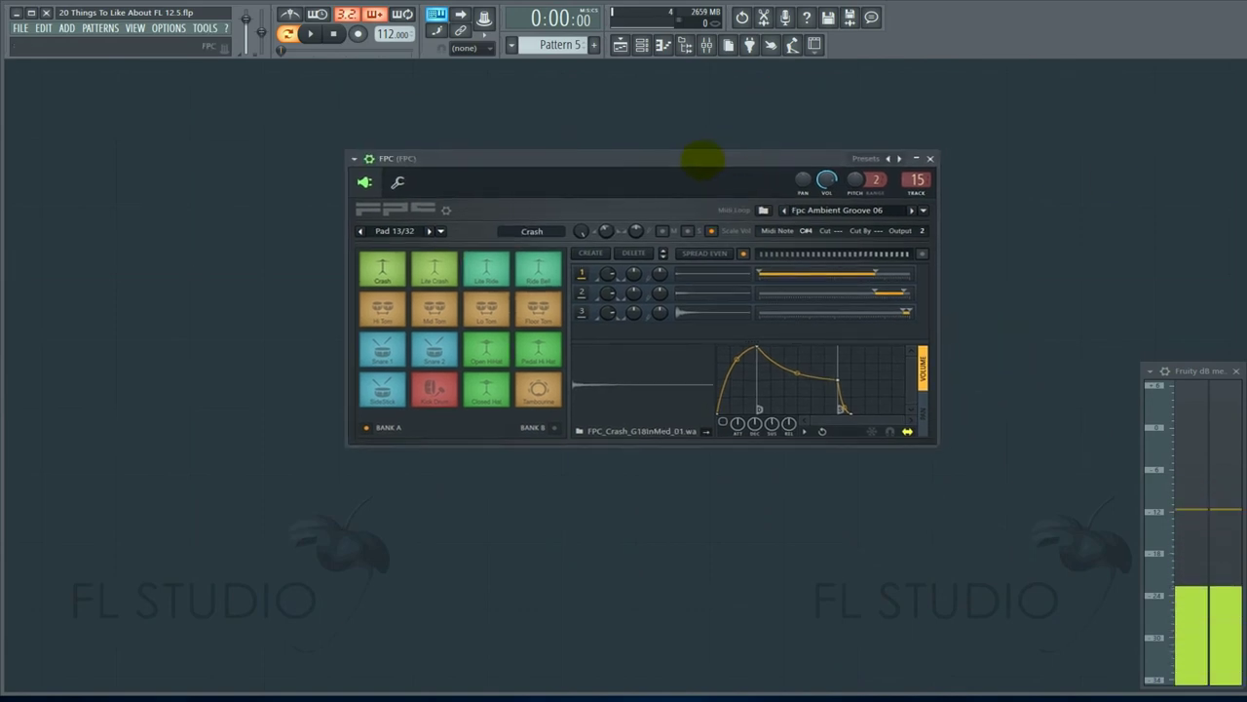
Audition the Crash pad in FPC's Bank A and look over its other pads
click(383, 269)
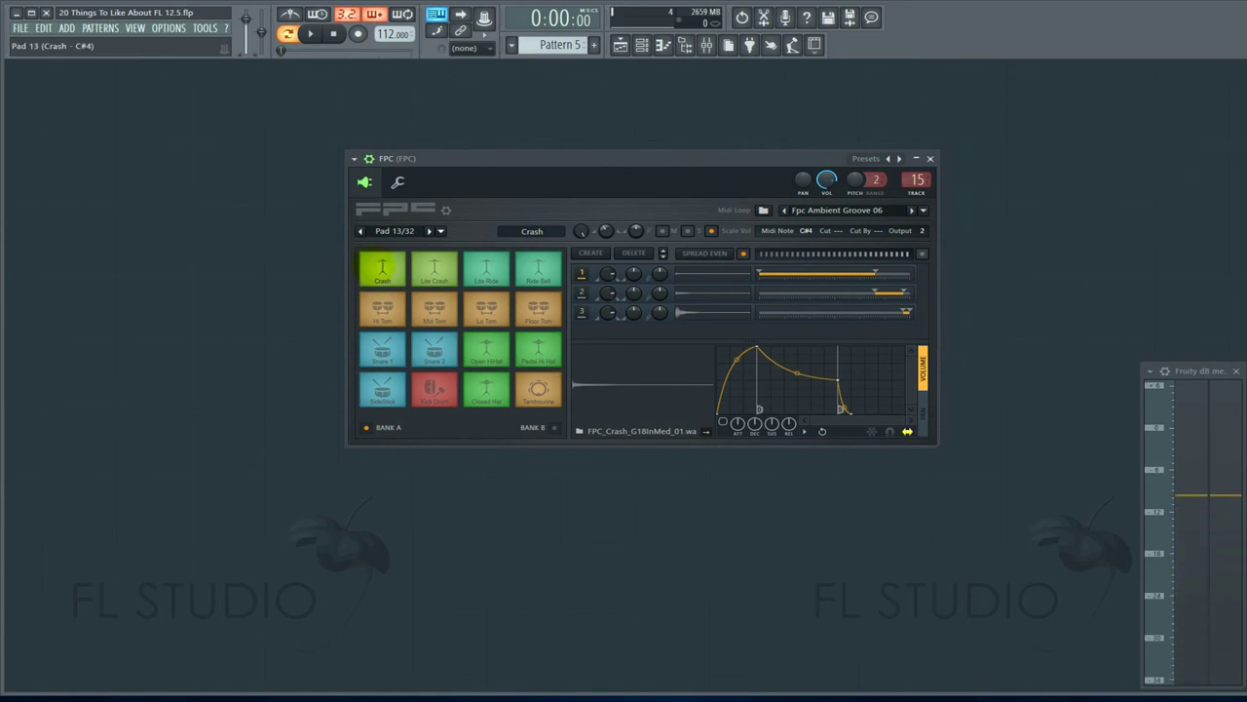
click(483, 270)
click(559, 108)
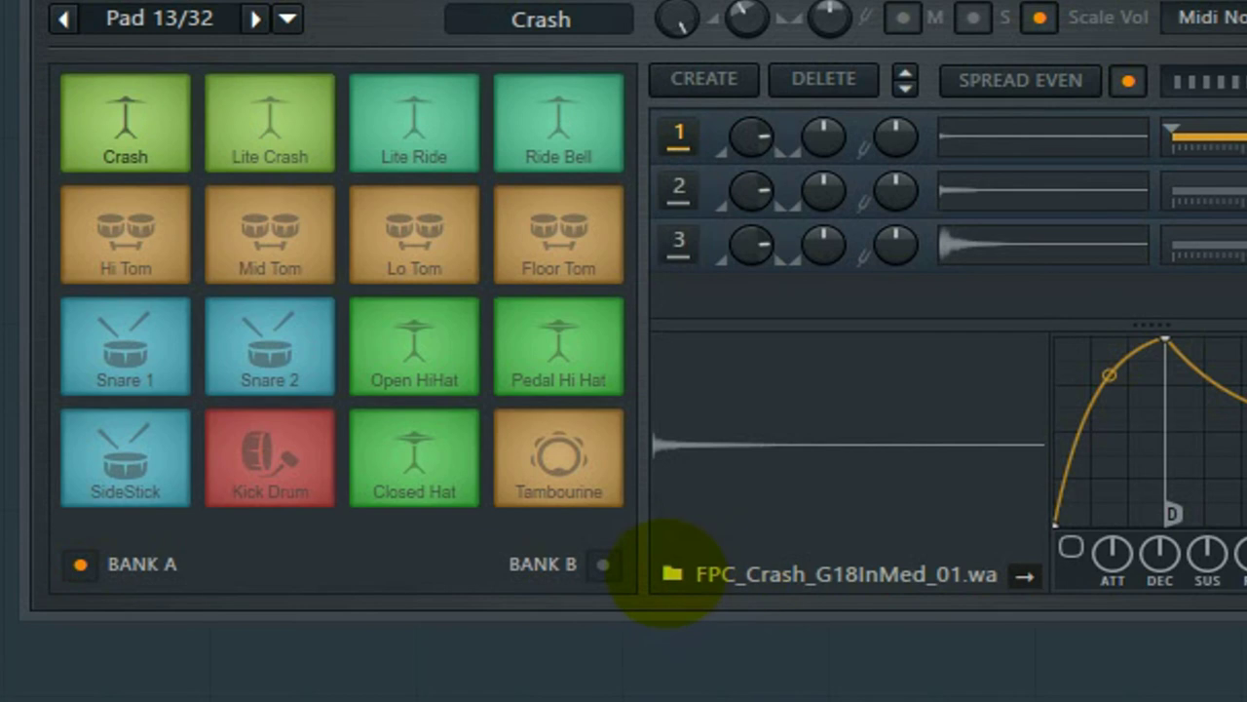
Browse the Cymbals samples available for FPC's Crash pad, and look over the tom and hi-hat pads
click(672, 573)
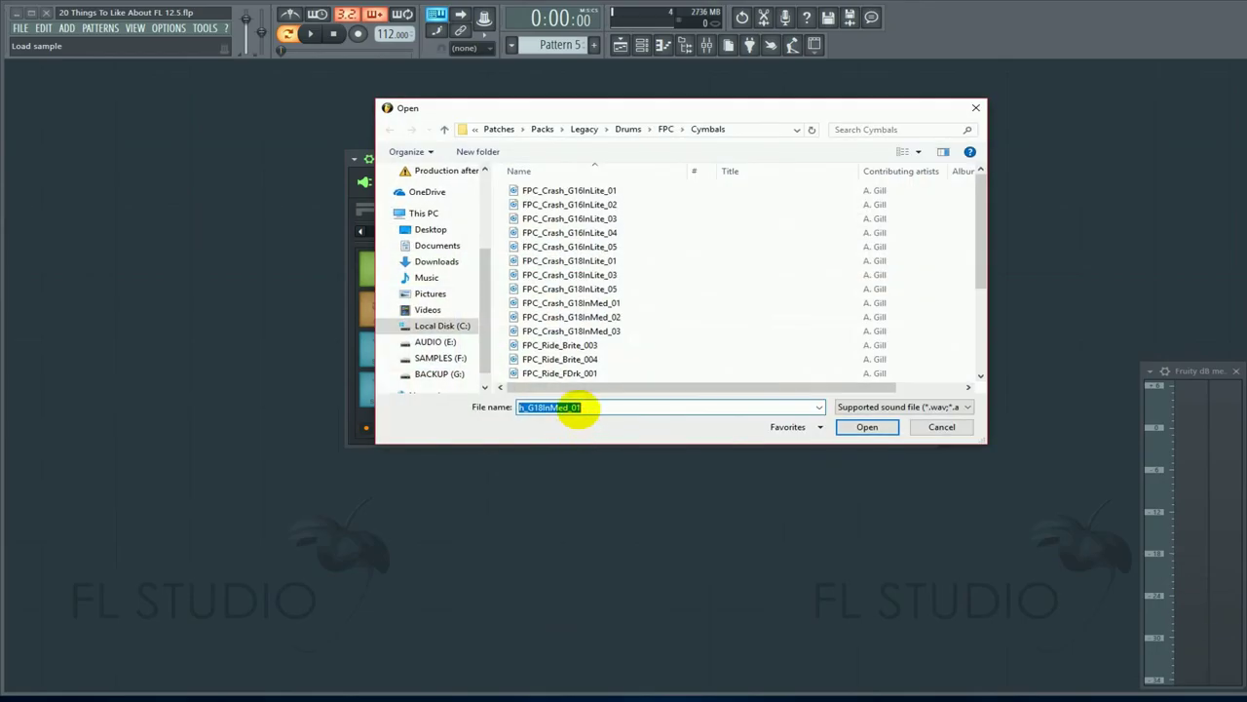
click(581, 358)
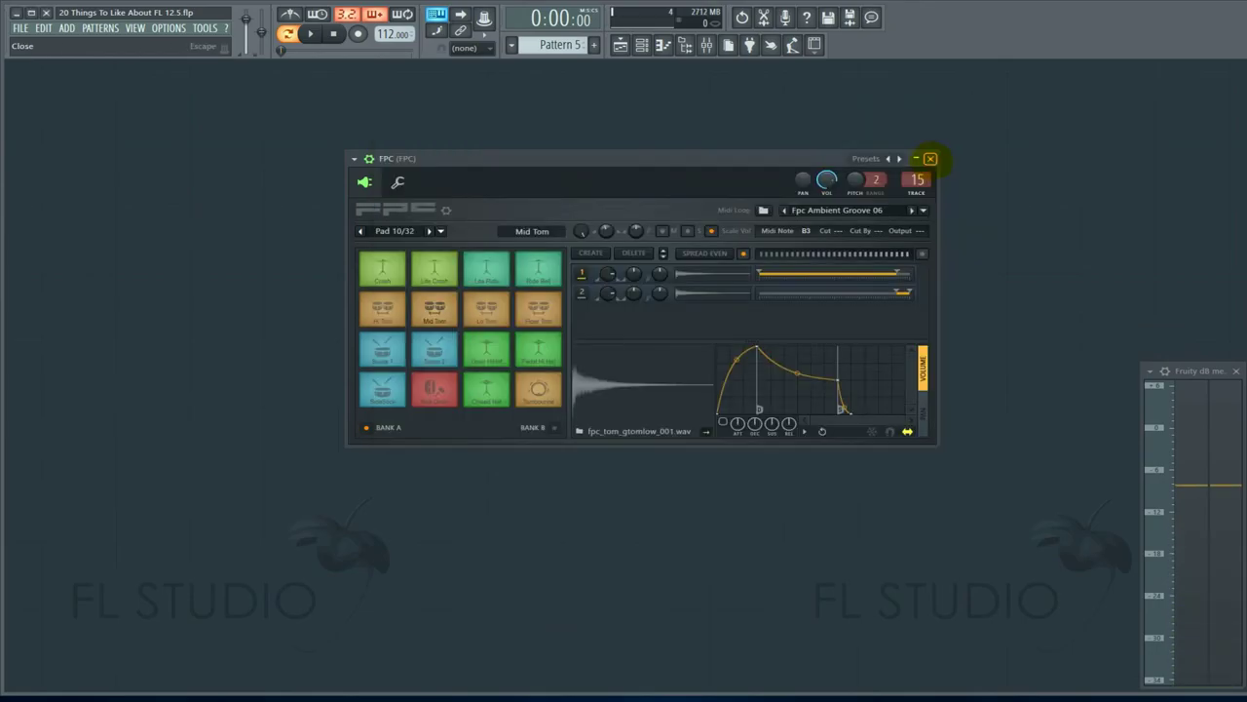
click(706, 371)
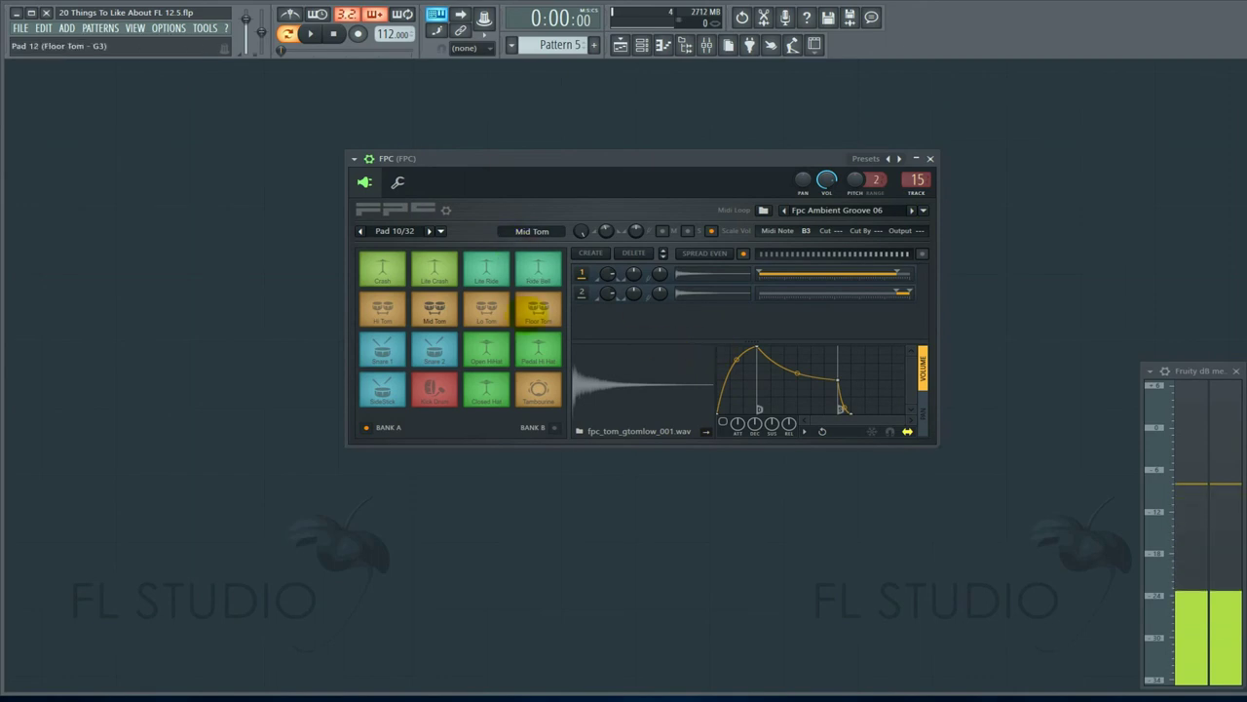
click(487, 348)
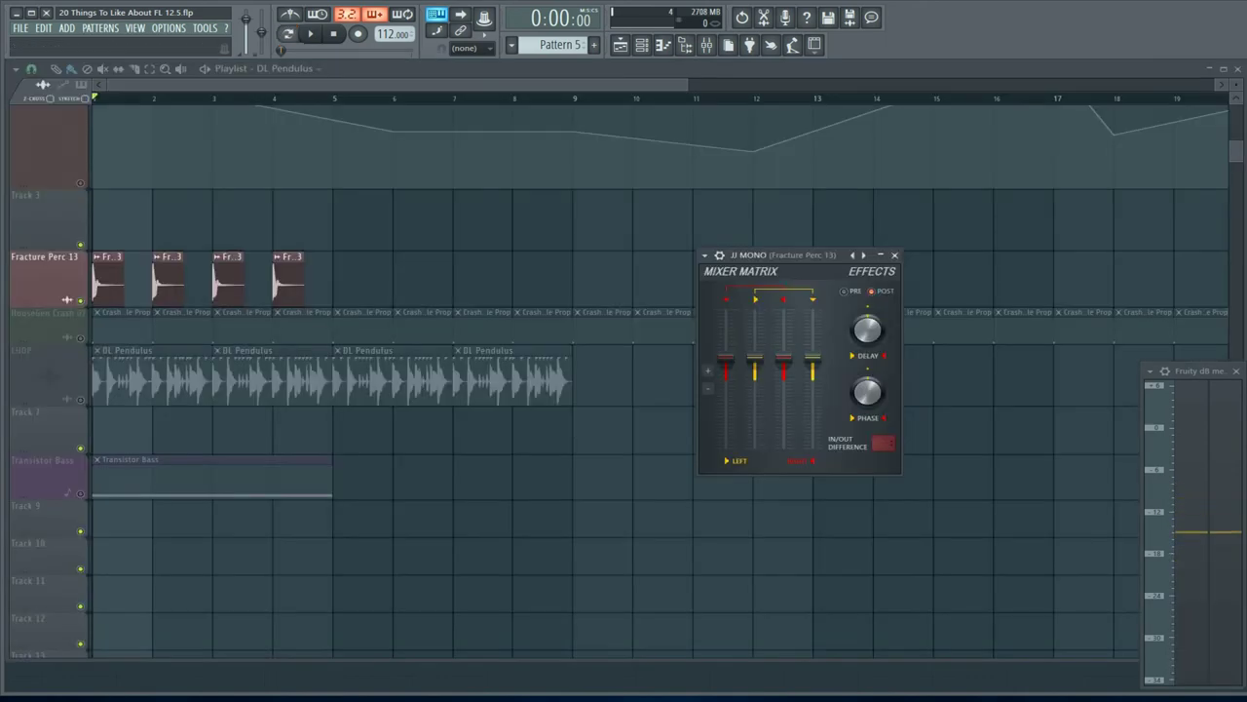
Reposition the JJ MONO stereo shaper window and play the Fracture Perc 13 clips in the playlist
drag(795, 256, 718, 239)
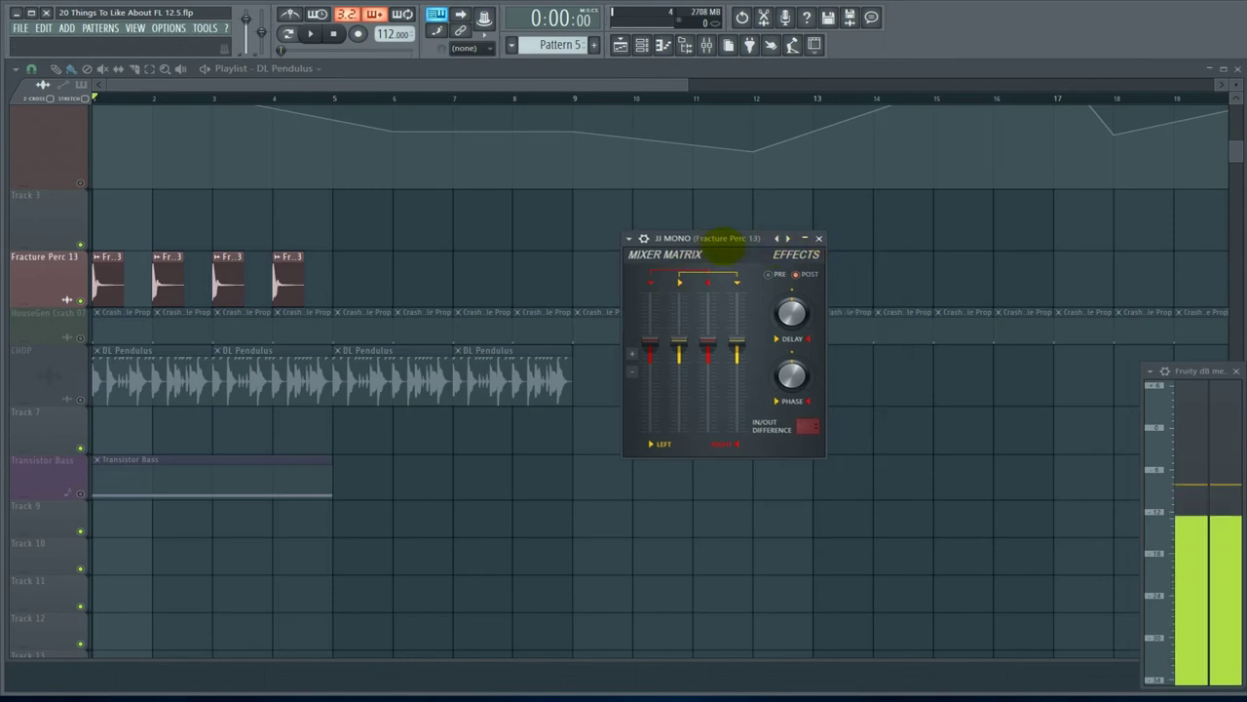
drag(726, 240, 872, 302)
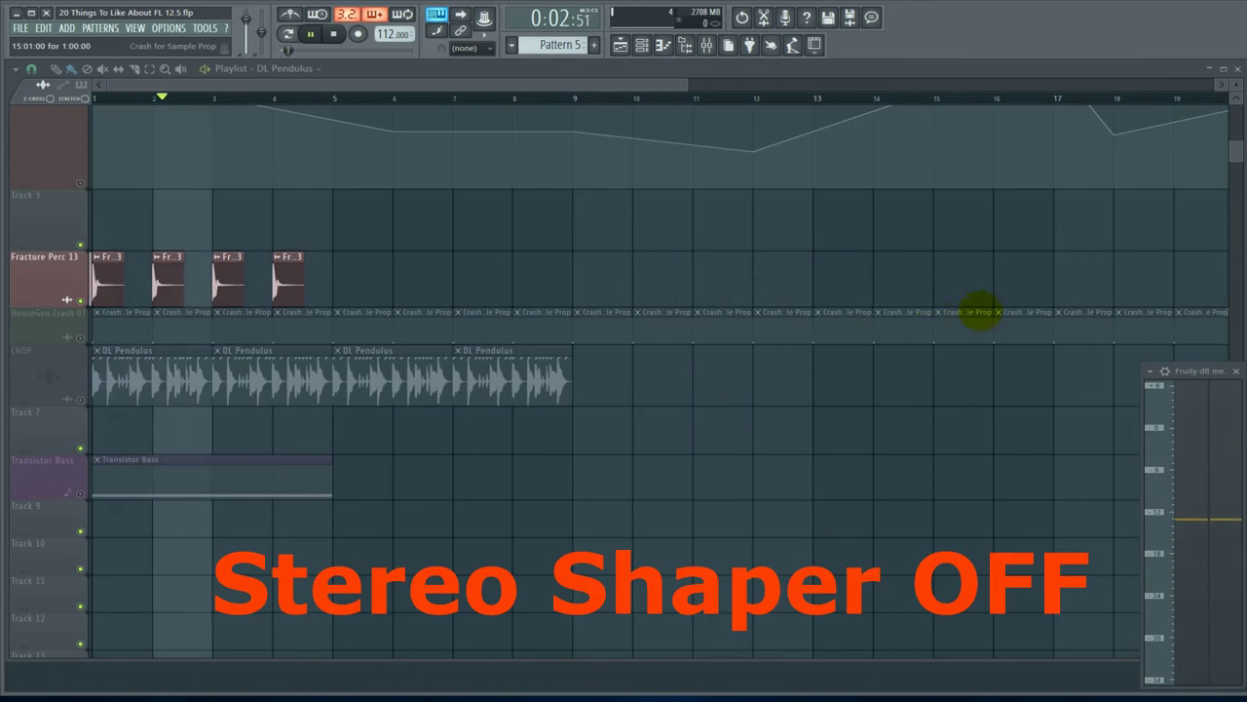
key(space)
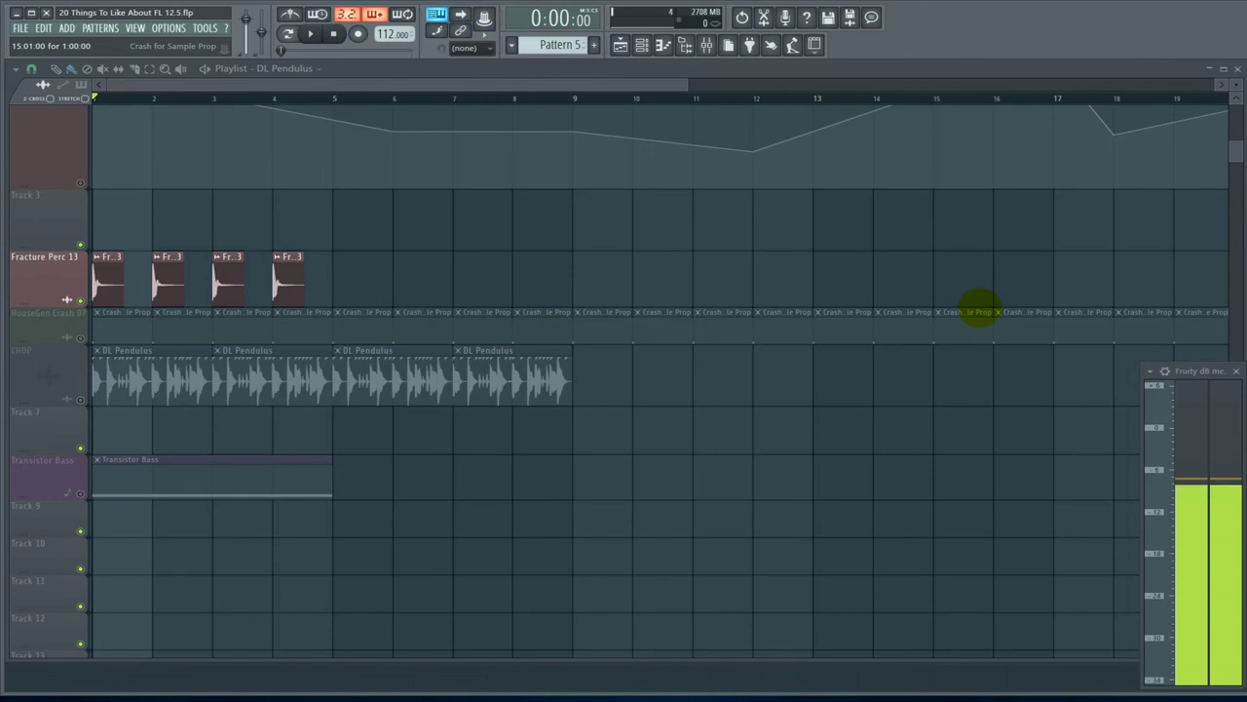
Show the mixer and play the Fracture Perc 13 clips again with JJ MONO bypassed
key(F9)
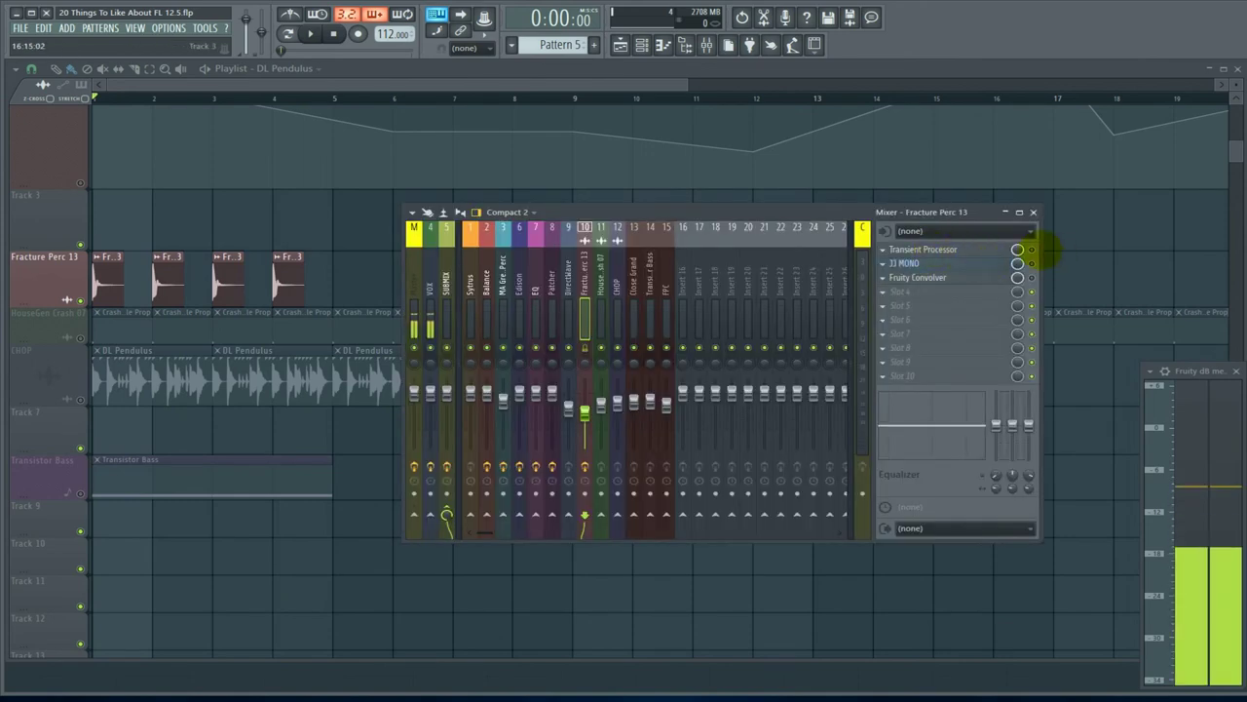
key(space)
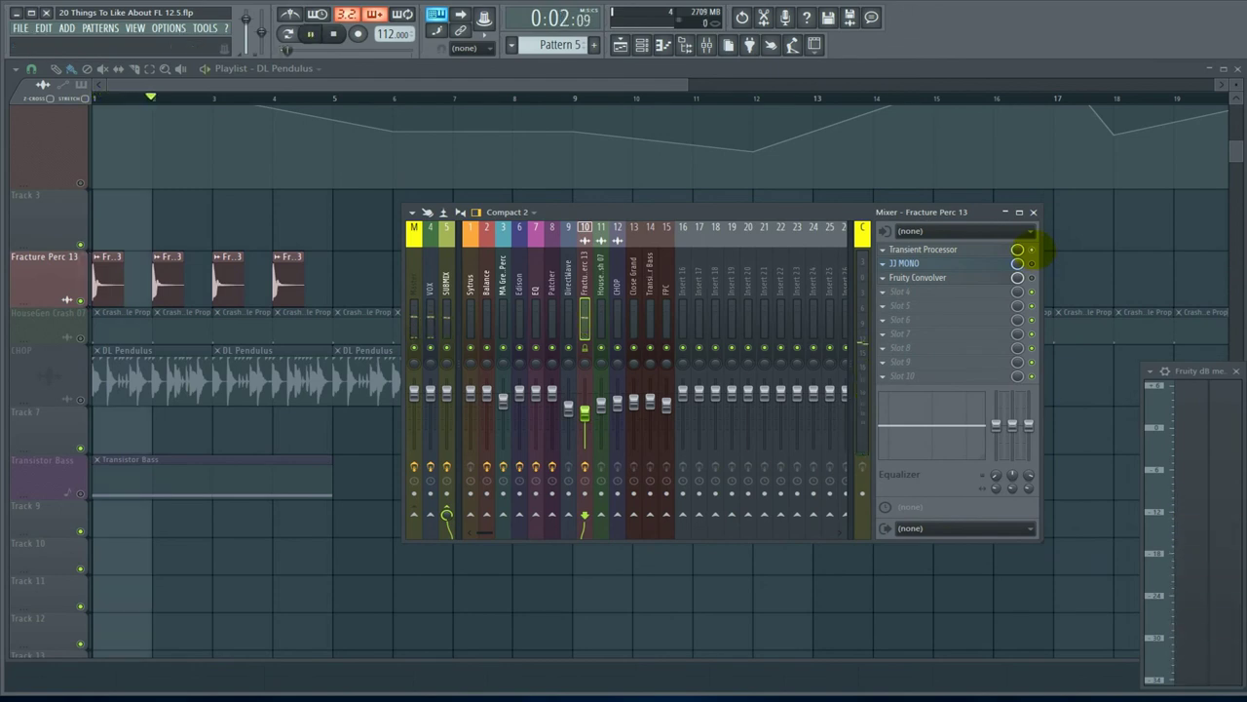
key(space)
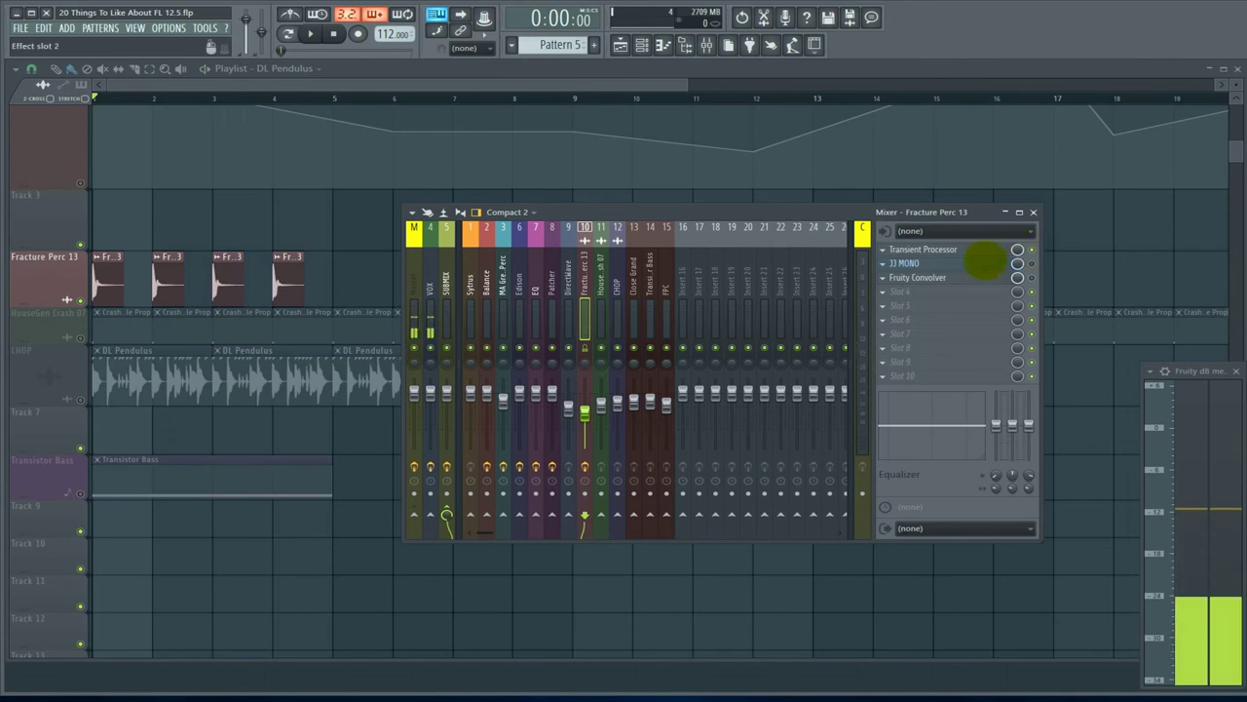
Open JJ MONO from the Fracture Perc 13 mixer track and play the clips through it
click(911, 263)
drag(863, 302, 756, 239)
key(space)
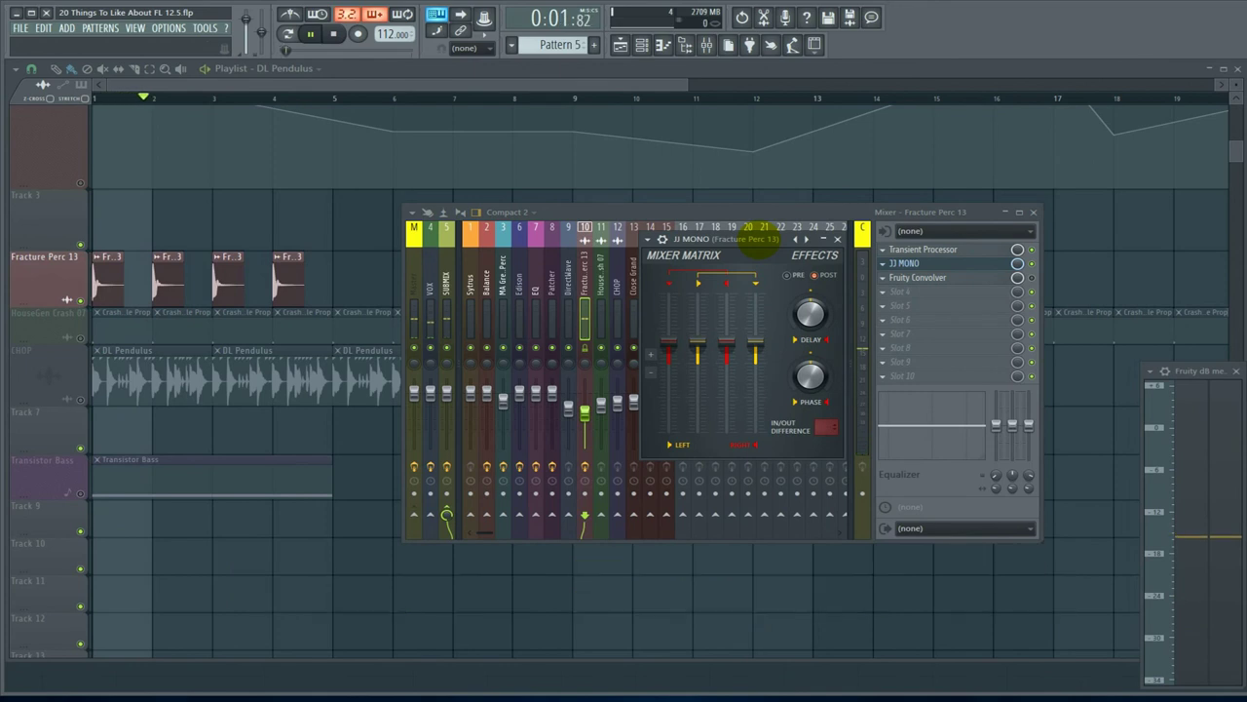
key(space)
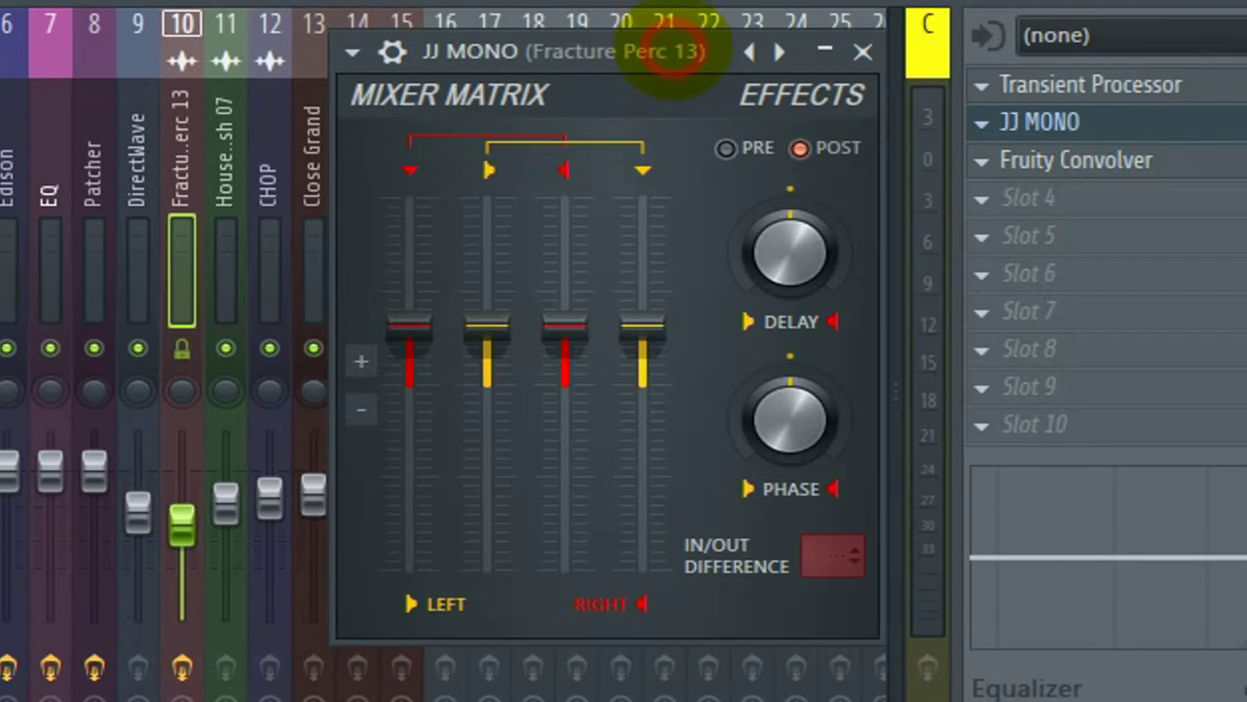
Try the first Mixer Matrix fader in JJ MONO, close the plugin, and open the mixer track's stereo separation options
drag(665, 22, 659, 54)
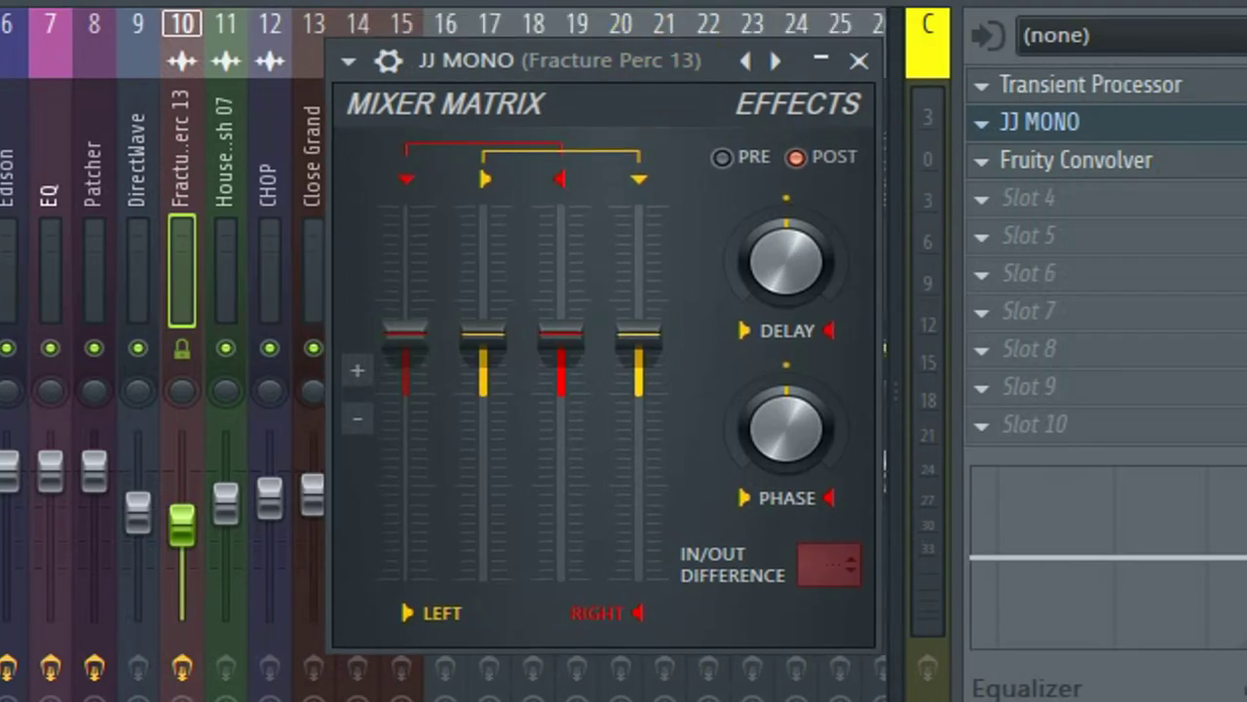
mouse_move(406, 331)
mouse_down()
mouse_move(405, 302)
mouse_move(405, 325)
mouse_up()
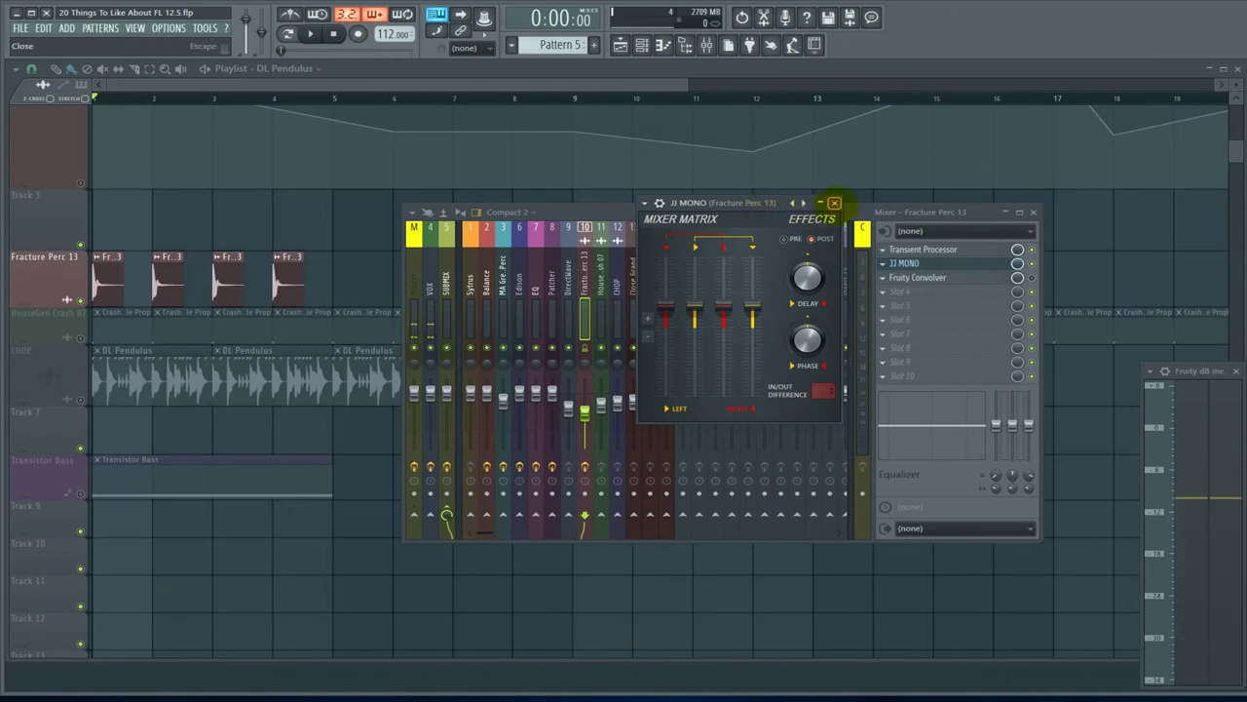
click(834, 203)
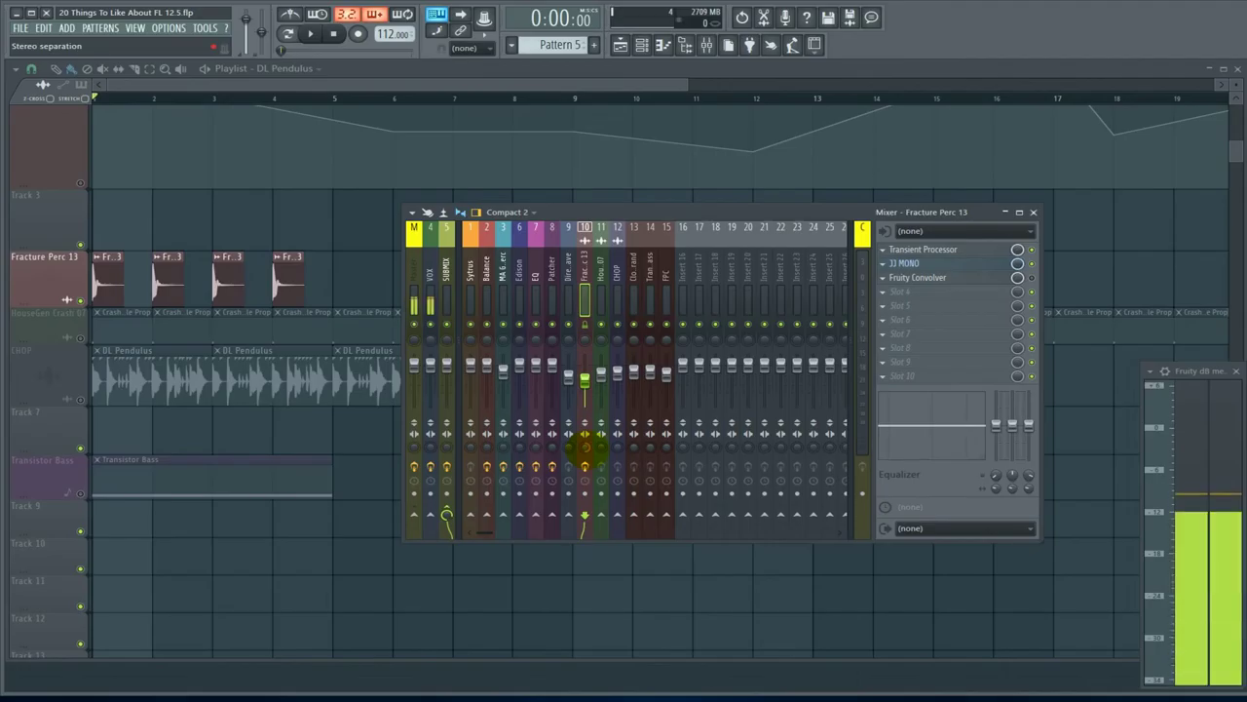
right_click(585, 447)
click(606, 295)
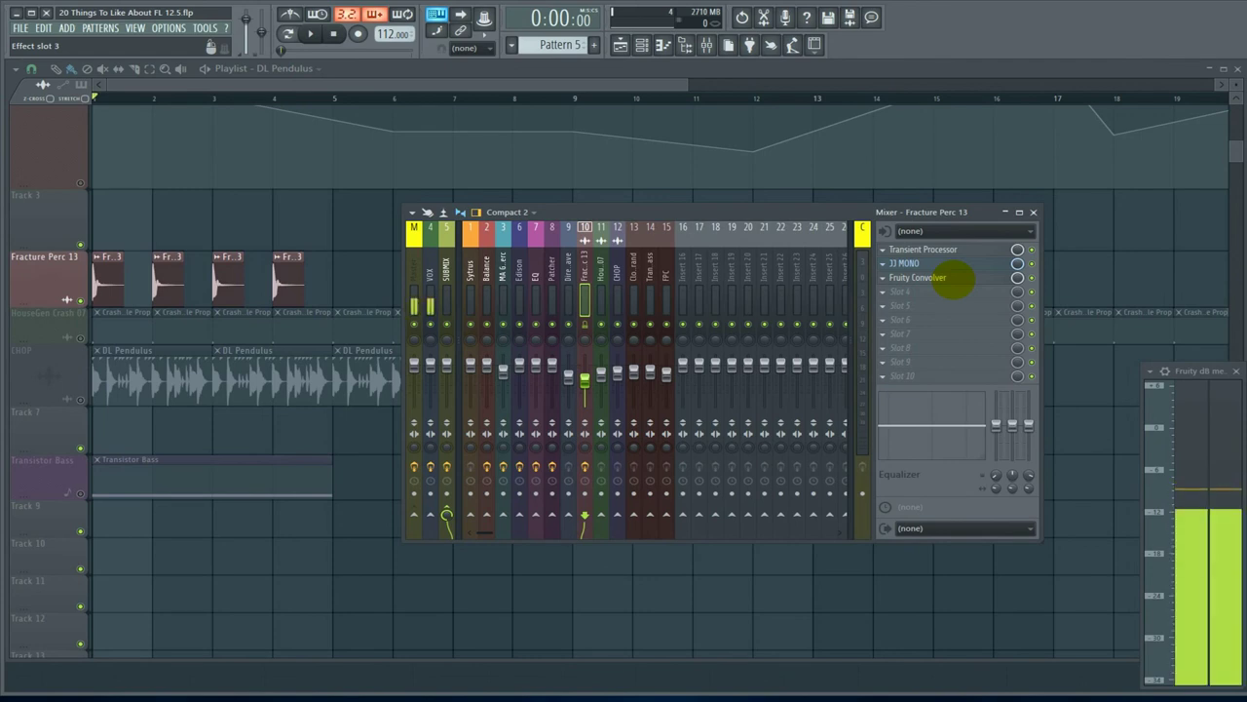
Compare playback of the Fracture Perc 13 clips with the Transient Processor, JJ MONO and Fruity Convolver slots toggled
key(space)
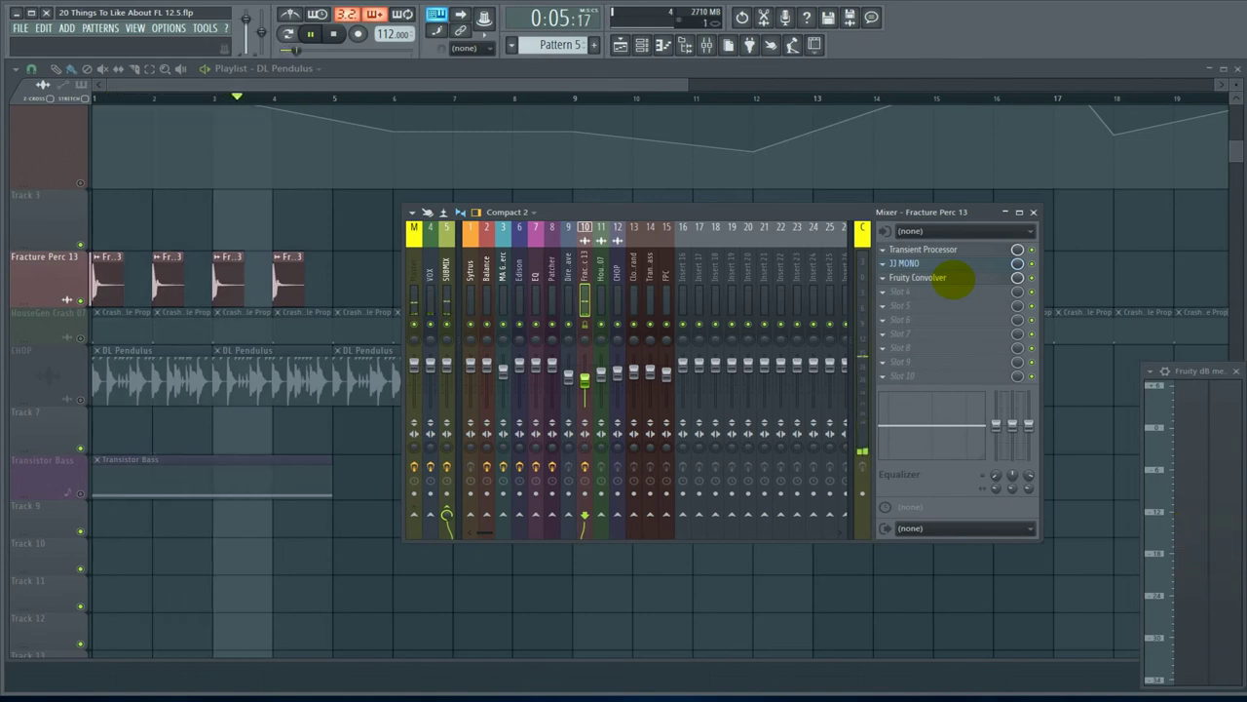
key(space)
drag(1035, 280, 1032, 249)
key(space)
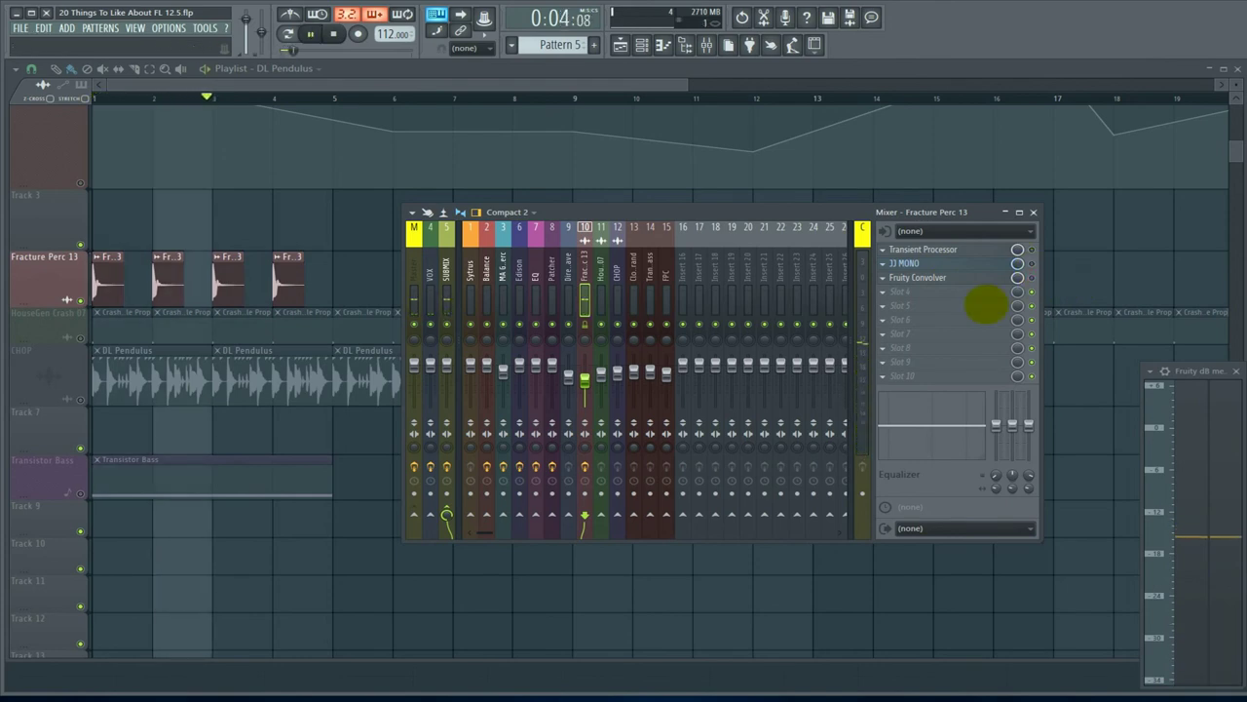
key(space)
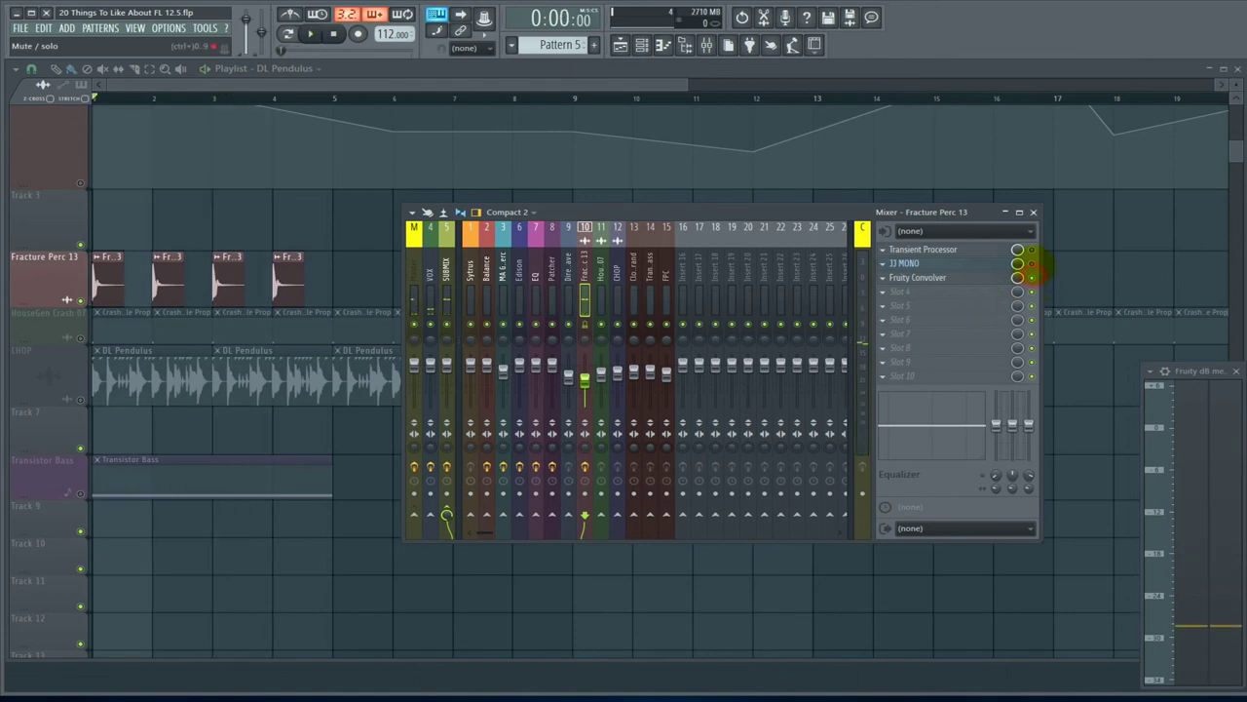
key(space)
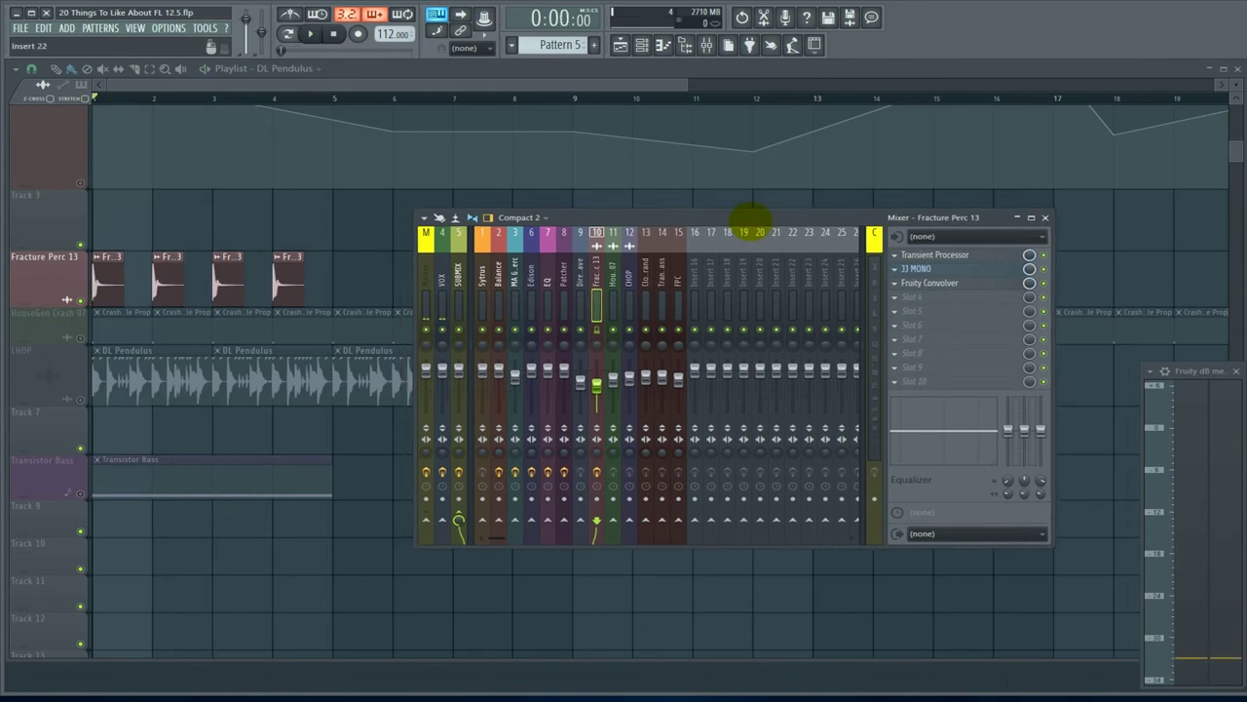
drag(753, 216, 752, 221)
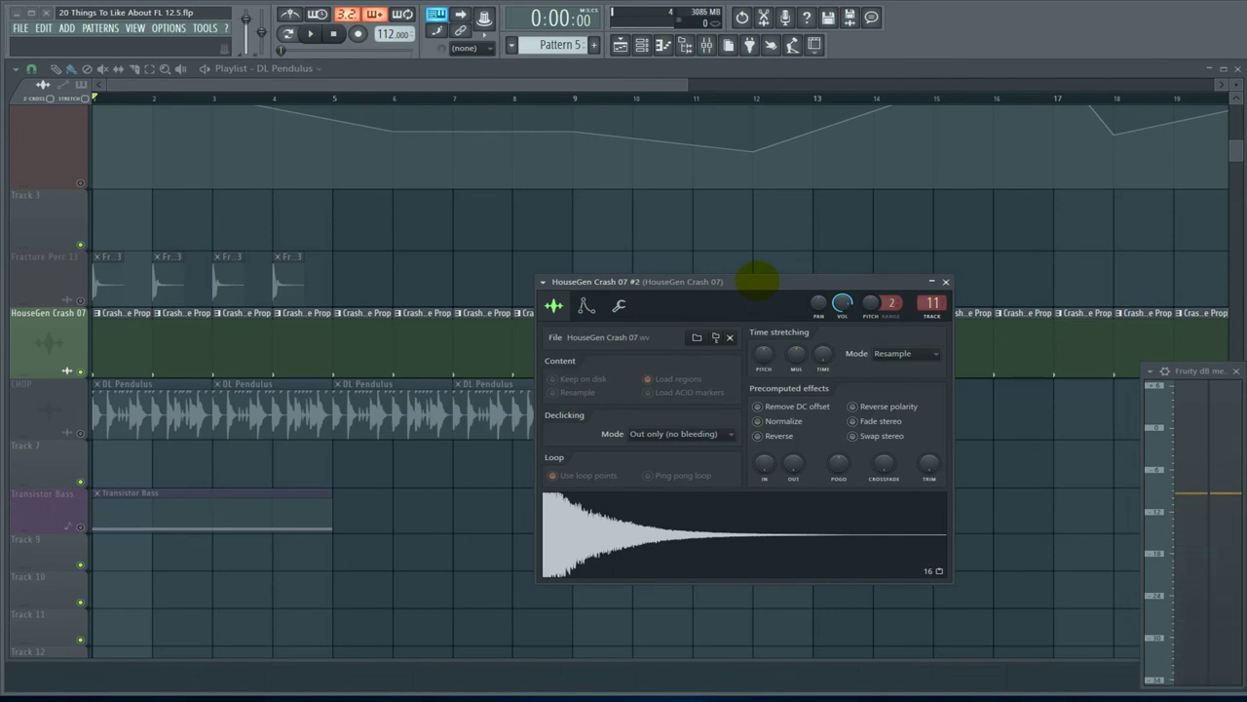
Play the HouseGen Crash 07 clips and show the miscellaneous functions of its channel window
key(space)
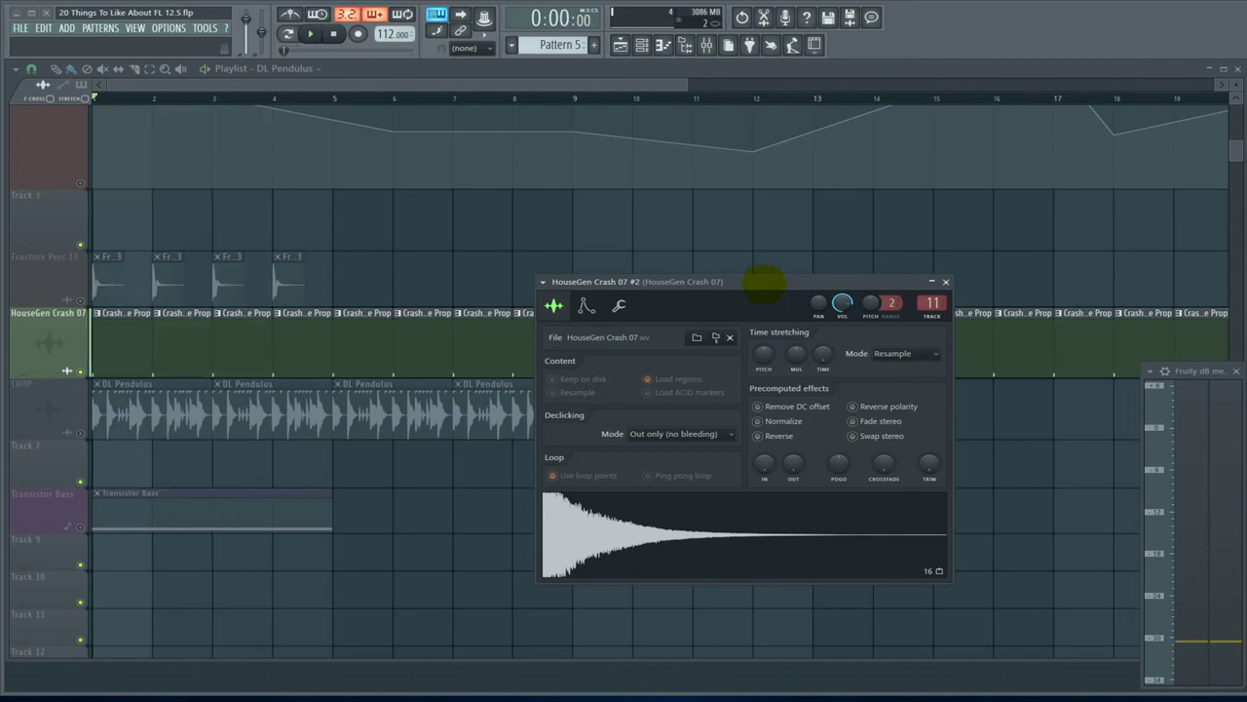
drag(758, 281, 805, 240)
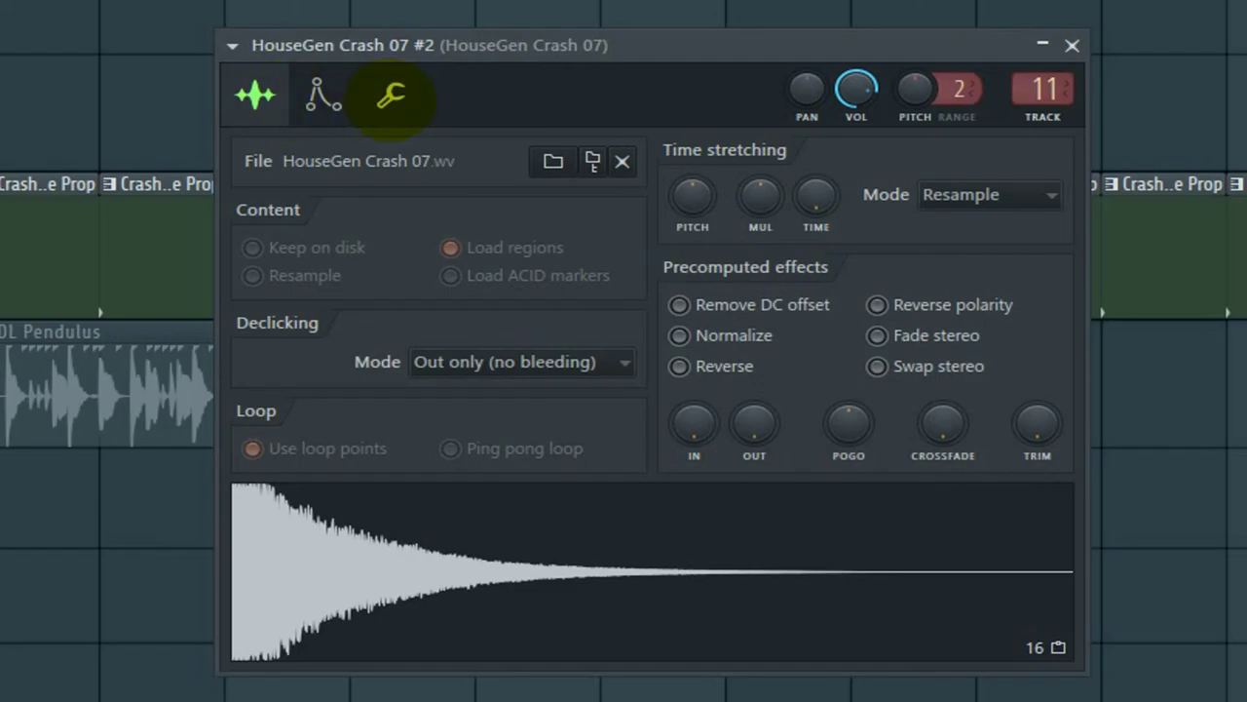
click(391, 94)
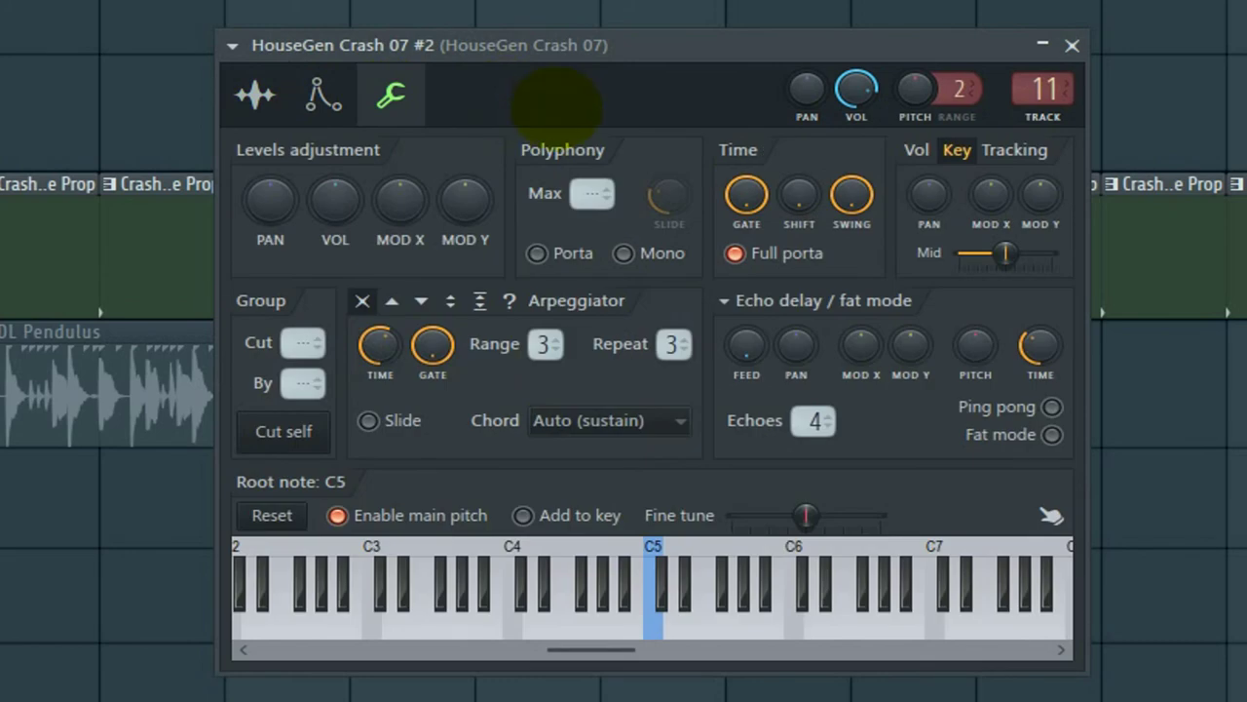
Look through the Echo delay / fat mode presets without applying one, and try the echo's Feed knob
drag(663, 42, 648, 60)
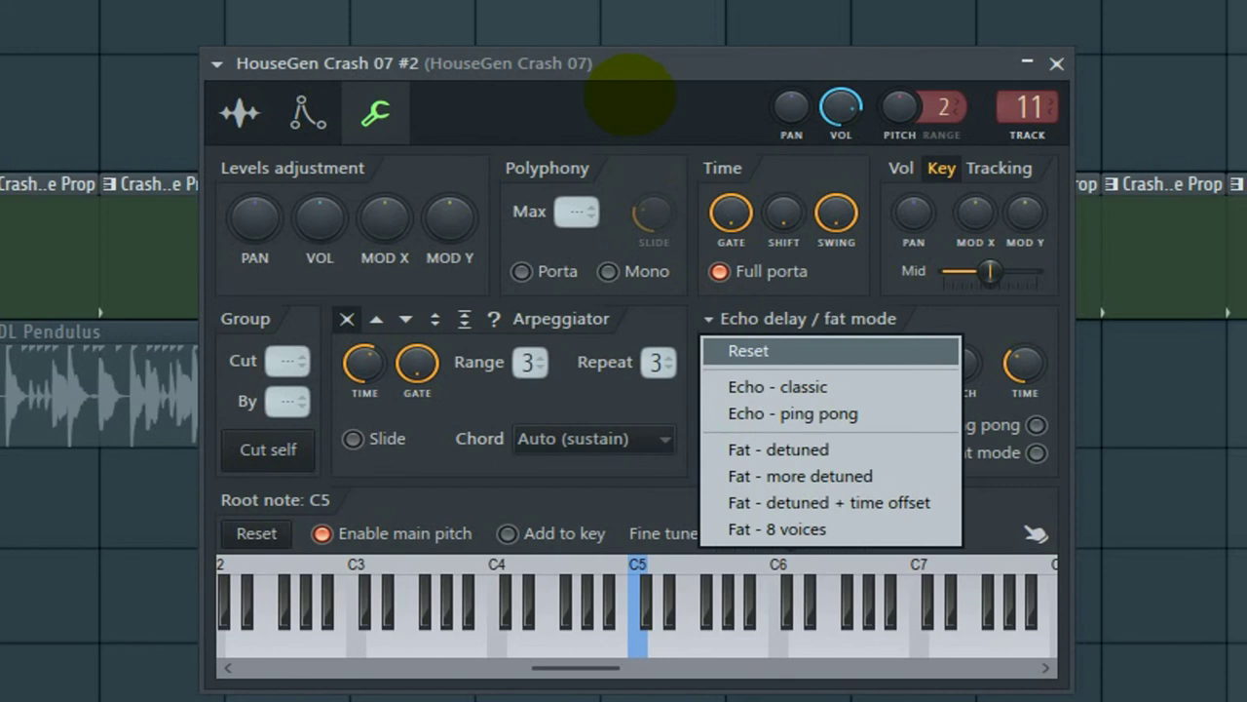
click(630, 88)
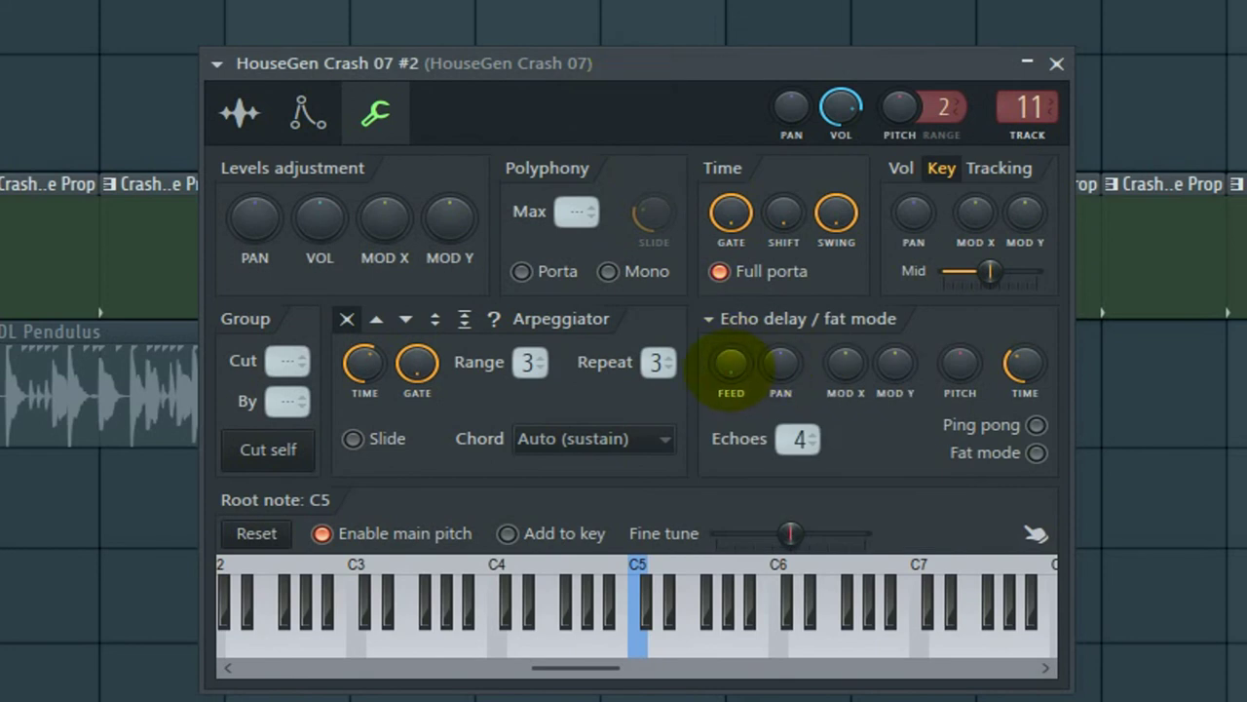
mouse_move(731, 364)
mouse_down()
mouse_move(731, 348)
mouse_move(729, 376)
mouse_up()
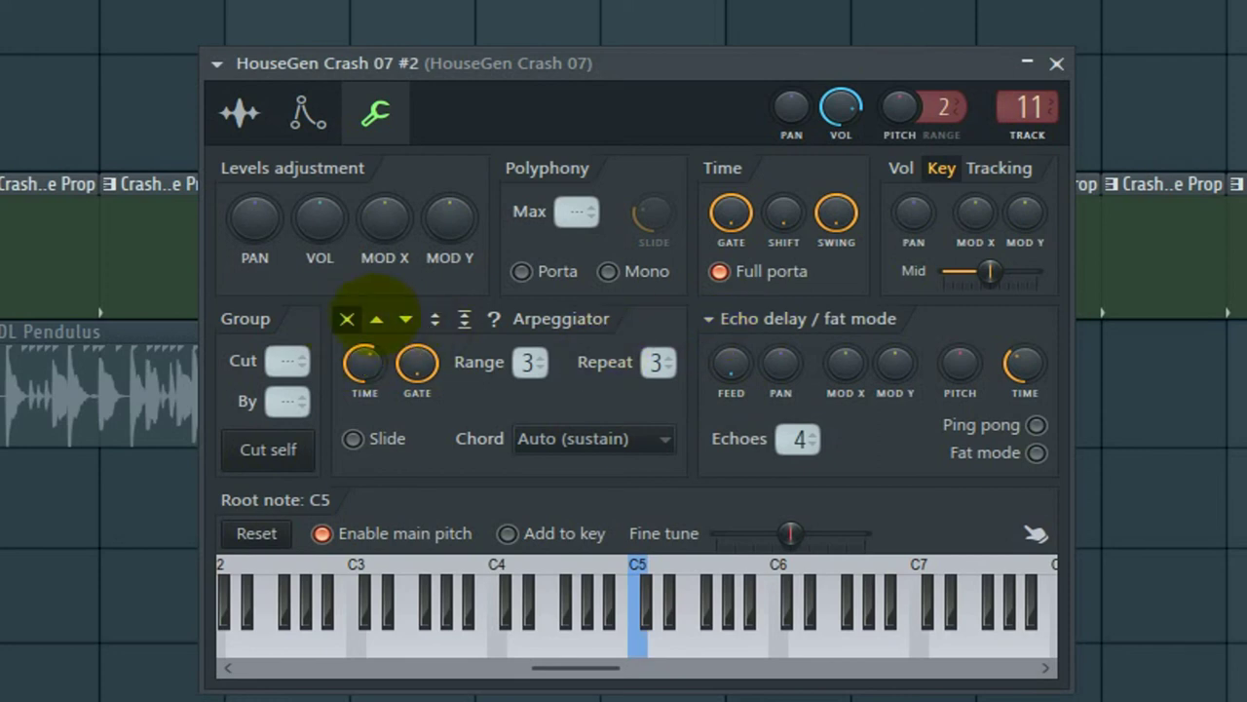
Try the HouseGen Crash 07 channel's arpeggiator in the up and up-down directions, and turn it off
click(377, 318)
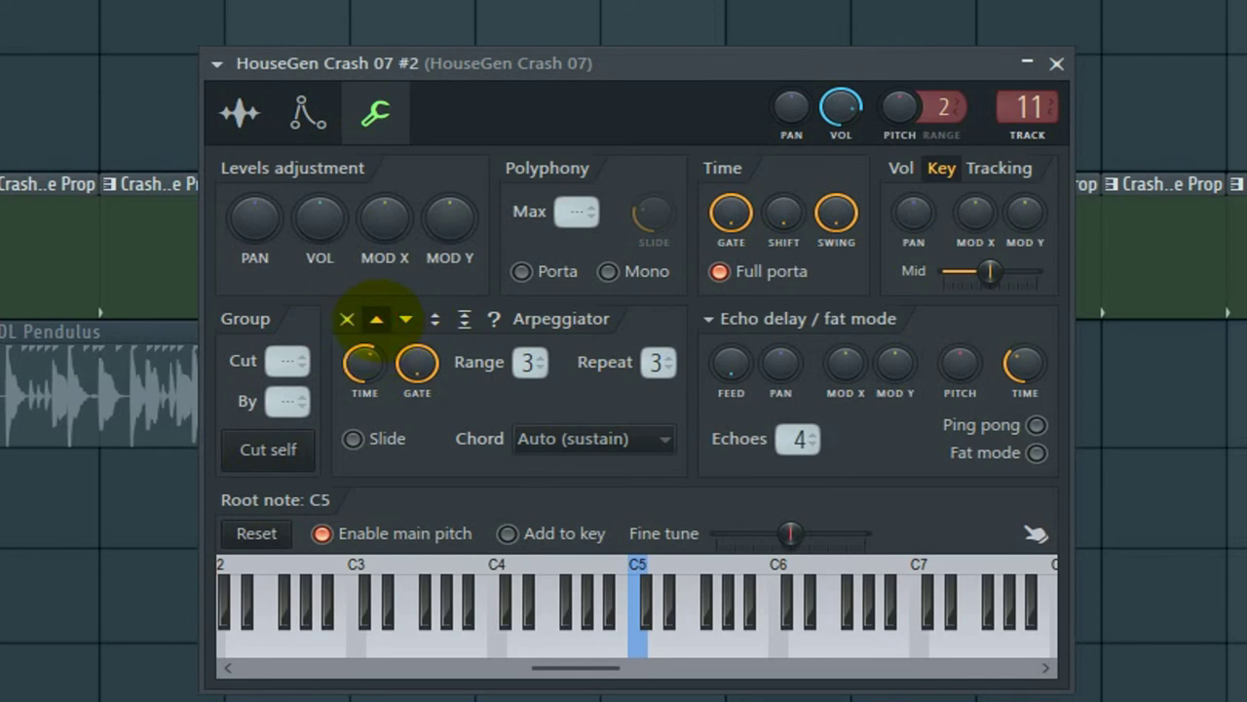
click(433, 319)
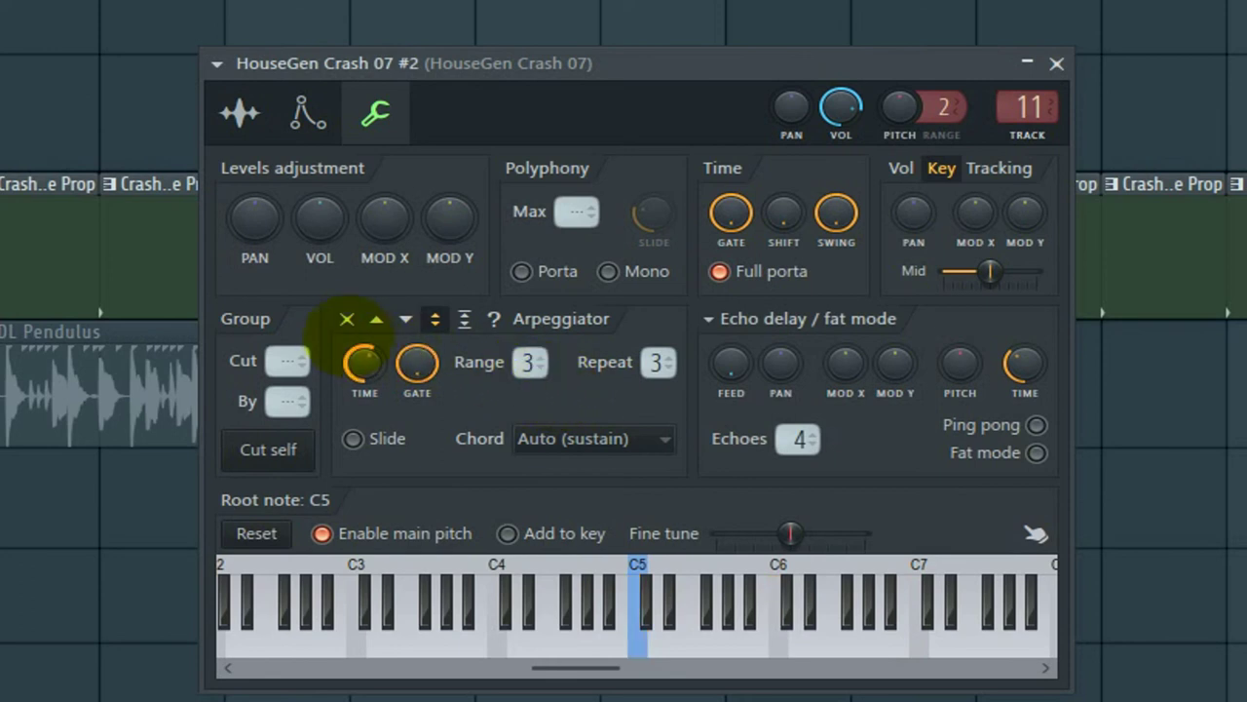
click(347, 318)
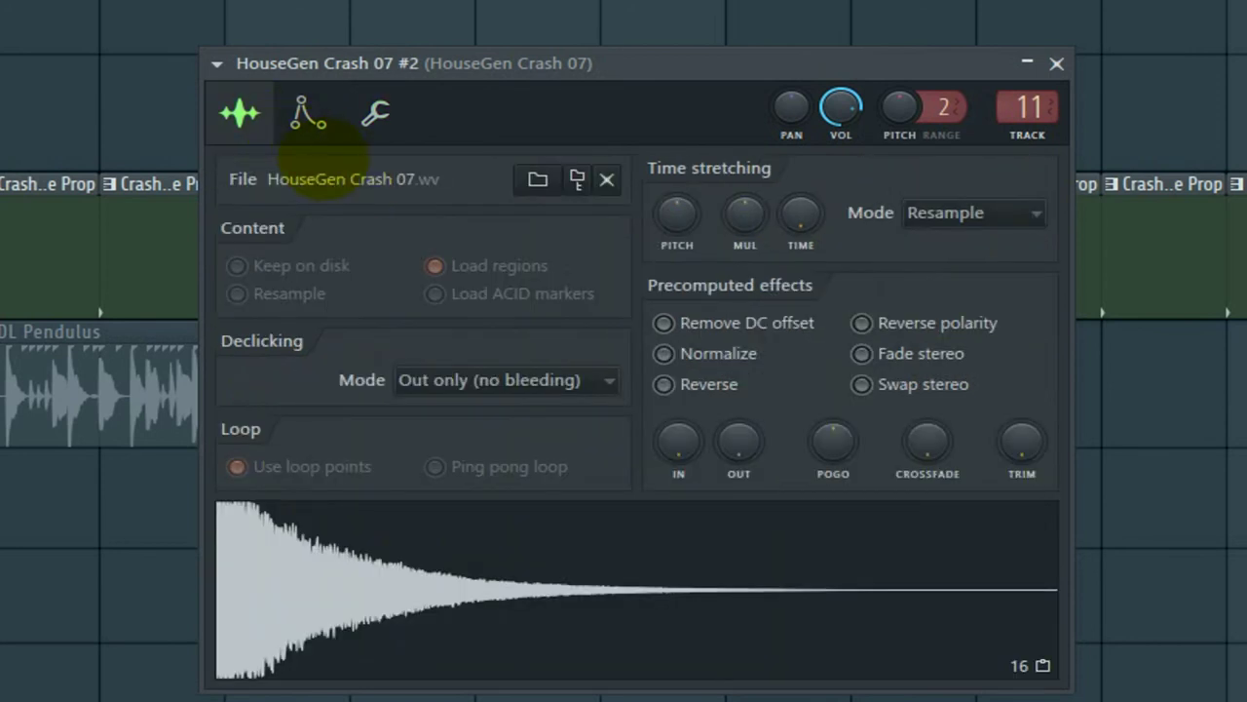
Enable HouseGen Crash 07's volume envelope by raising its attack, and bring the attack back to its minimum
click(308, 115)
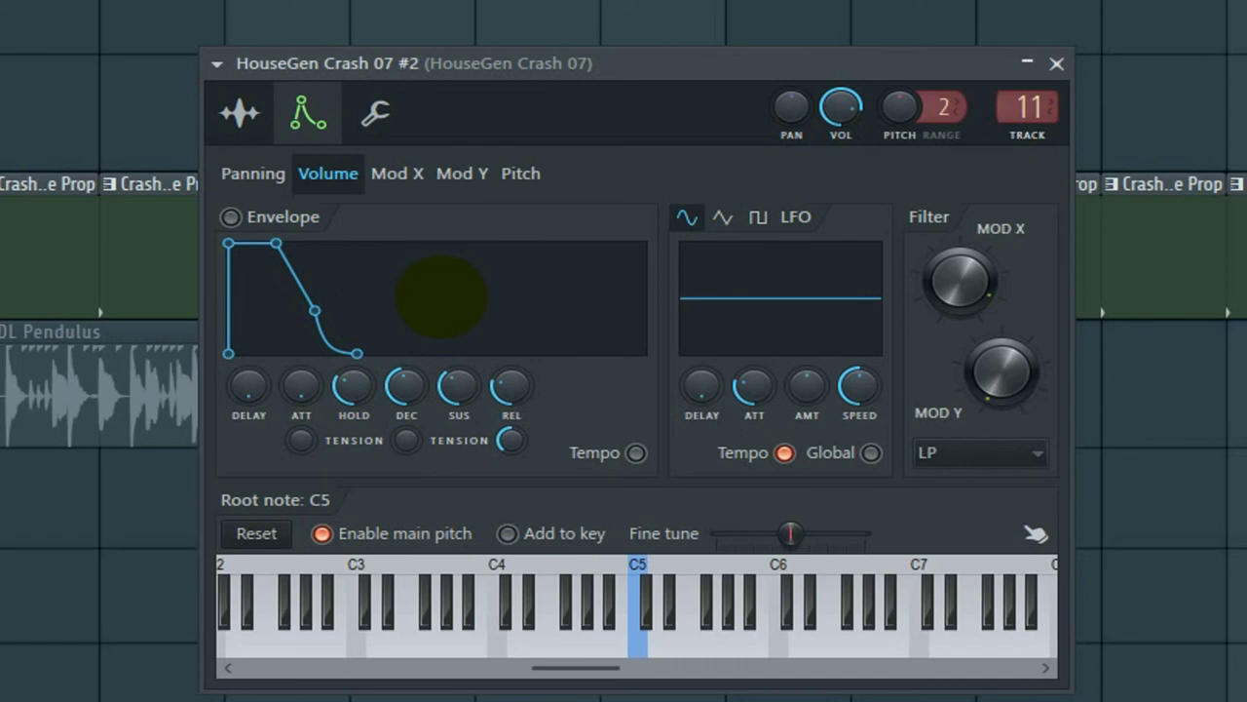
drag(301, 387, 298, 380)
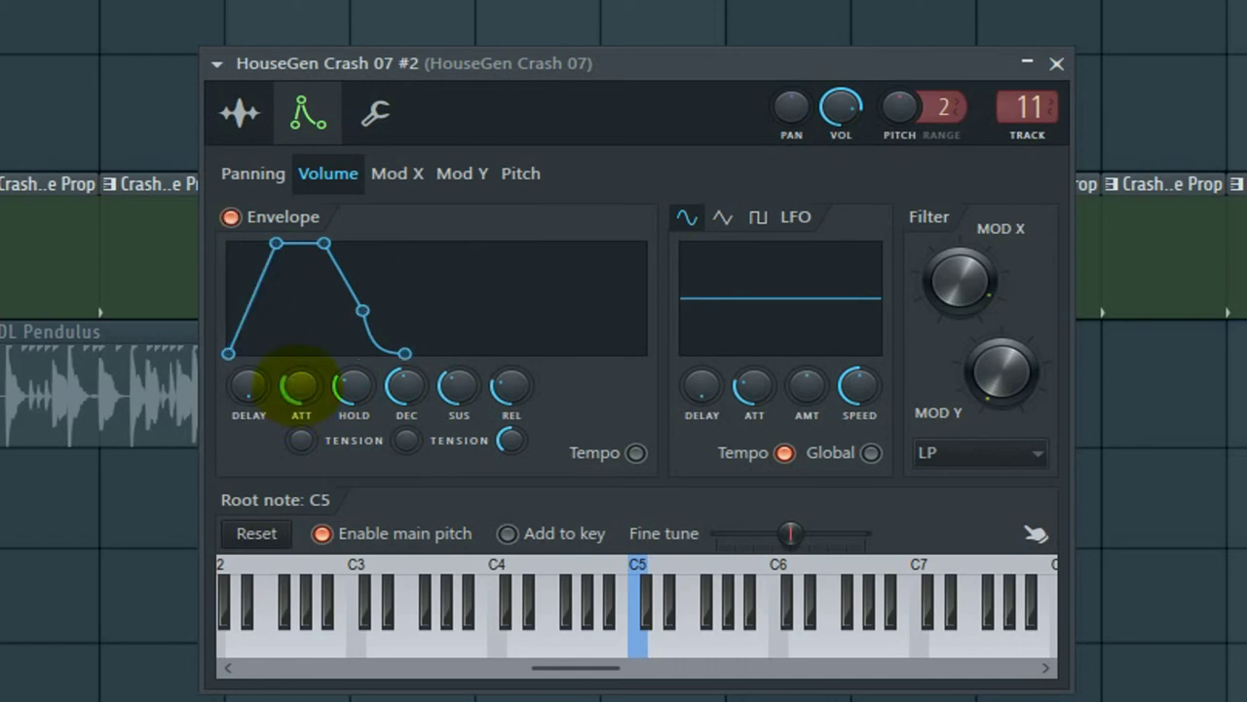
drag(301, 385, 292, 419)
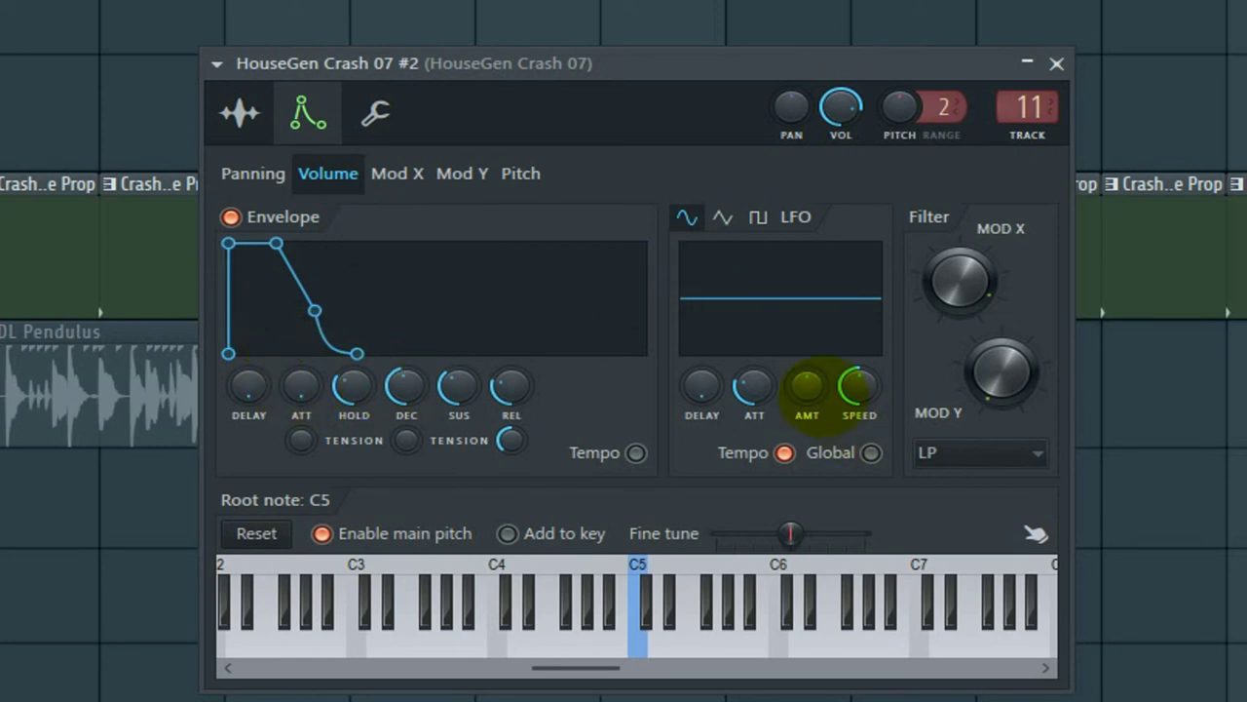
Raise the volume LFO's amount, try the triangle wave, and return the LFO to the sine shape
mouse_move(806, 386)
mouse_down()
mouse_move(805, 361)
mouse_move(806, 389)
mouse_up()
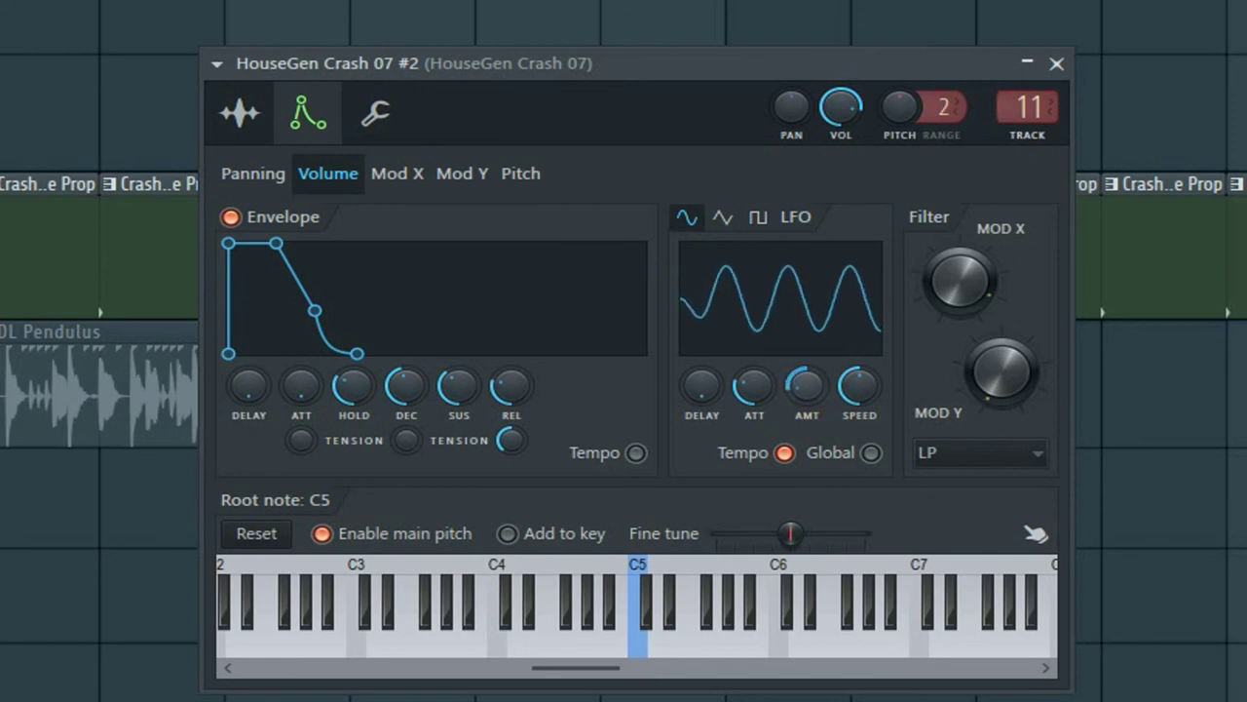
click(722, 216)
click(687, 216)
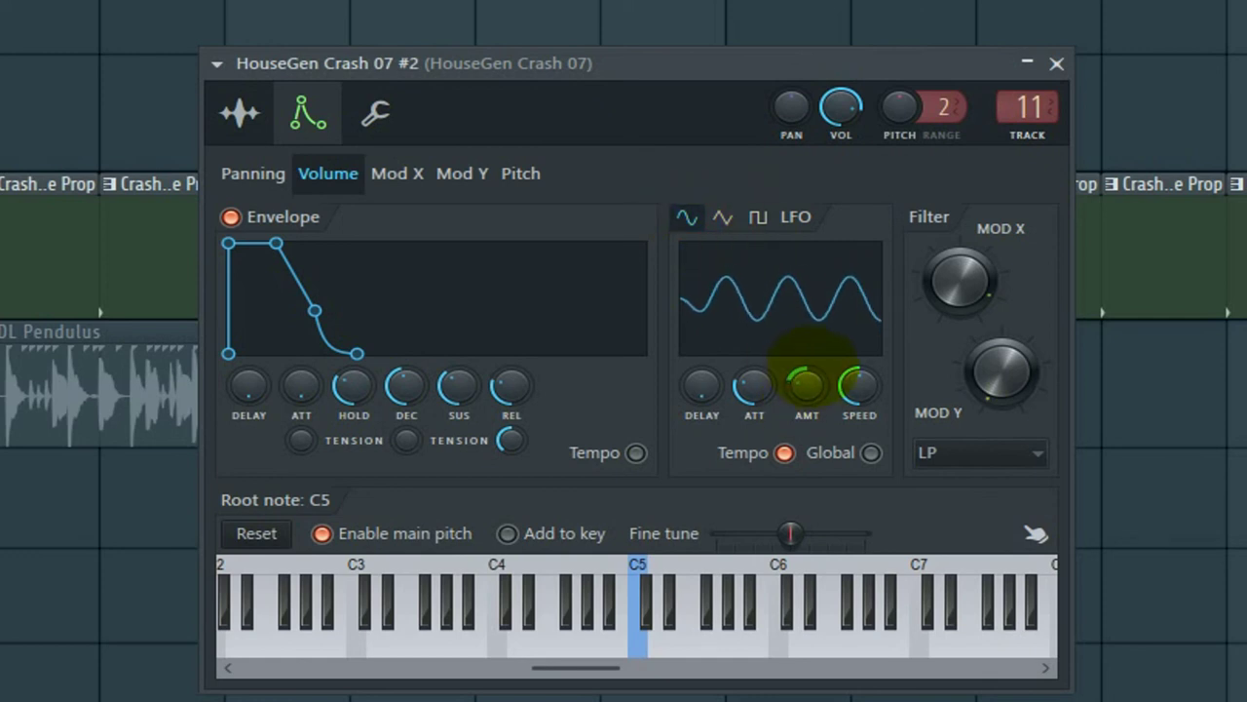
Try faster speeds and a higher amount on HouseGen Crash 07's volume LFO, and bring its amount back to zero
drag(807, 383, 807, 434)
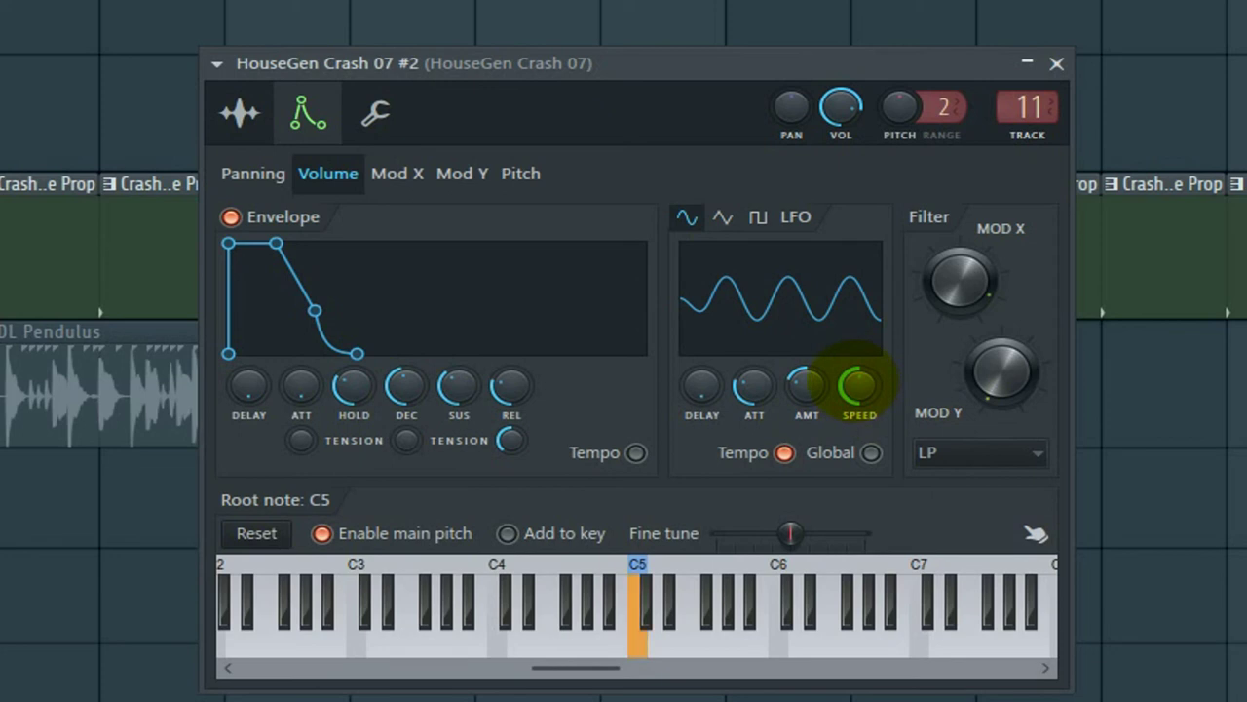
mouse_move(857, 385)
mouse_down()
mouse_move(858, 357)
mouse_move(857, 421)
mouse_move(858, 387)
mouse_up()
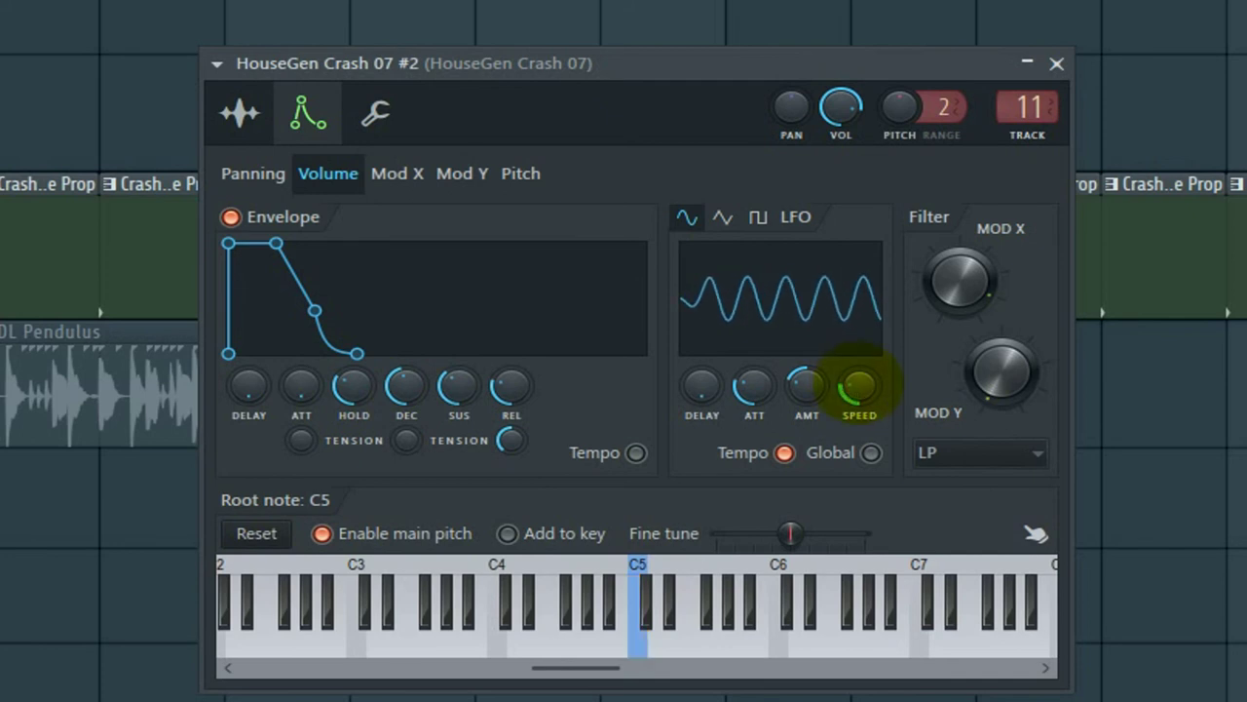
drag(807, 384, 857, 404)
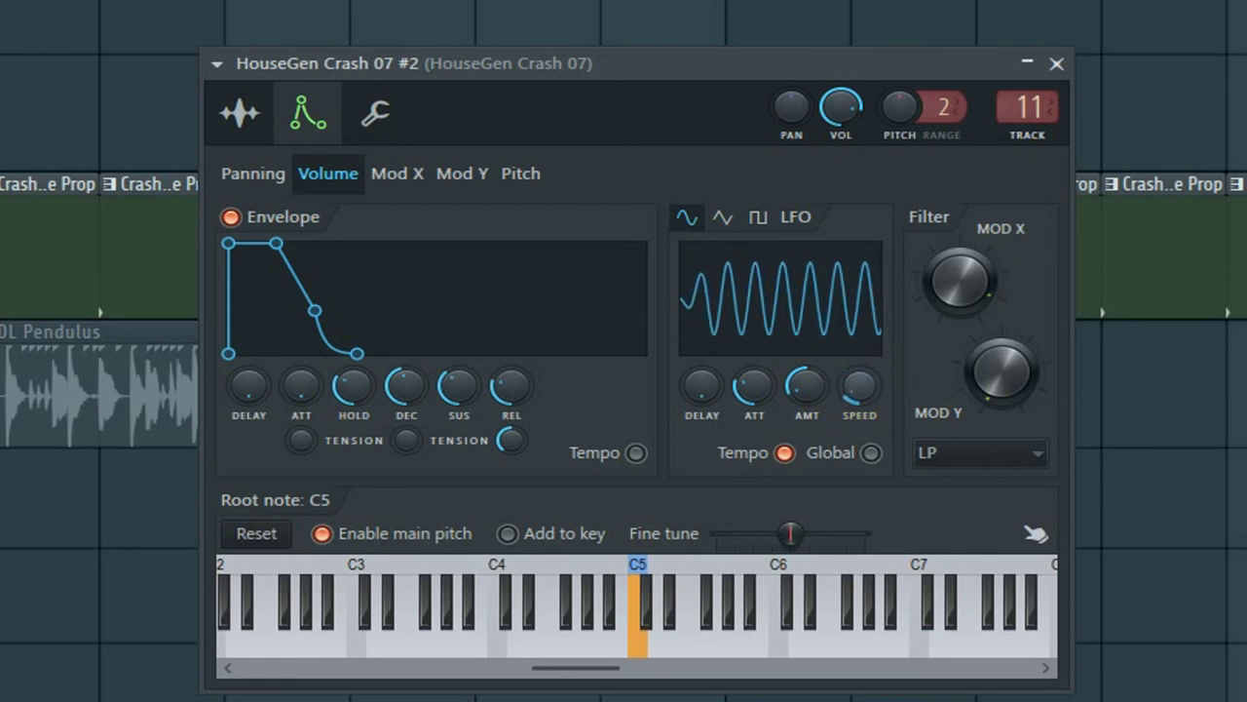
mouse_move(858, 388)
mouse_down()
mouse_move(859, 376)
mouse_move(855, 385)
mouse_up()
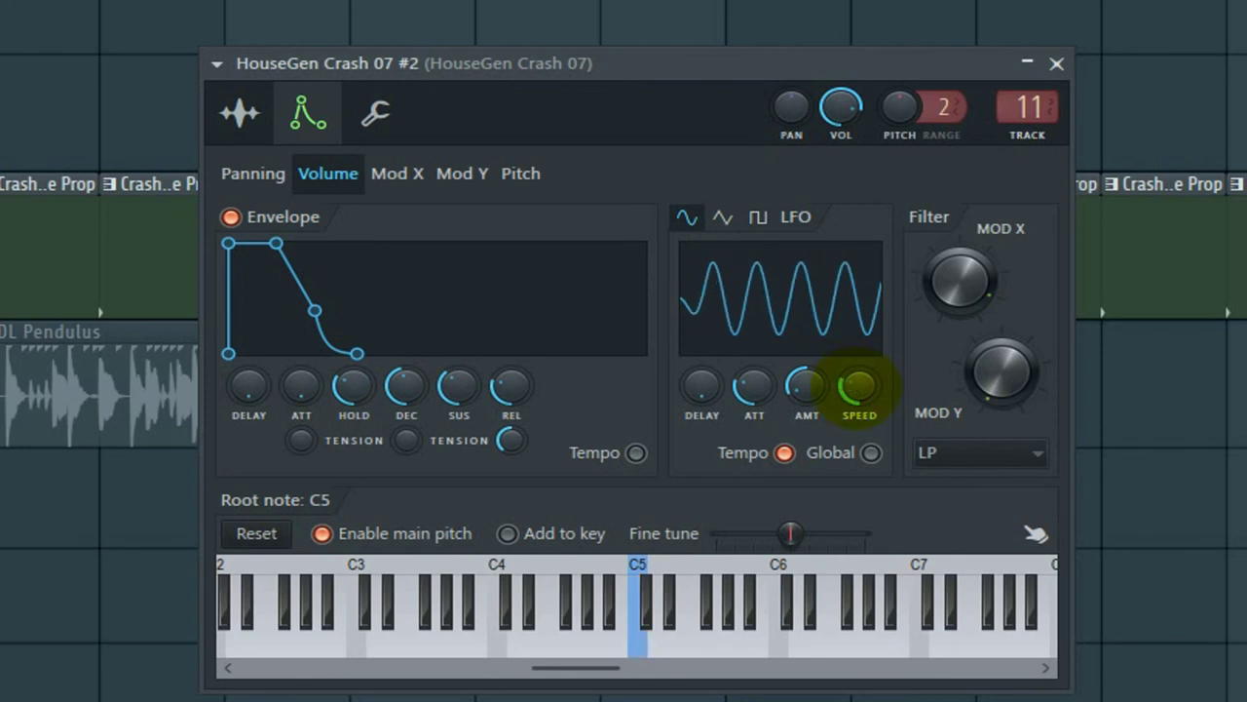
right_click(858, 388)
click(684, 57)
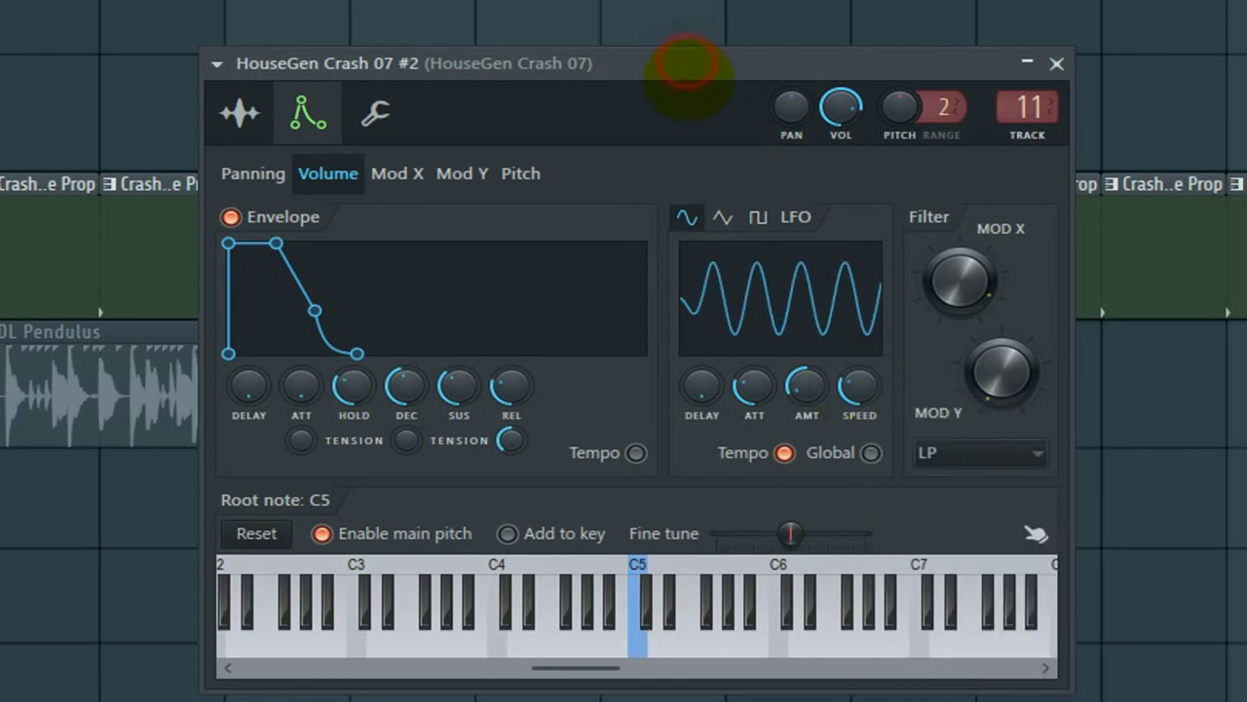
drag(807, 385, 799, 410)
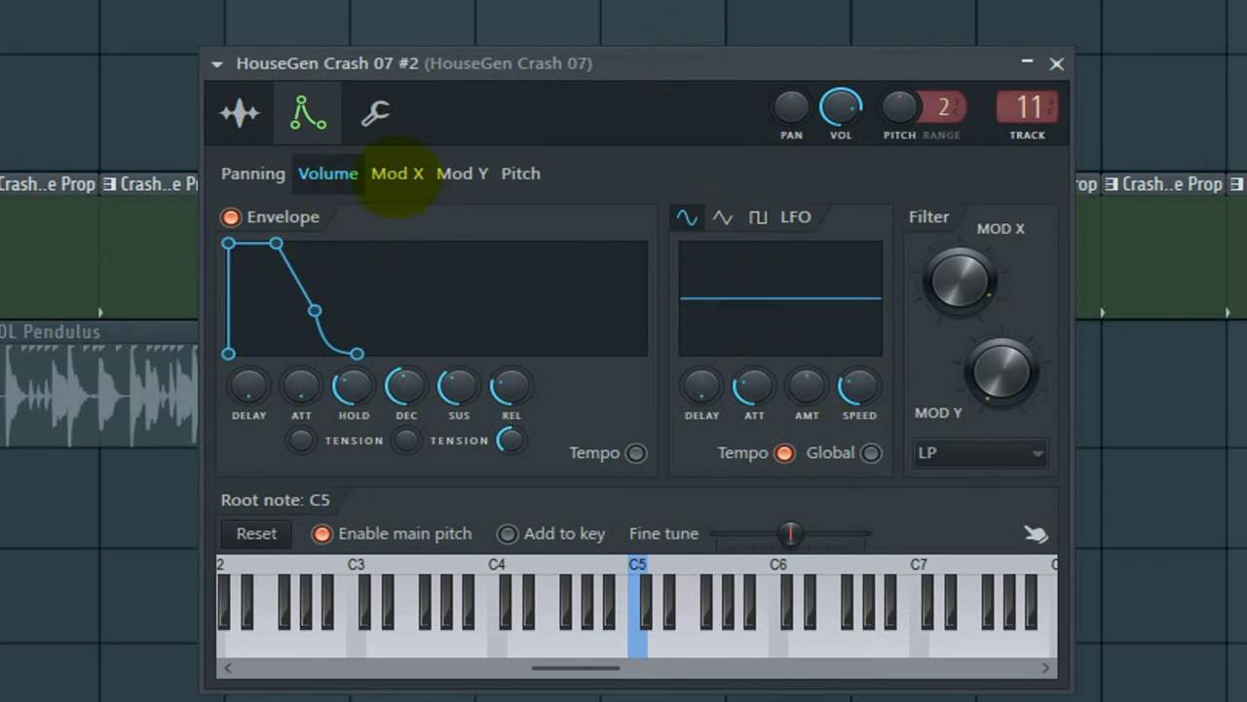
Enable the Mod X envelope with a higher amount, and raise the amount and speed of its square-wave LFO
click(398, 173)
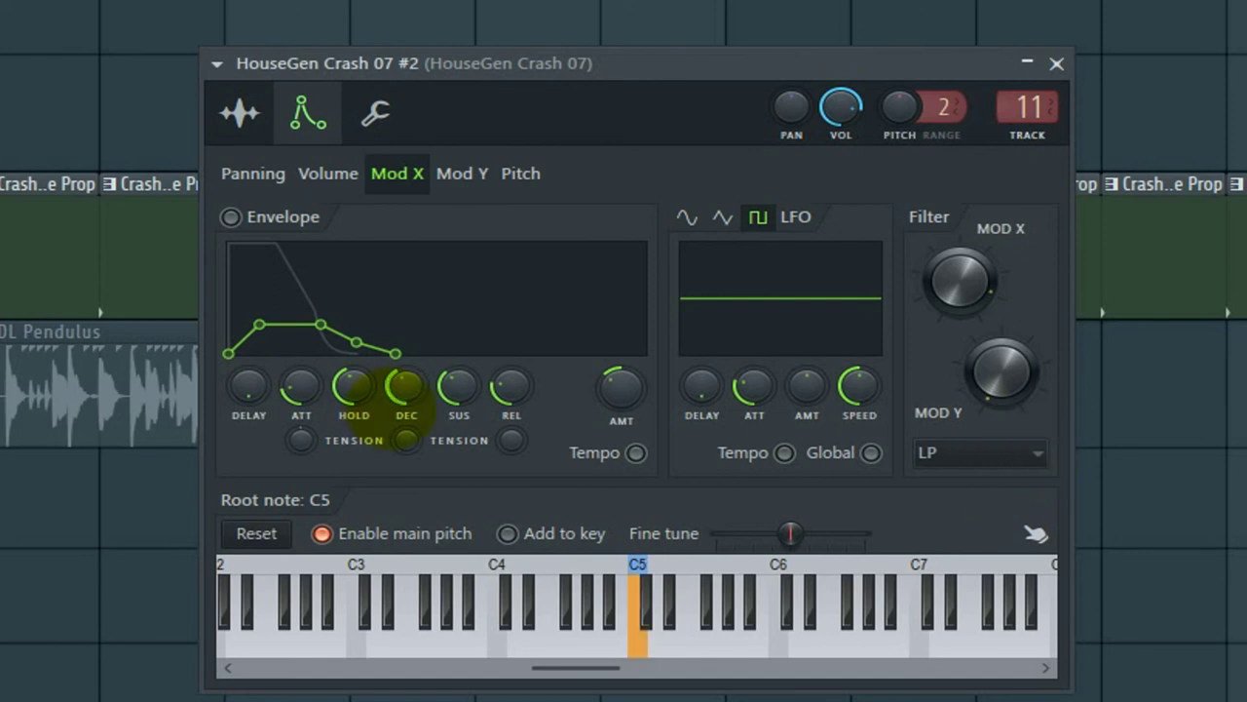
click(231, 217)
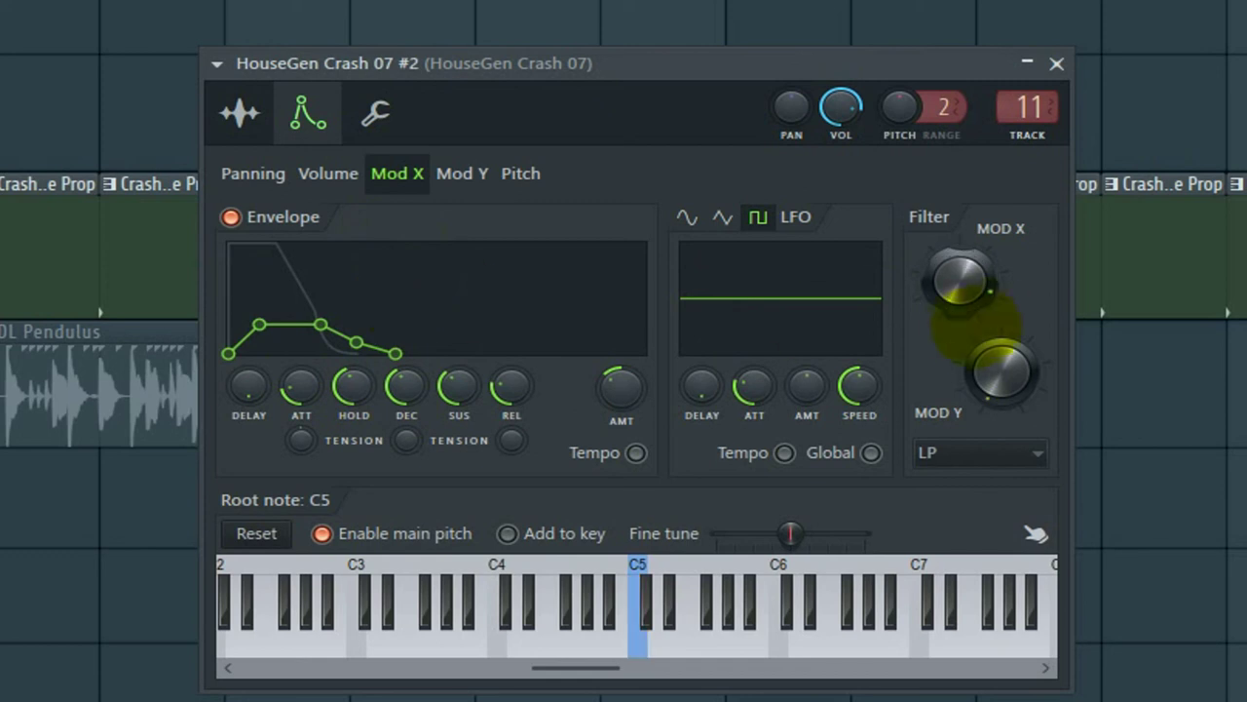
mouse_move(621, 383)
mouse_down()
mouse_move(622, 422)
mouse_move(622, 376)
mouse_up()
drag(806, 386, 857, 401)
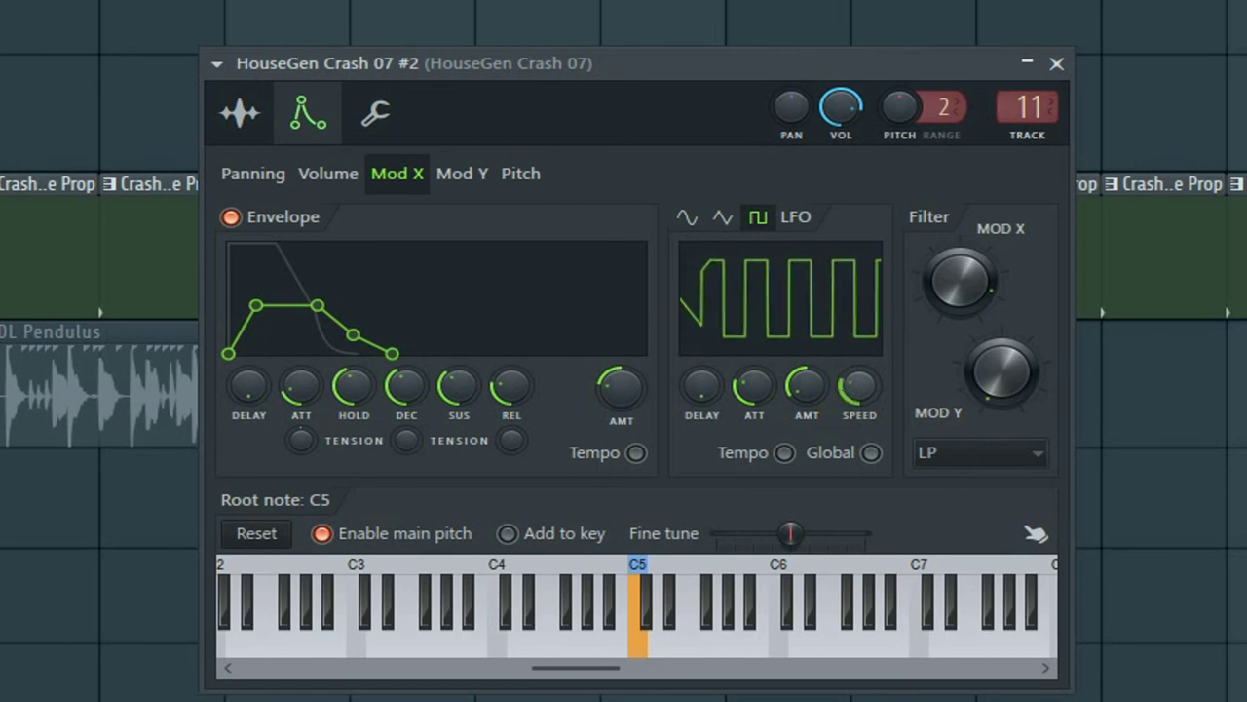
mouse_move(860, 387)
mouse_down()
mouse_move(859, 417)
mouse_move(859, 390)
mouse_up()
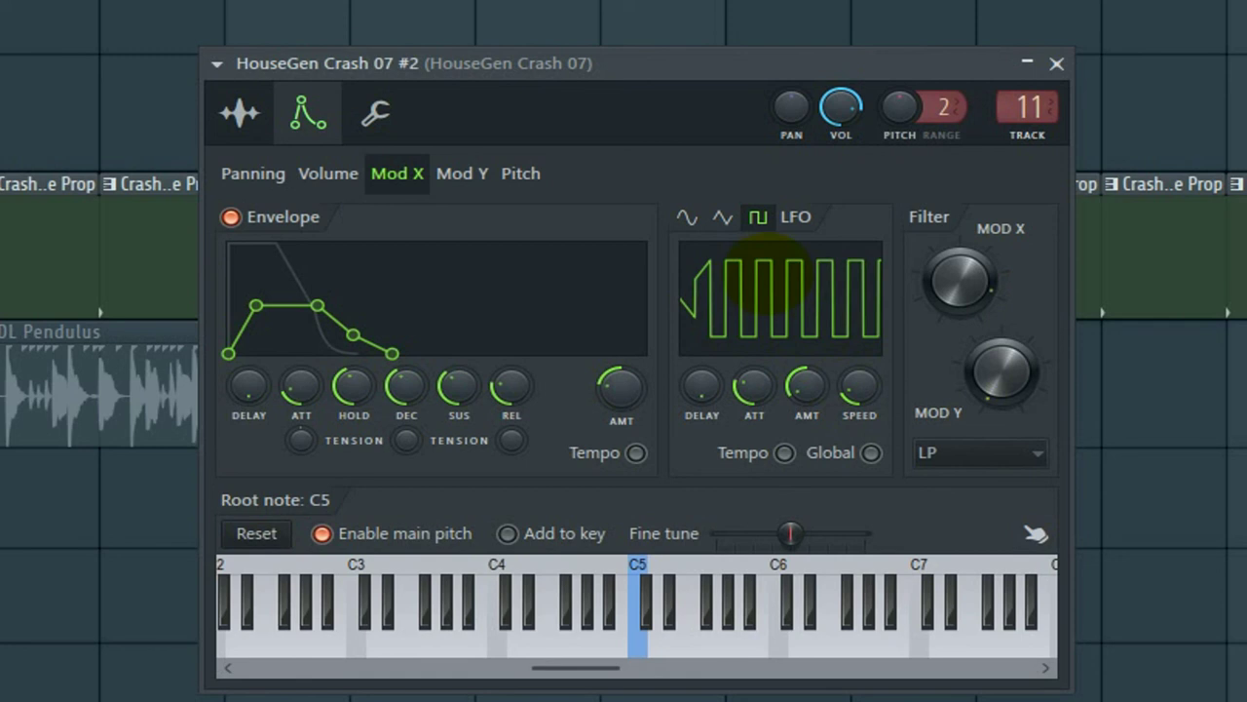
Raise the pitch LFO's amount and speed, try the filter's Mod X knob, and close the channel settings
click(521, 173)
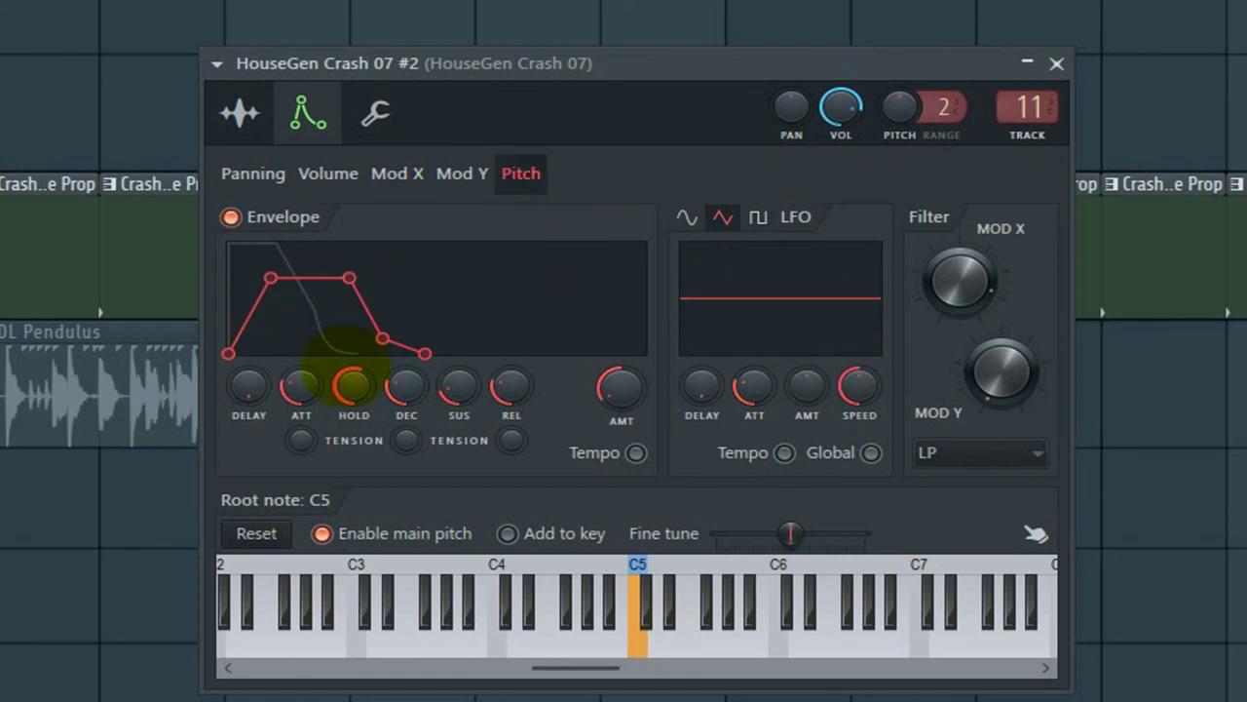
drag(301, 388, 301, 387)
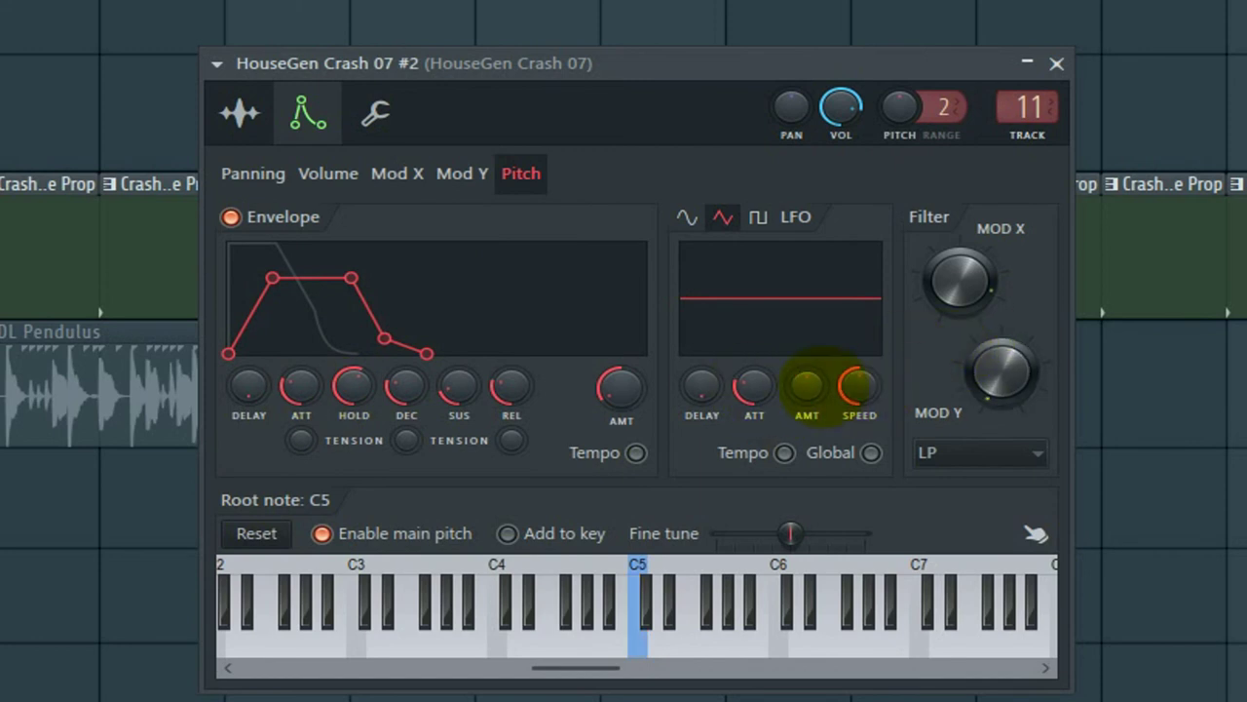
drag(807, 385, 807, 363)
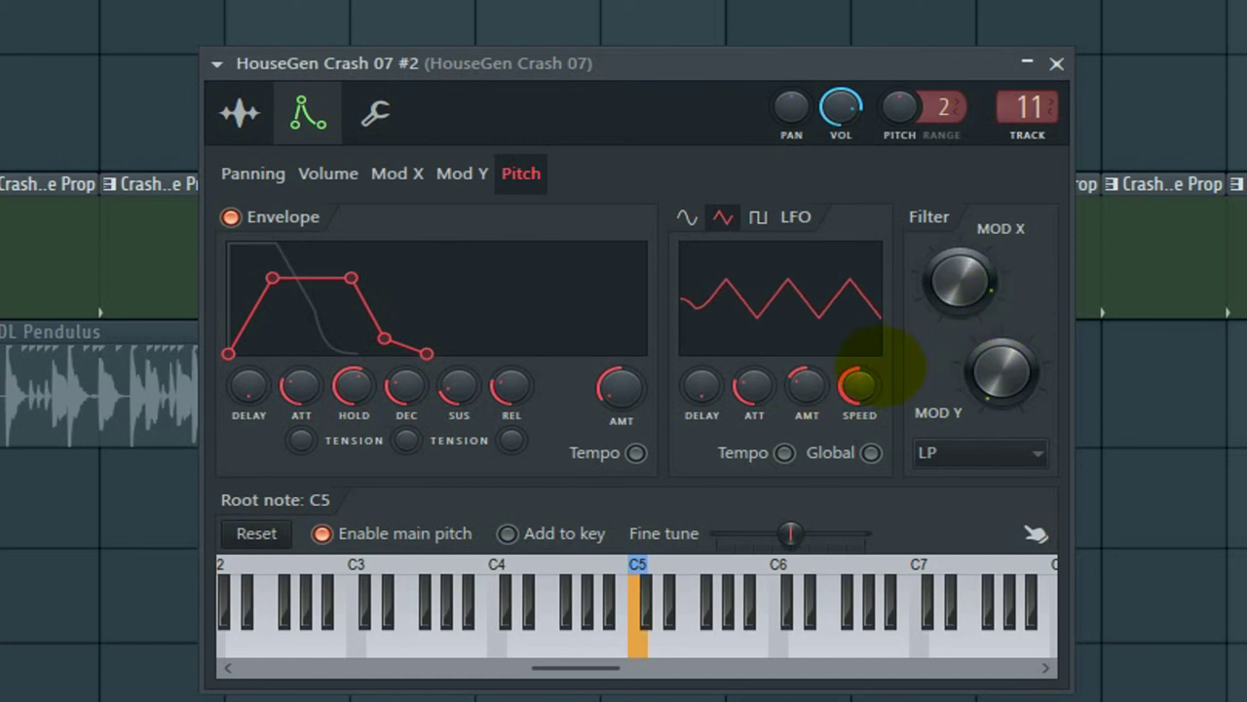
mouse_move(858, 386)
mouse_down()
mouse_move(858, 404)
mouse_move(863, 383)
mouse_move(863, 395)
mouse_move(850, 374)
mouse_up()
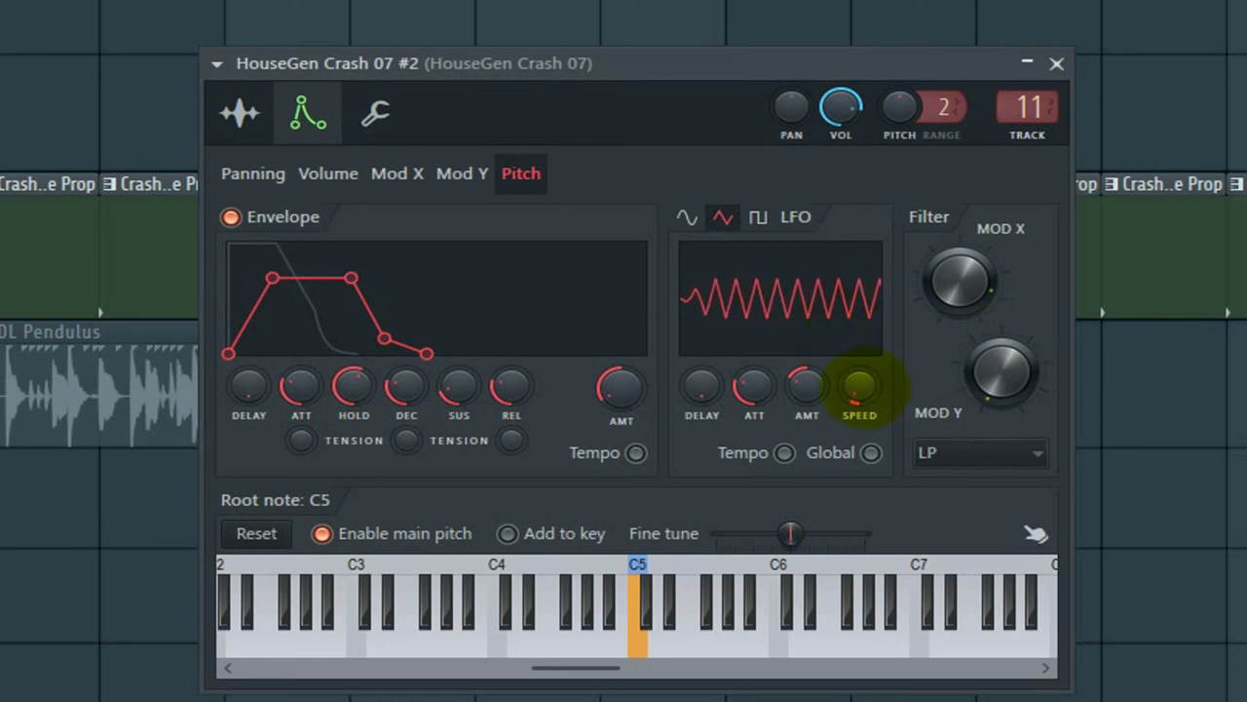
drag(951, 280, 951, 290)
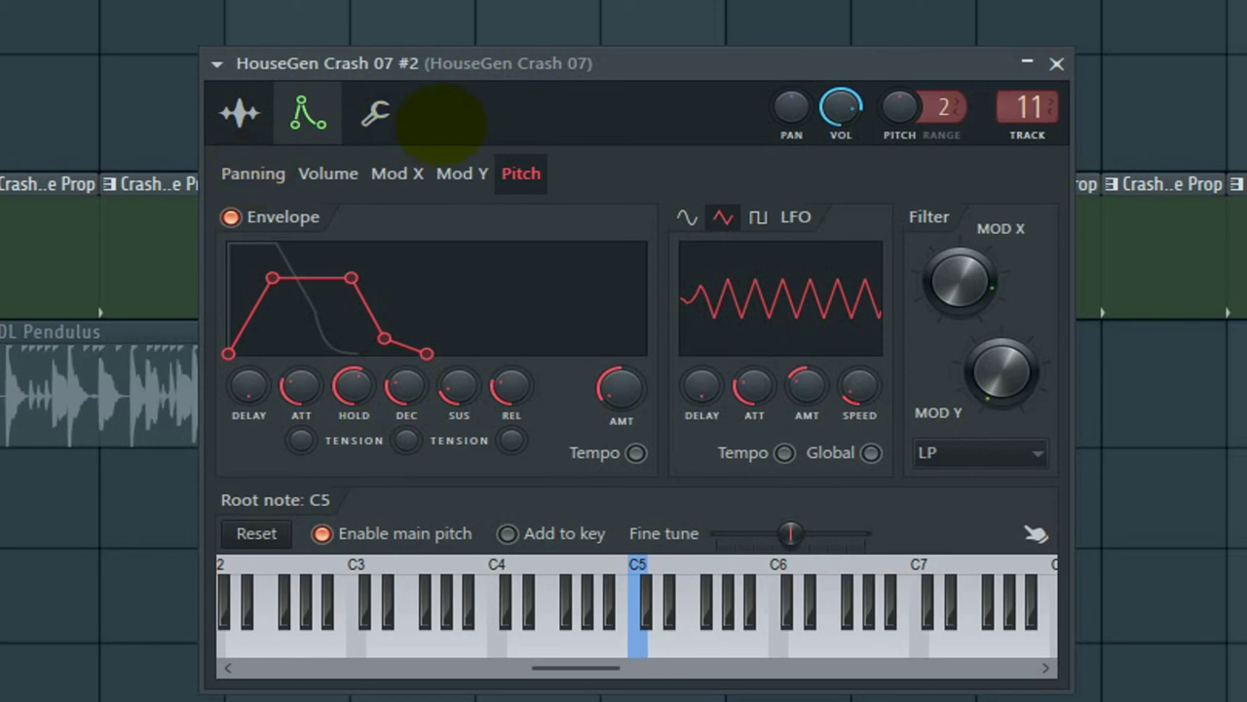
click(1056, 64)
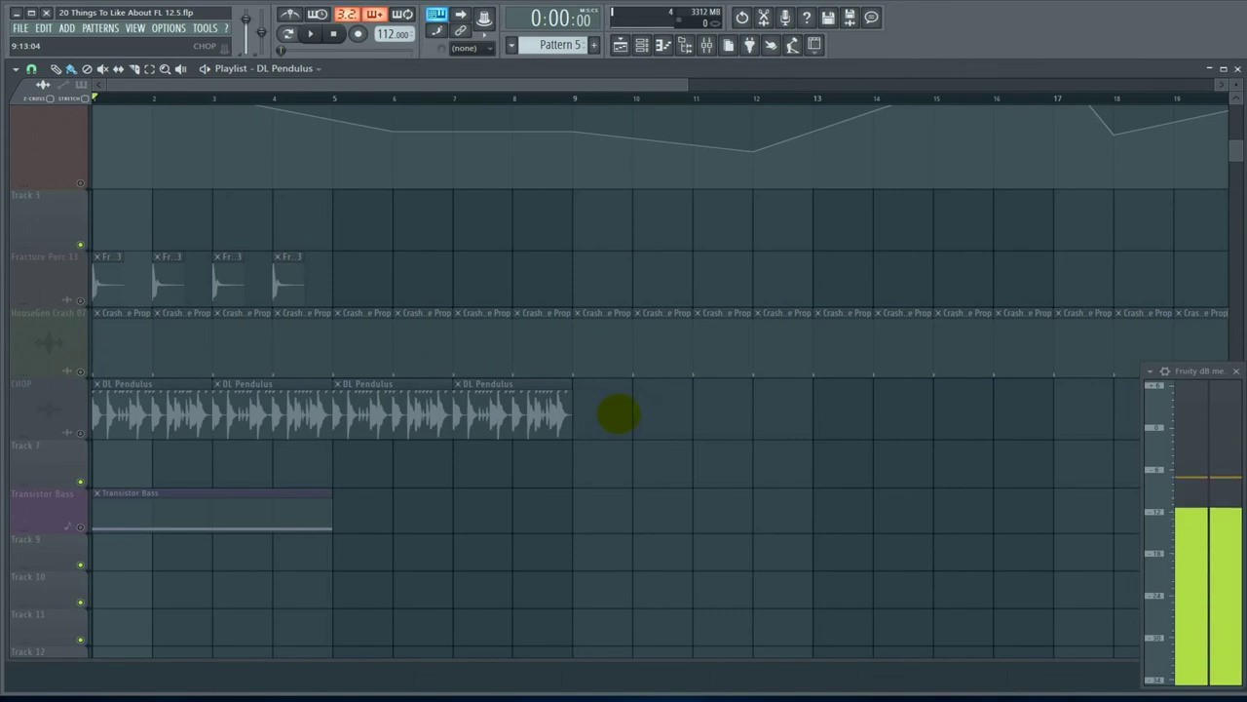
Unmute the CHOP track in the playlist and make it taller
scroll(619, 414, down, 2)
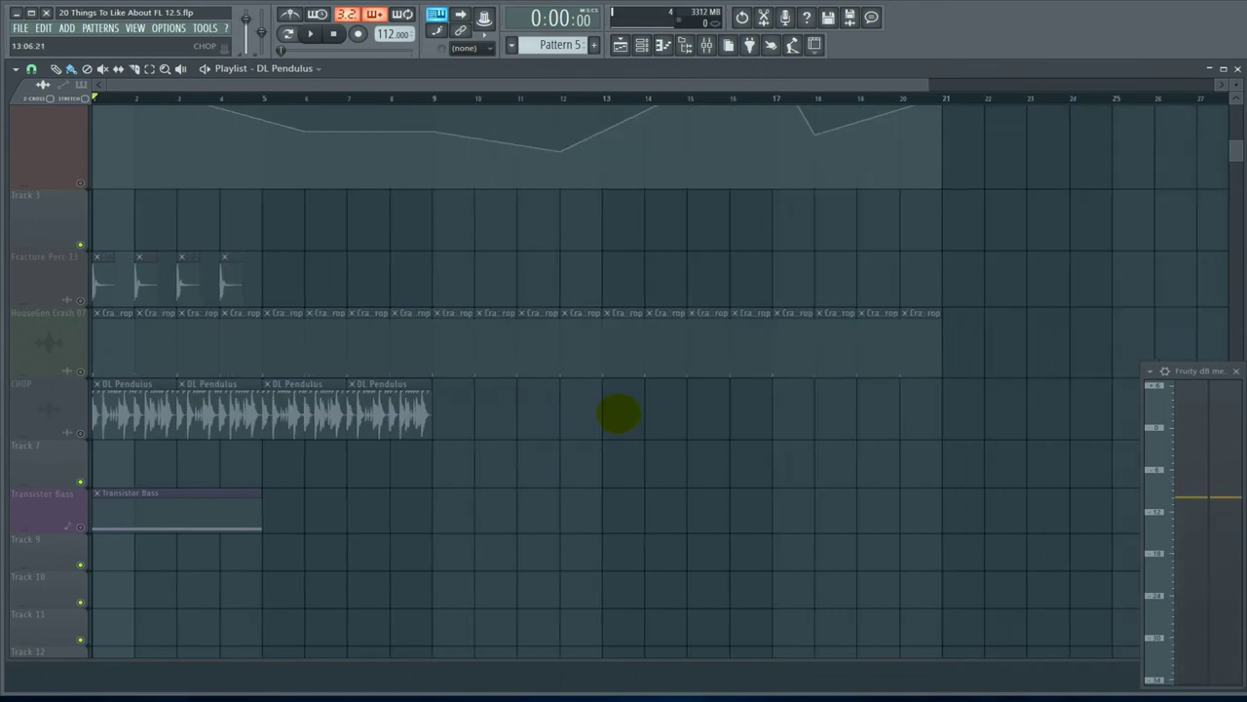
scroll(515, 407, down, 1)
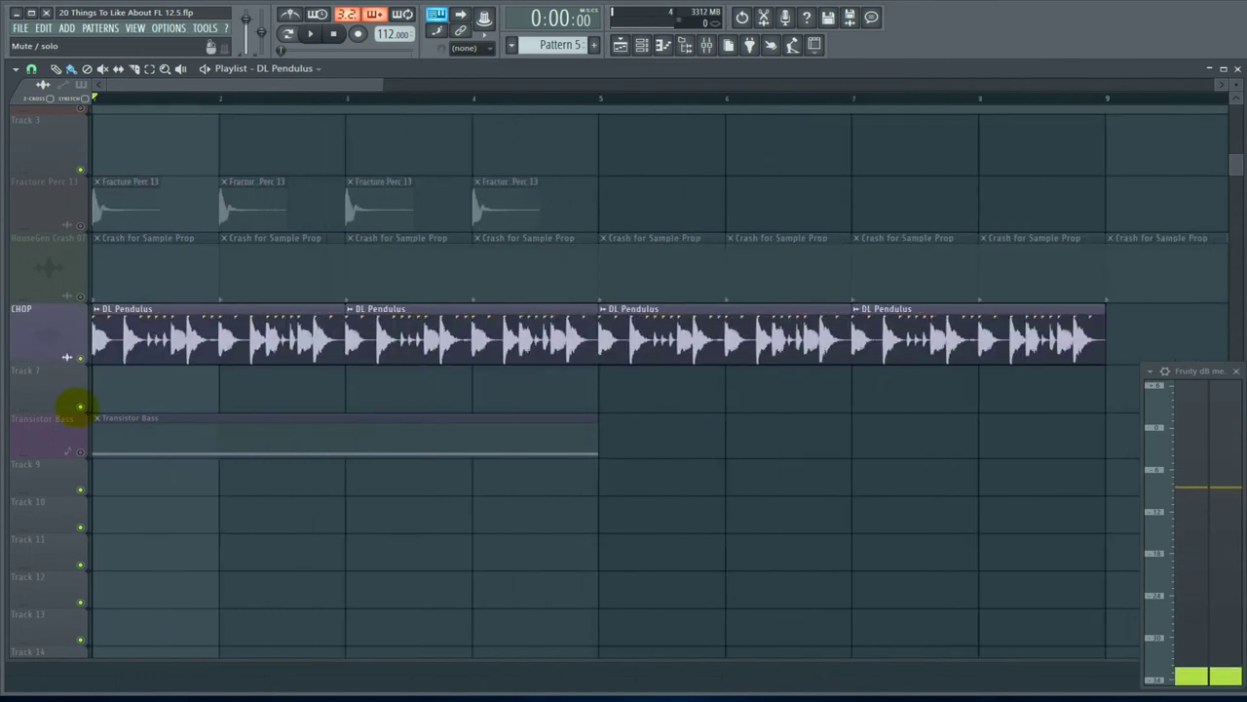
drag(48, 364, 47, 395)
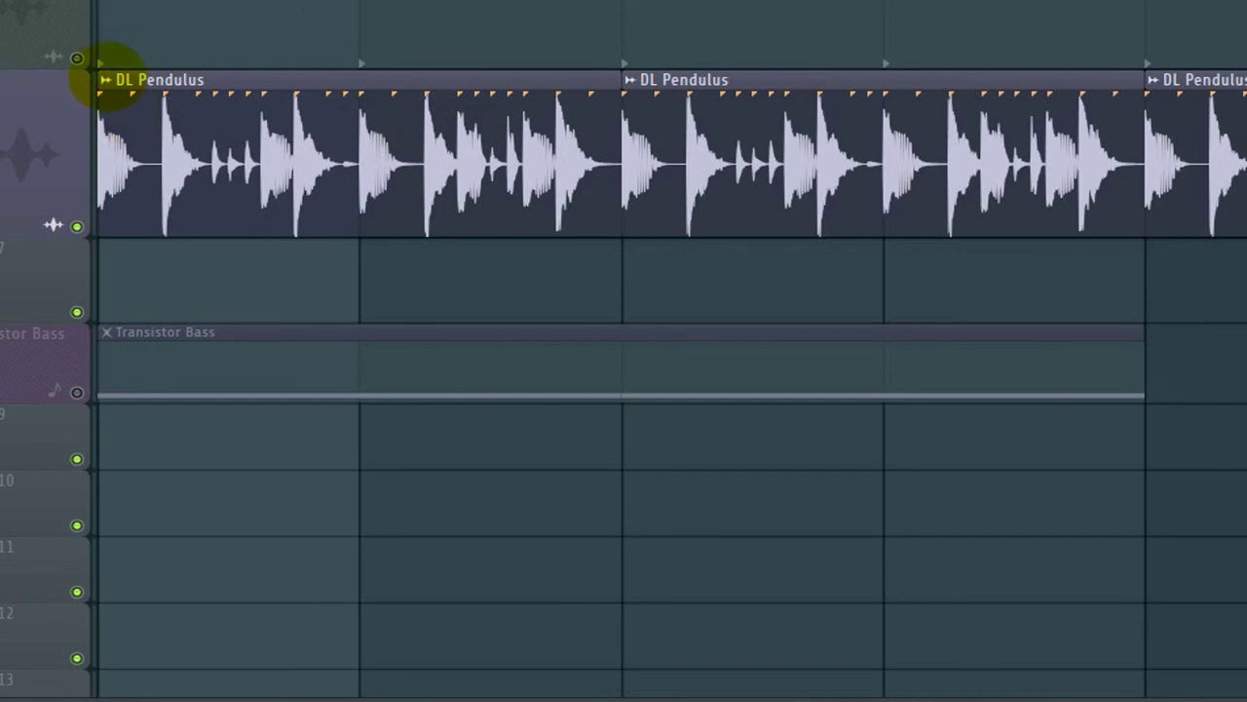
Try the Stutter 1 chop on the first DL Pendulus clip
click(105, 78)
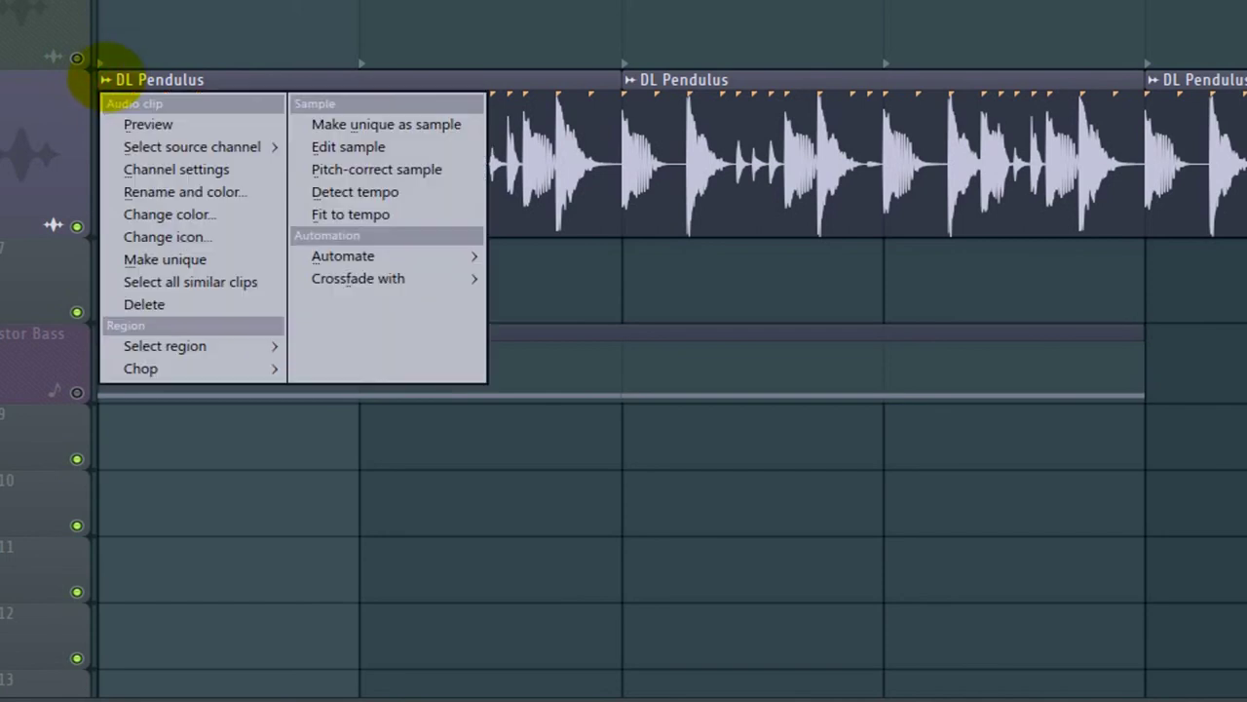
mouse_move(144, 369)
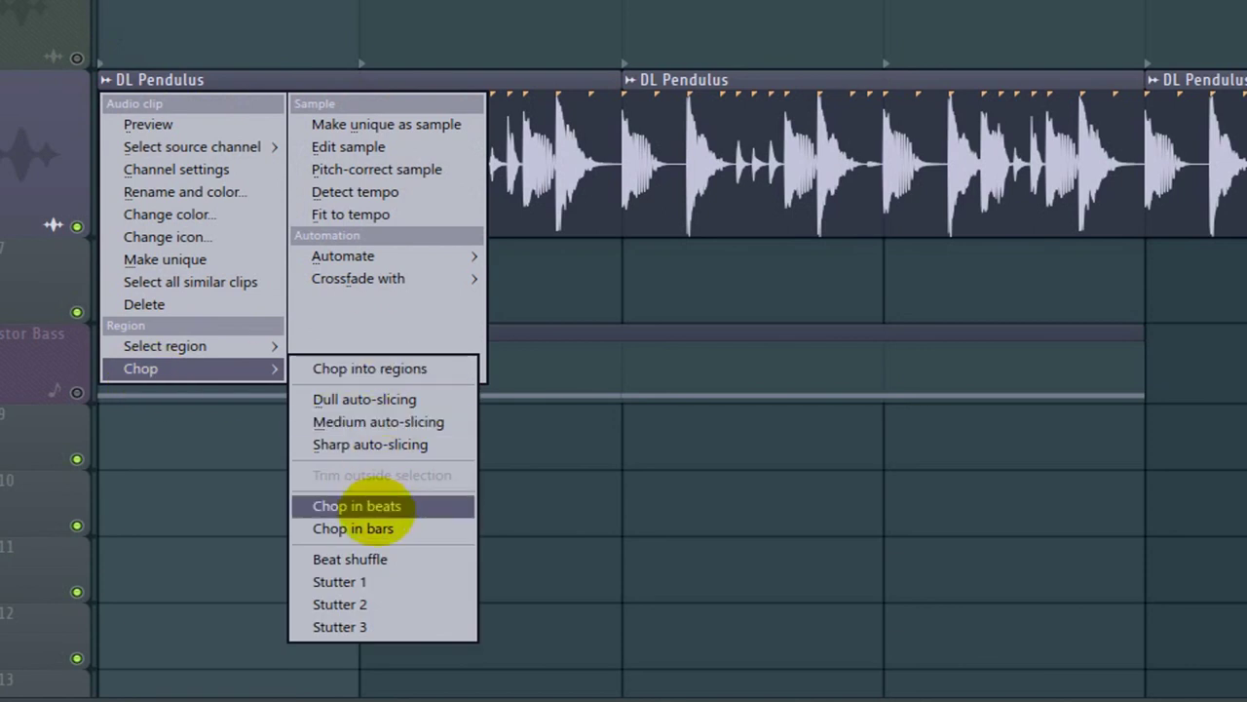
click(388, 582)
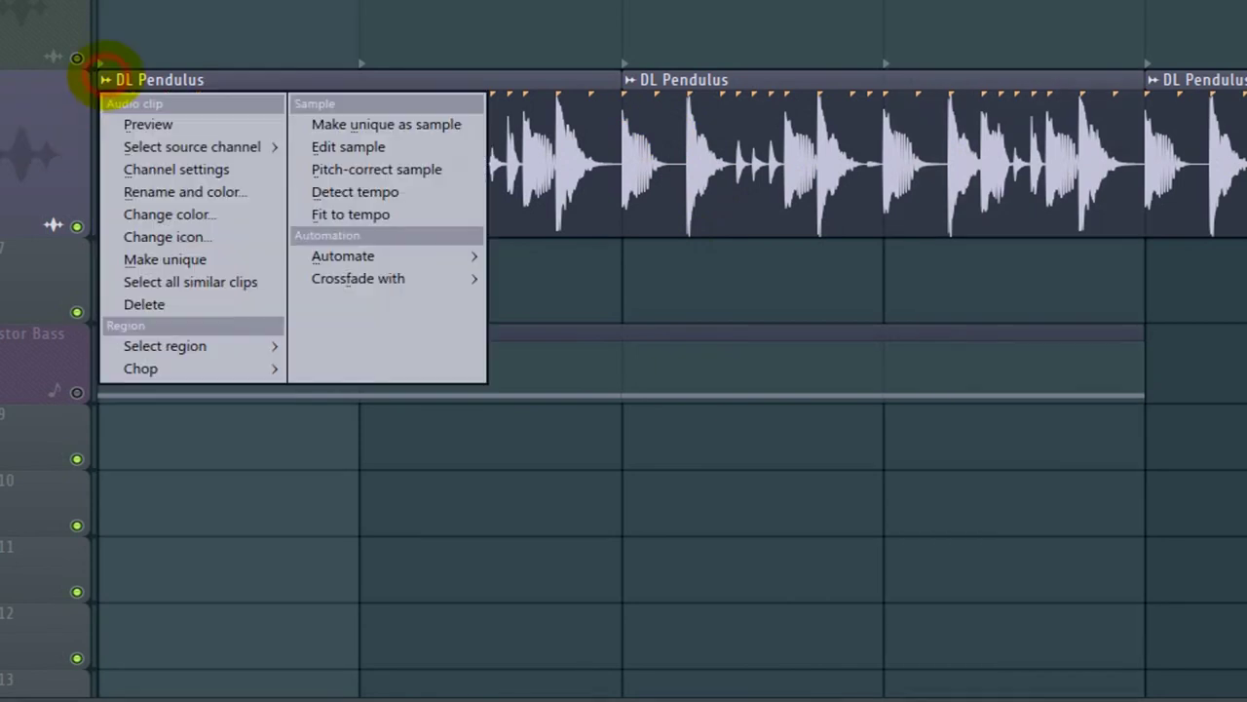
Apply a stutter chop to the first and second DL Pendulus clips on the CHOP track
mouse_move(171, 374)
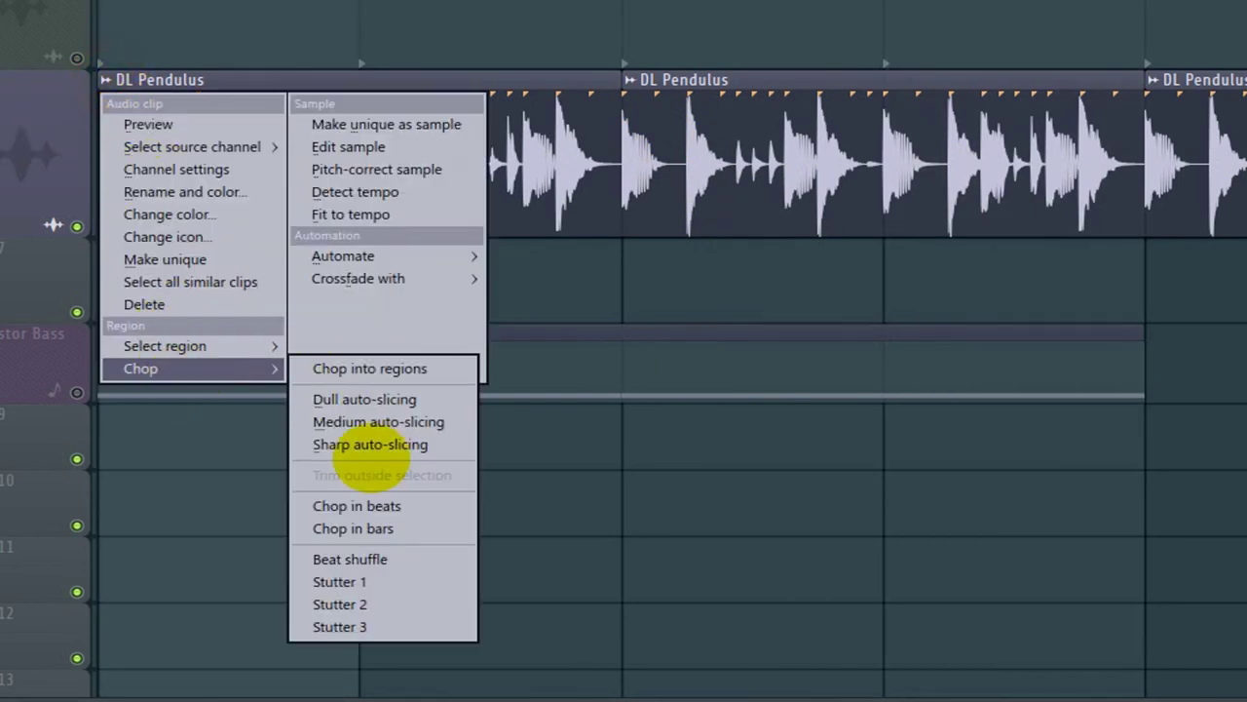
click(395, 602)
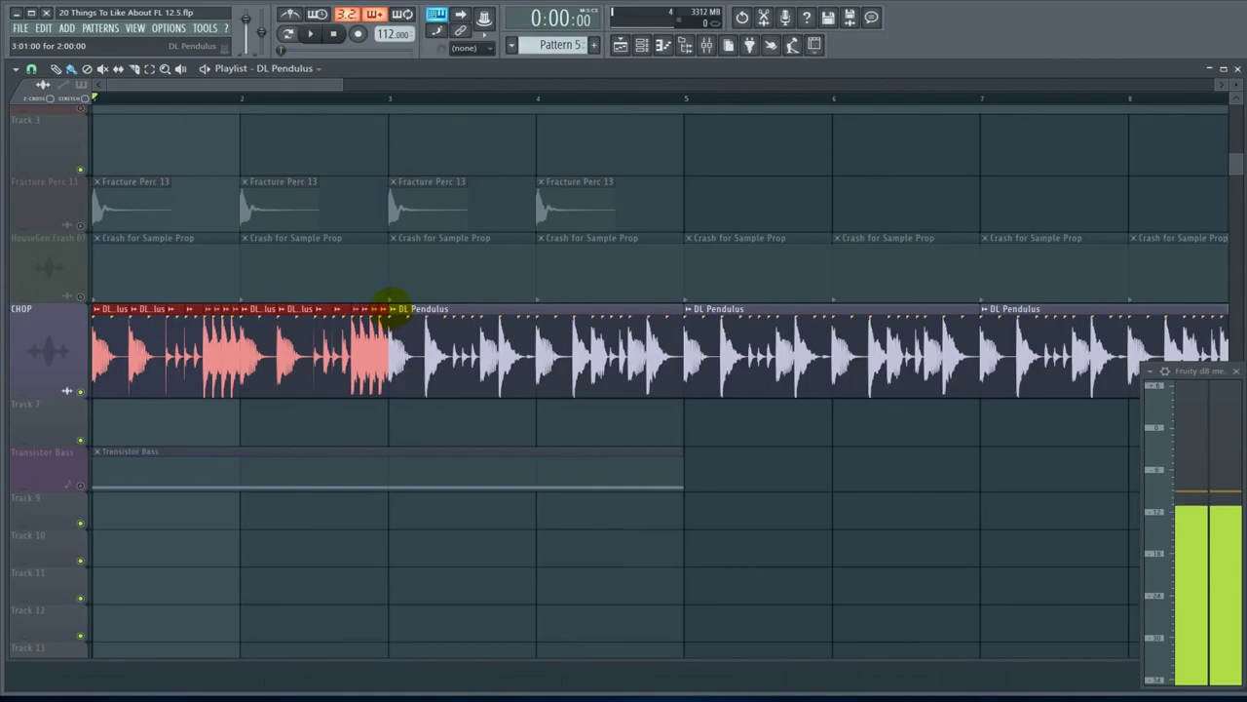
right_click(624, 72)
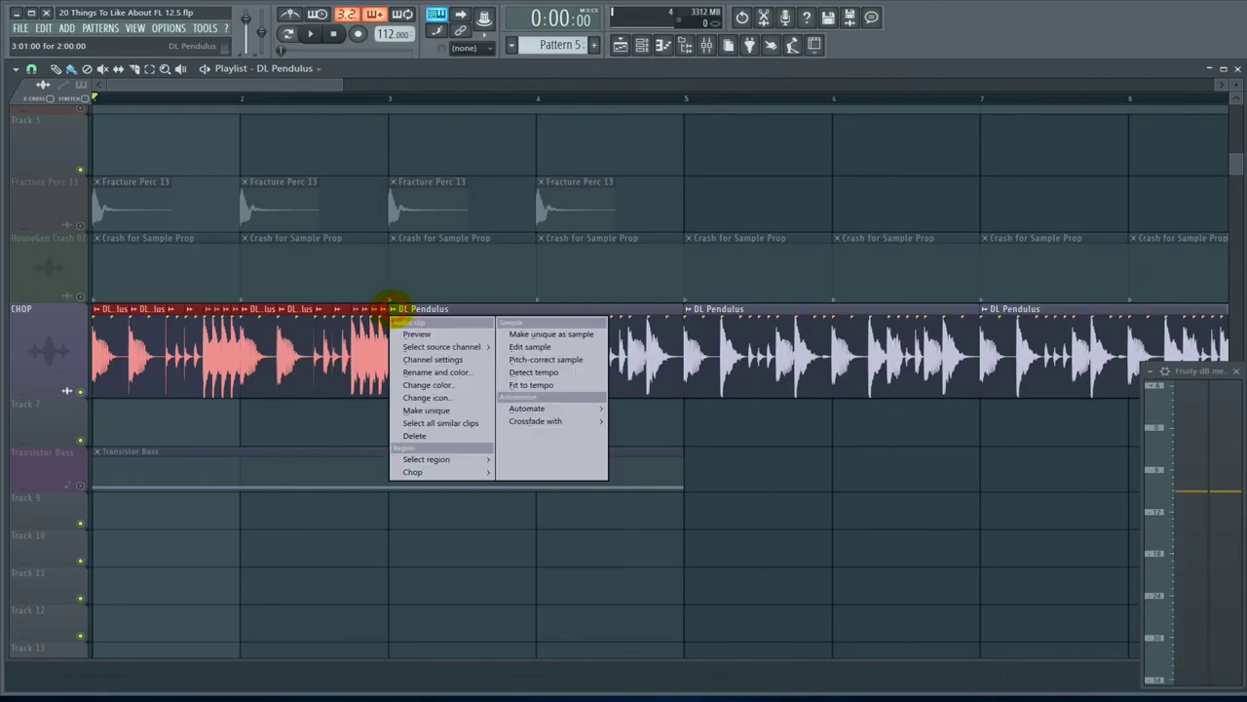
mouse_move(414, 472)
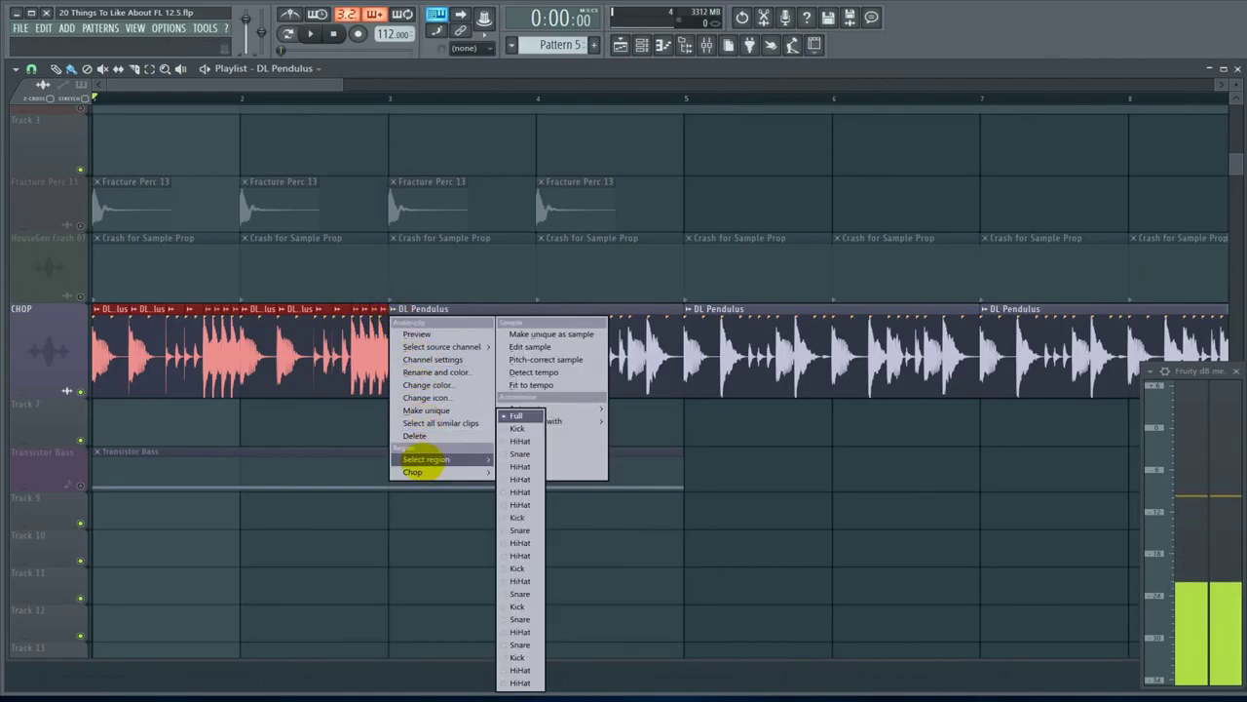
click(561, 592)
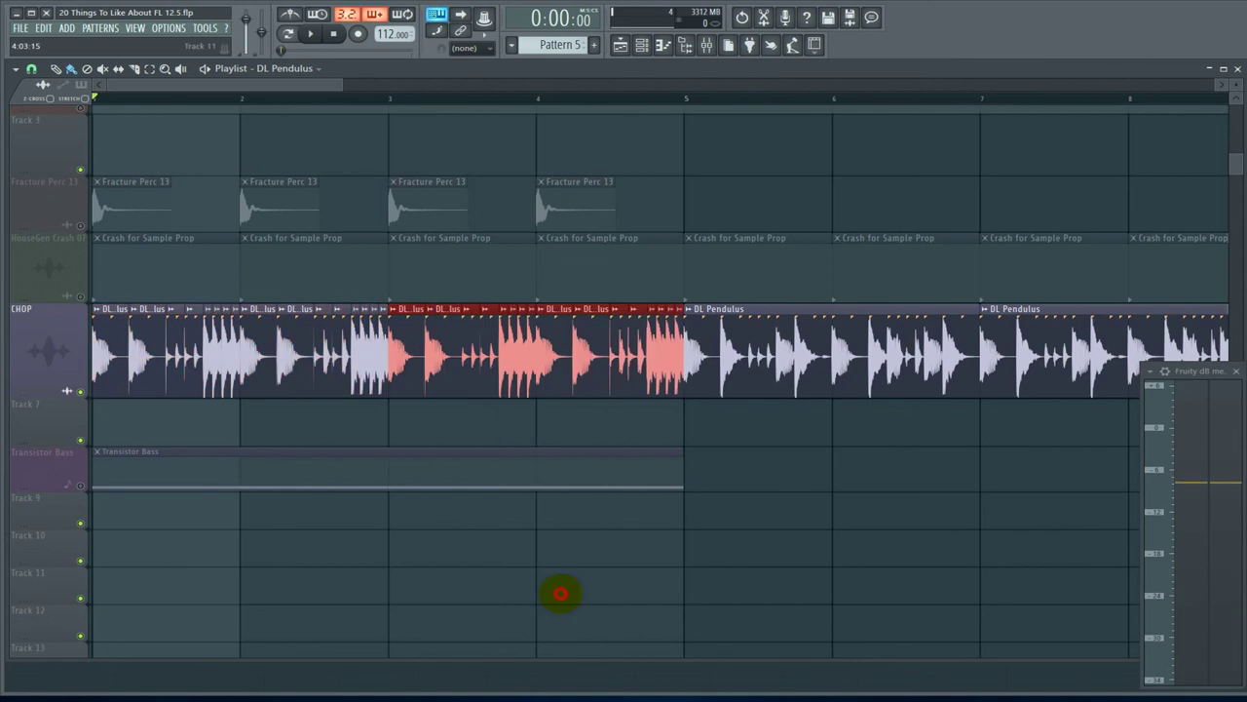
Play the second chopped DL Pendulus section from bar 3 and stop the playback
click(398, 98)
key(space)
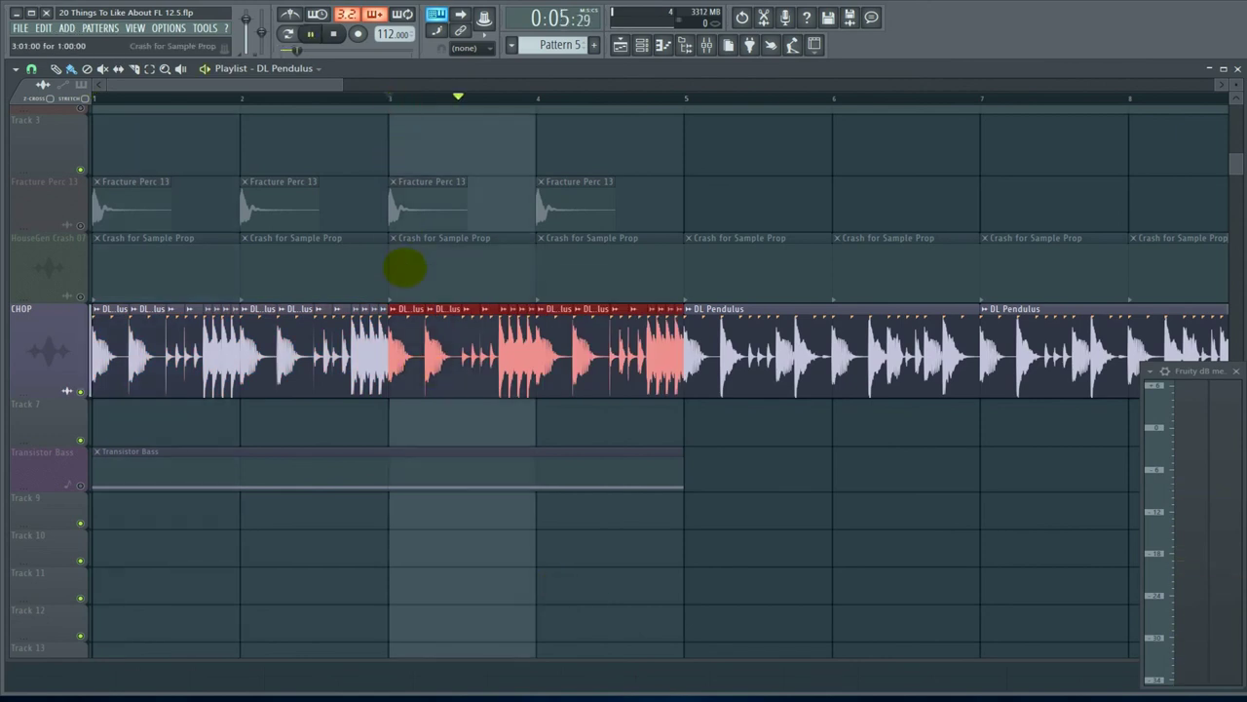
key(shift+Right)
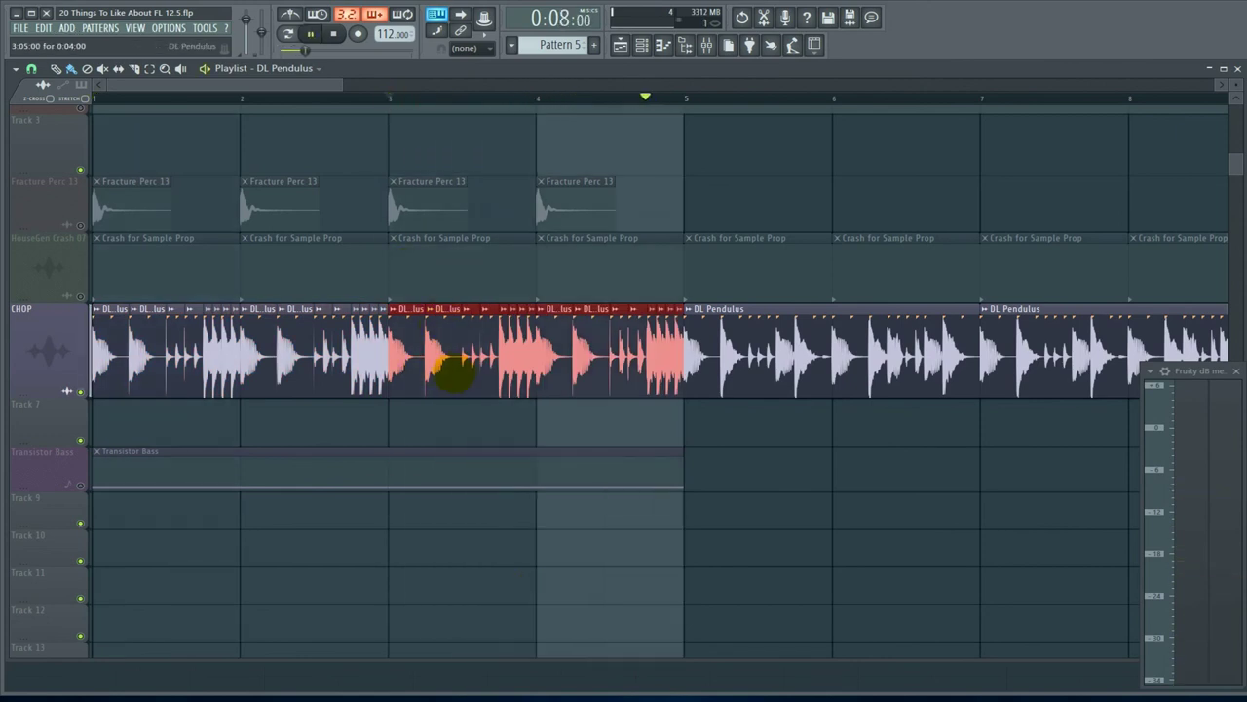
key(space)
Mute the two middle slices of the four-slice stutter at the end of bar 4 on the CHOP track
key(Page_Up)
key(Page_Up)
key(Page_Up)
key(Page_Up)
key(Page_Up)
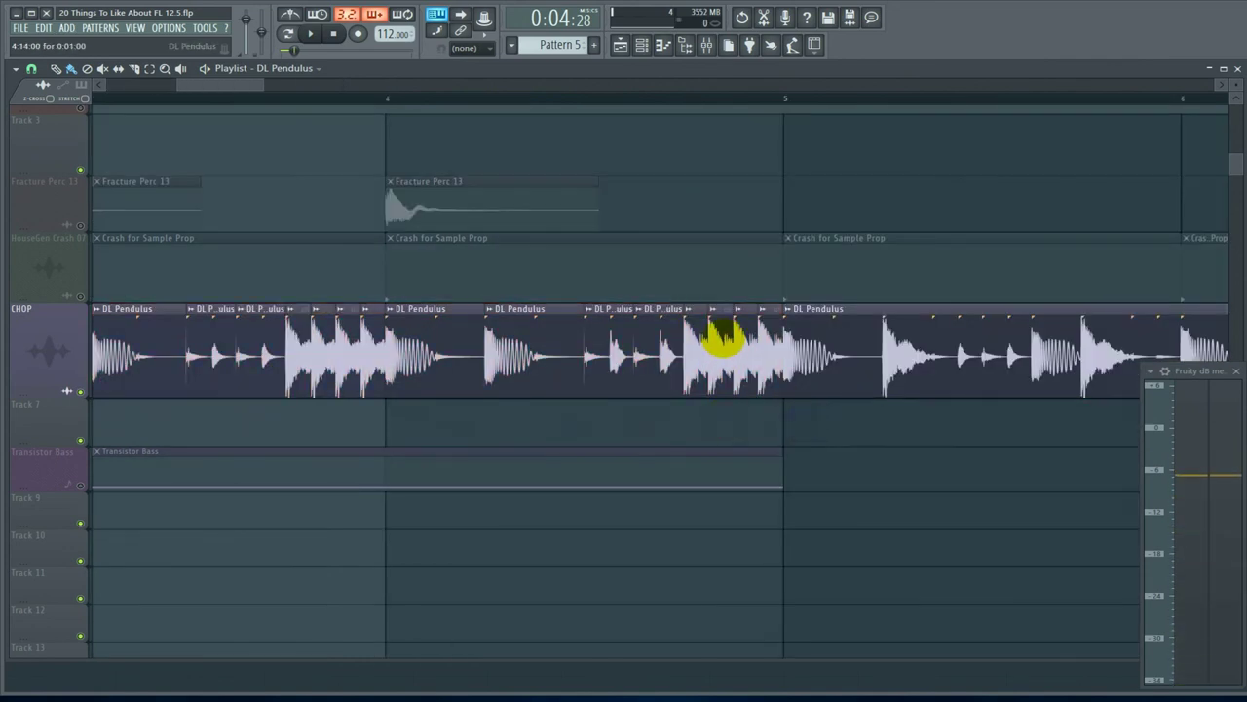
mouse_move(743, 326)
mouse_down()
mouse_move(746, 421)
mouse_move(745, 325)
mouse_move(688, 338)
mouse_move(694, 425)
mouse_move(694, 342)
mouse_move(733, 346)
mouse_up()
click(719, 340)
Play the CHOP track from bar 3 through the muted slices, and stop the playback
key(space)
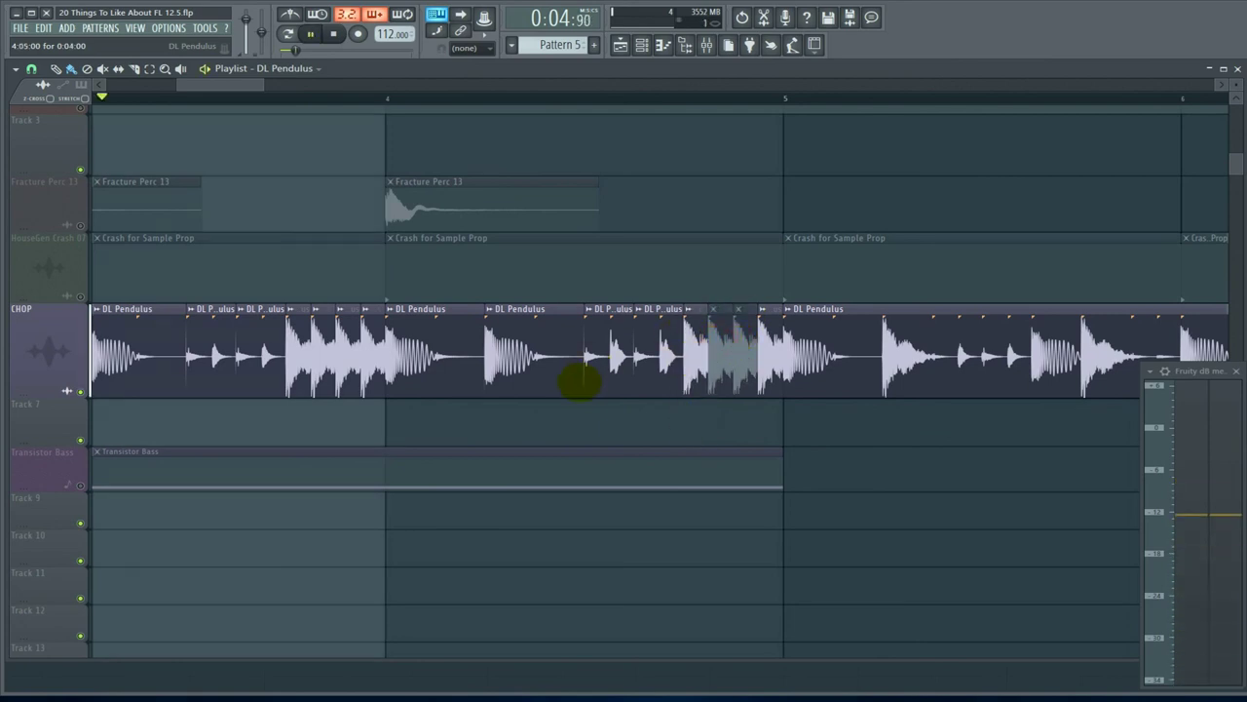
scroll(581, 384, down, 3)
scroll(624, 414, up, 3)
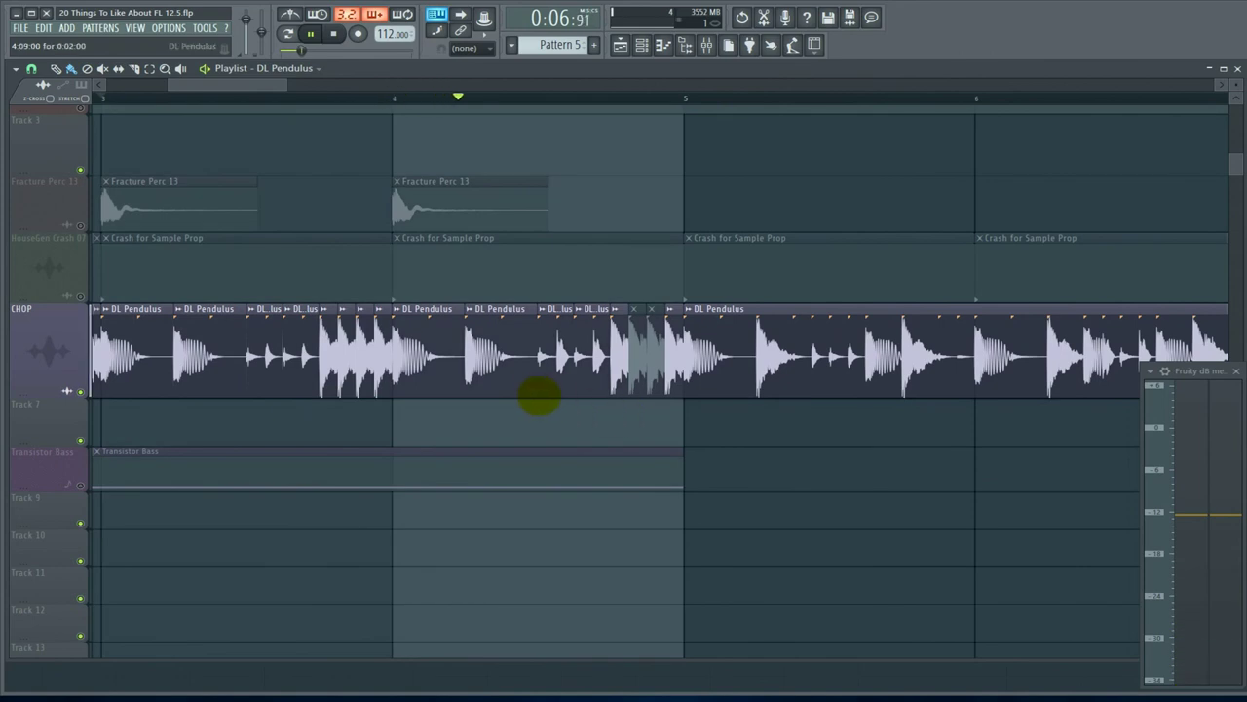
scroll(587, 411, down, 2)
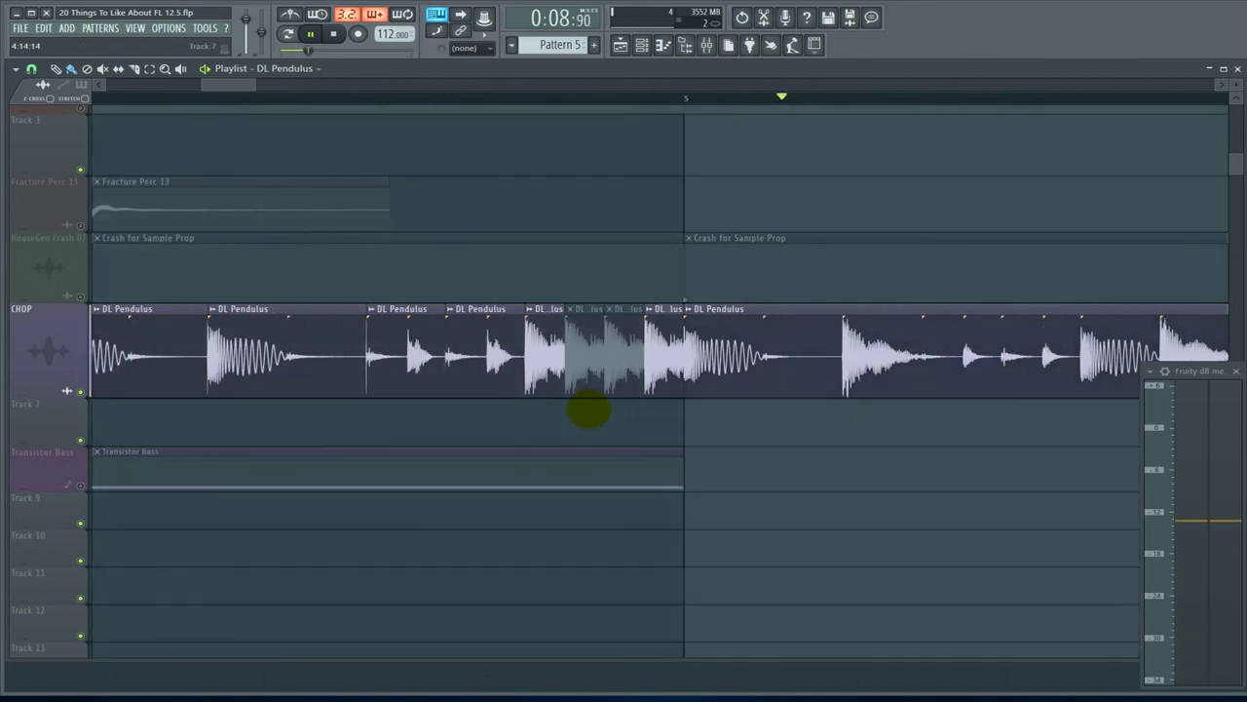
scroll(590, 410, down, 2)
key(space)
scroll(520, 426, up, 4)
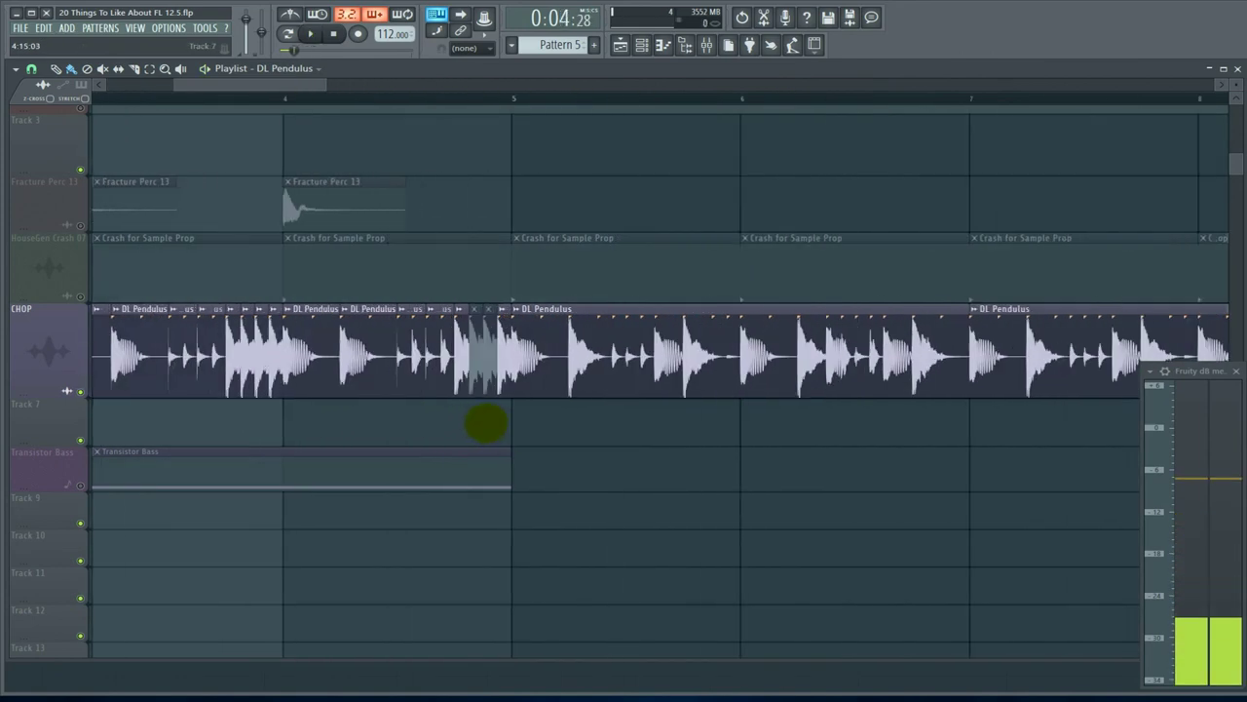
scroll(447, 424, down, 4)
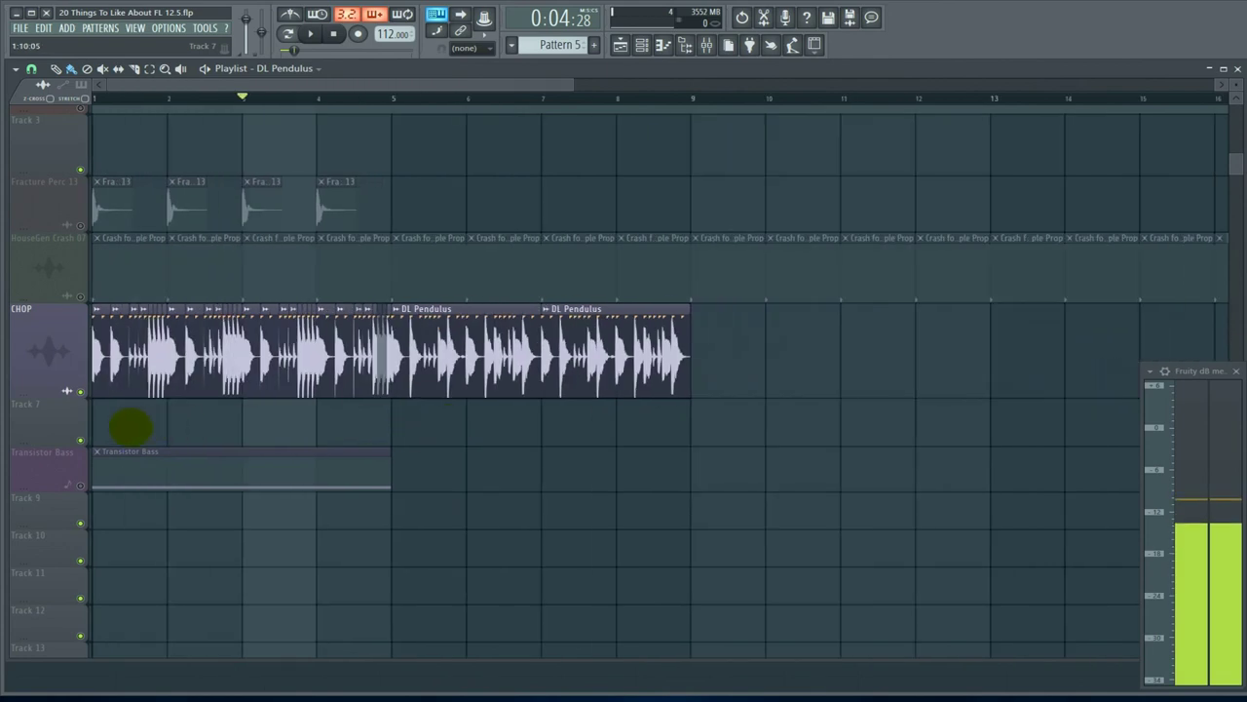
scroll(130, 426, up, 3)
scroll(403, 412, up, 1)
scroll(370, 417, down, 2)
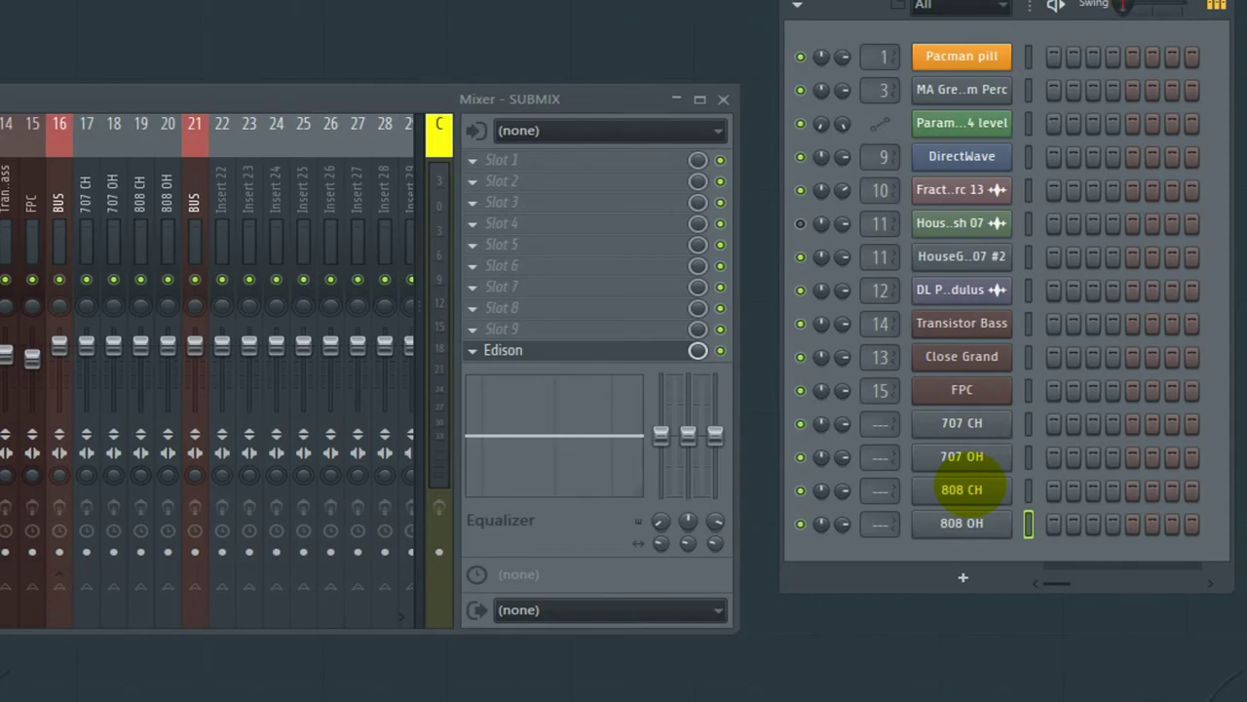
Check the mixer track assignment in the channel settings of 707 CH, 707 OH, 808 CH and 808 OH, and close the settings
key(ctrl+l)
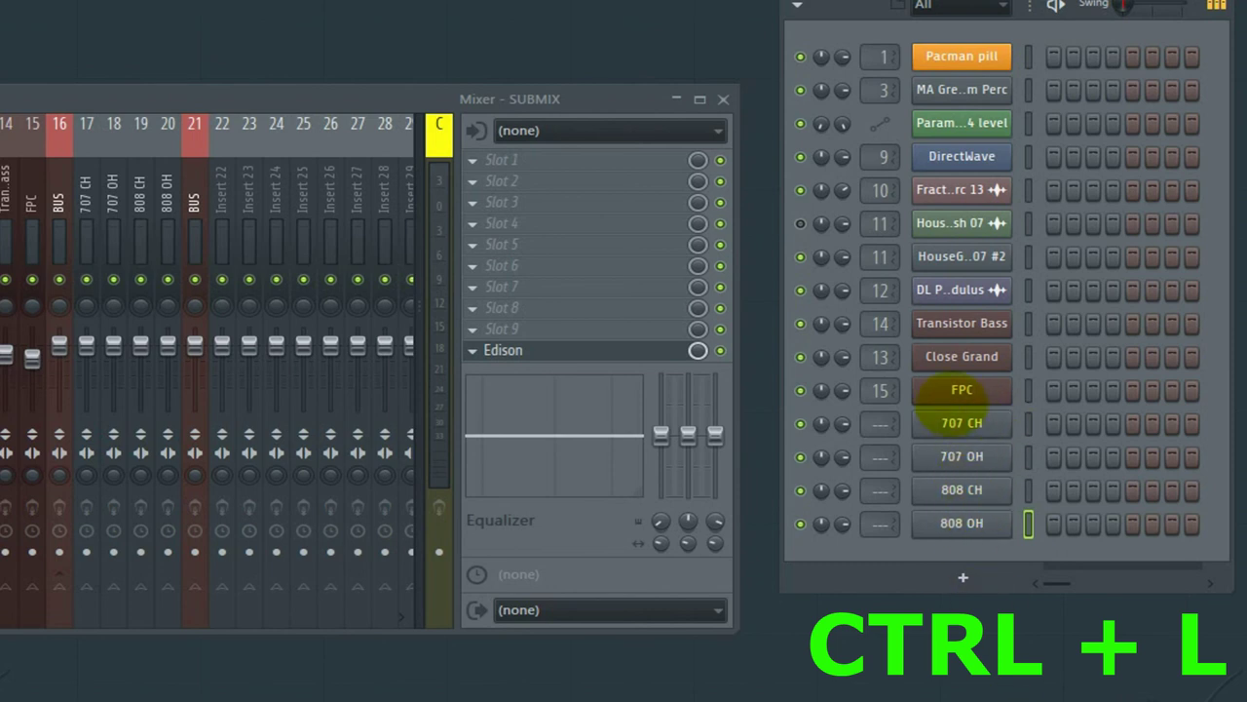
click(960, 423)
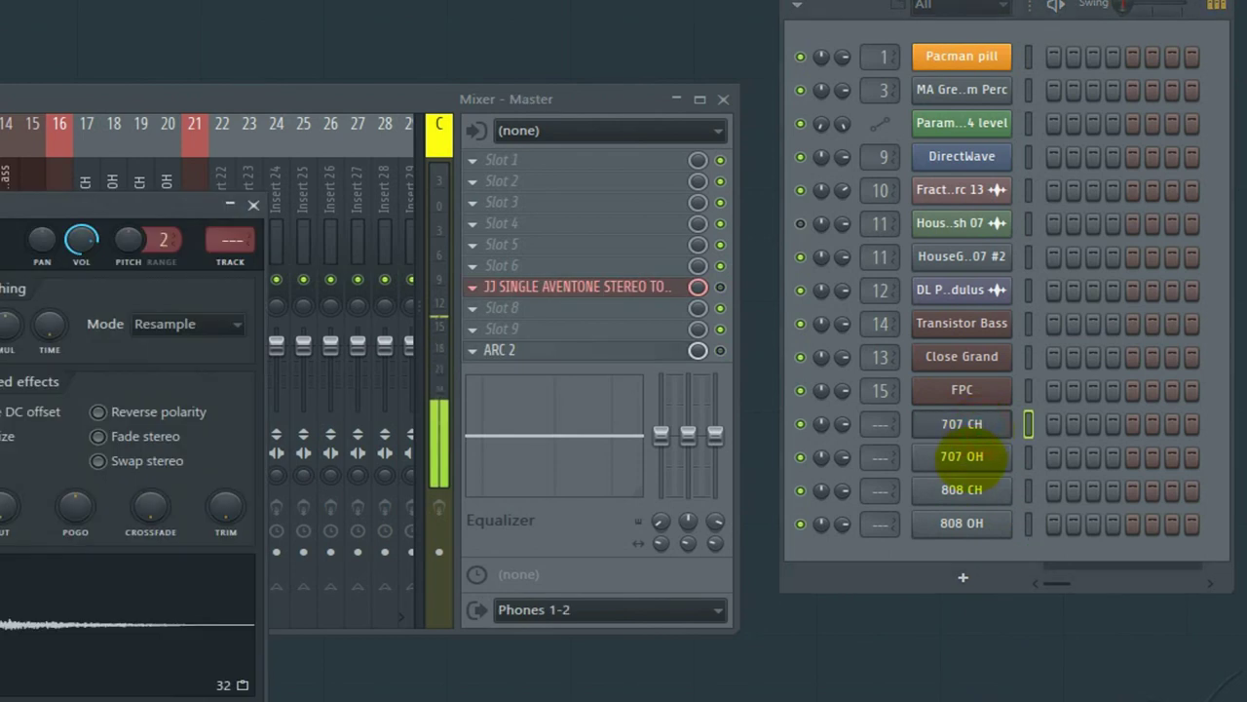
click(962, 456)
click(962, 489)
click(961, 523)
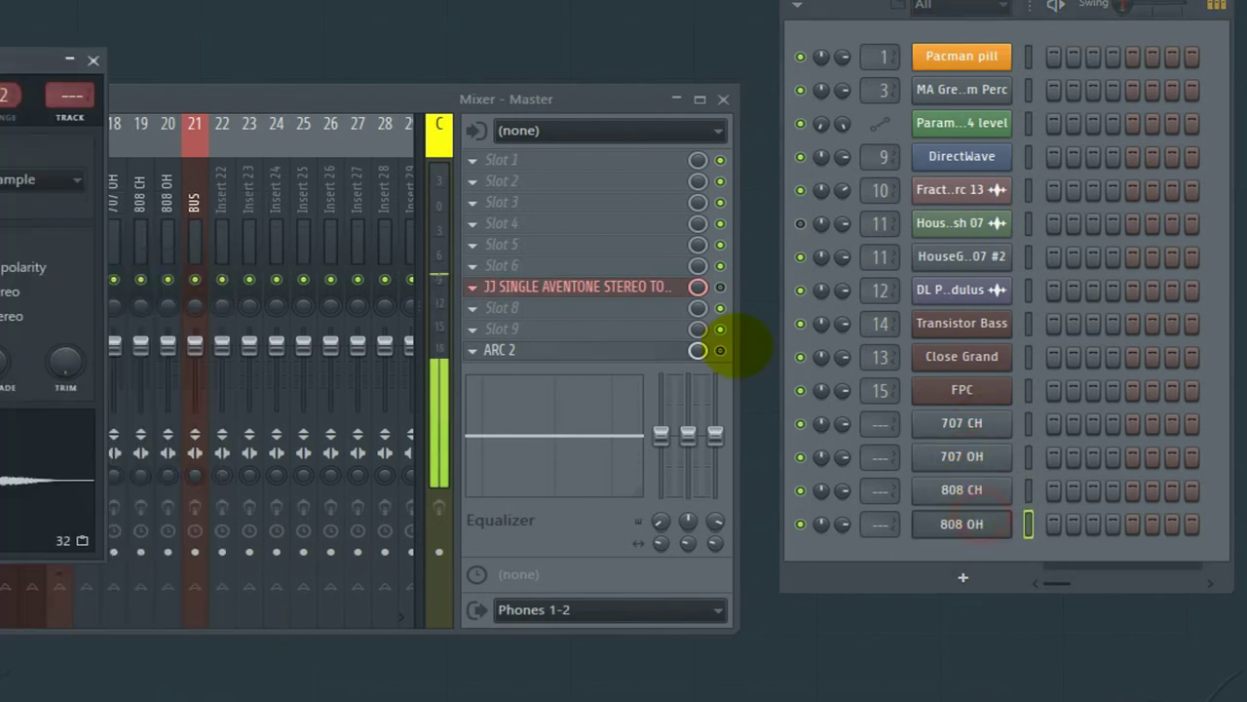
click(93, 61)
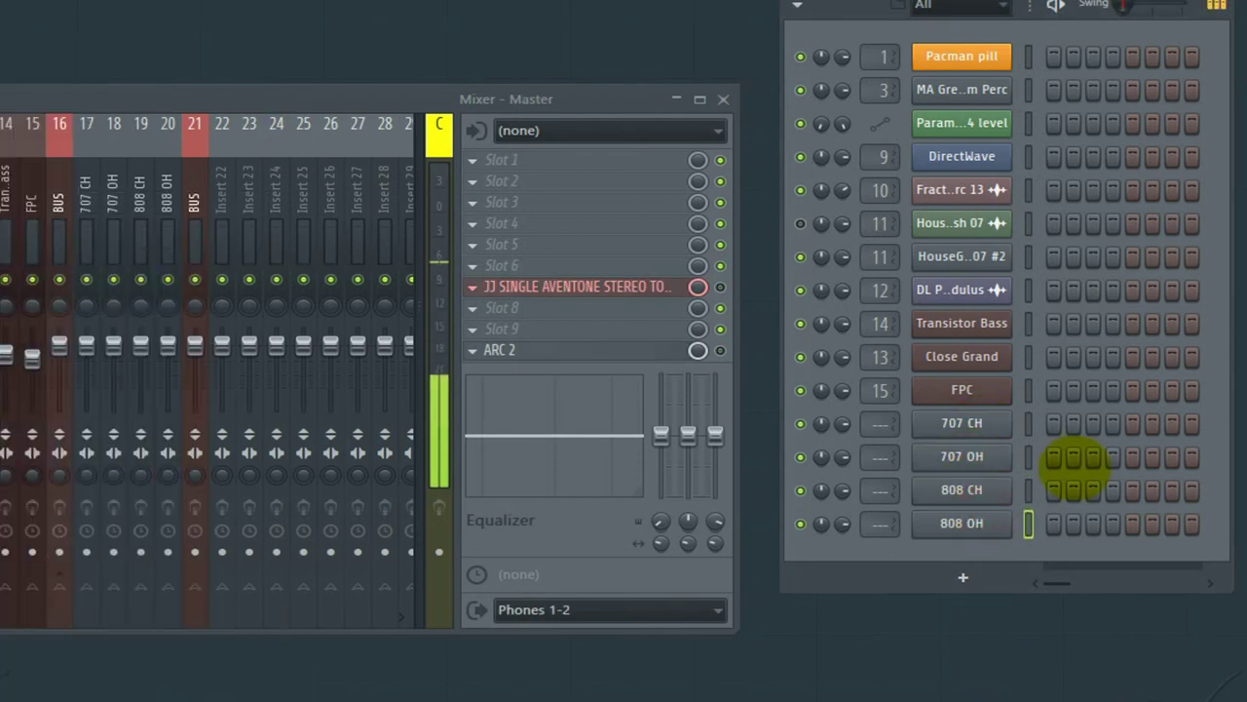
click(962, 423)
click(962, 456)
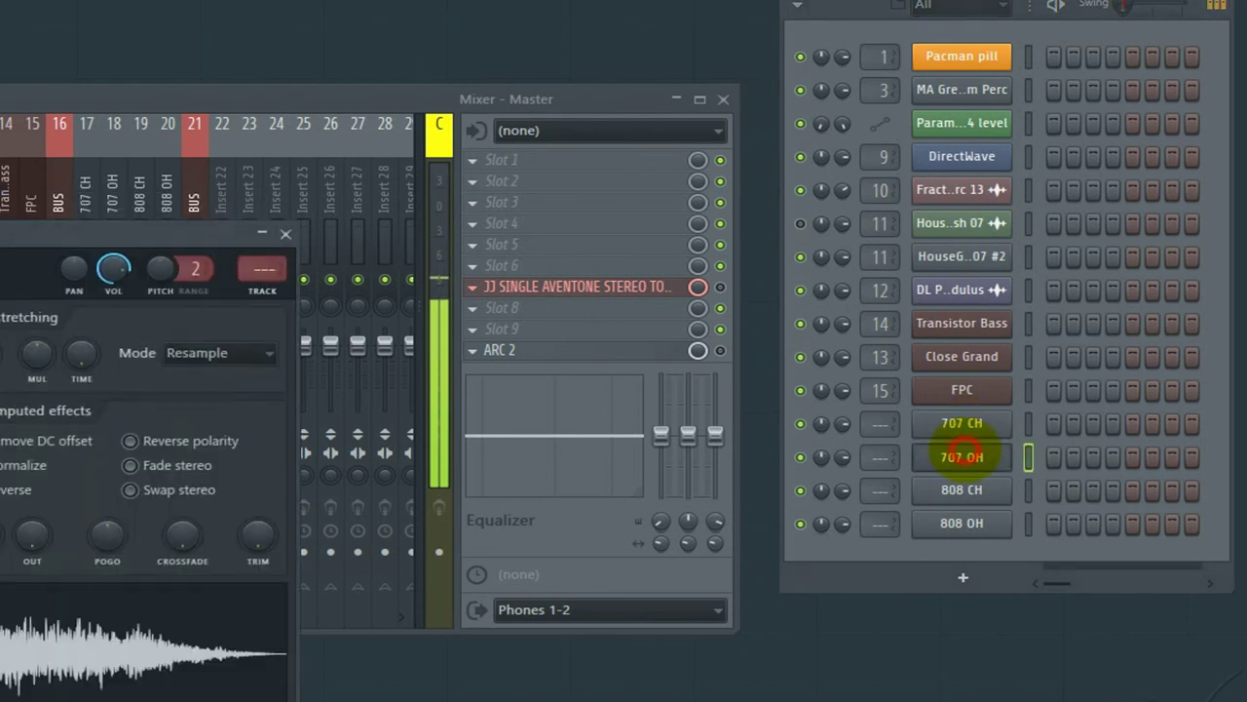
click(962, 490)
click(317, 262)
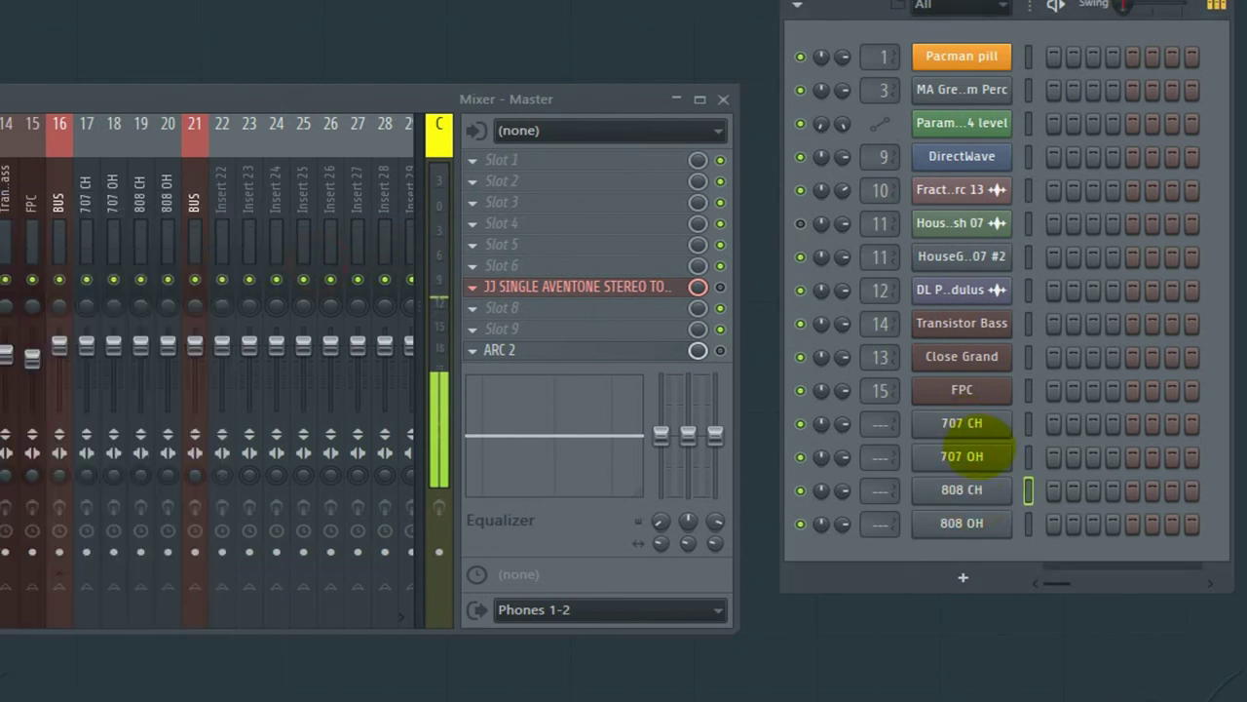
Select the 707 CH, 707 OH, 808 CH and 808 OH channels and link them to free mixer tracks 22 to 25
click(1030, 523)
drag(1030, 523, 1028, 436)
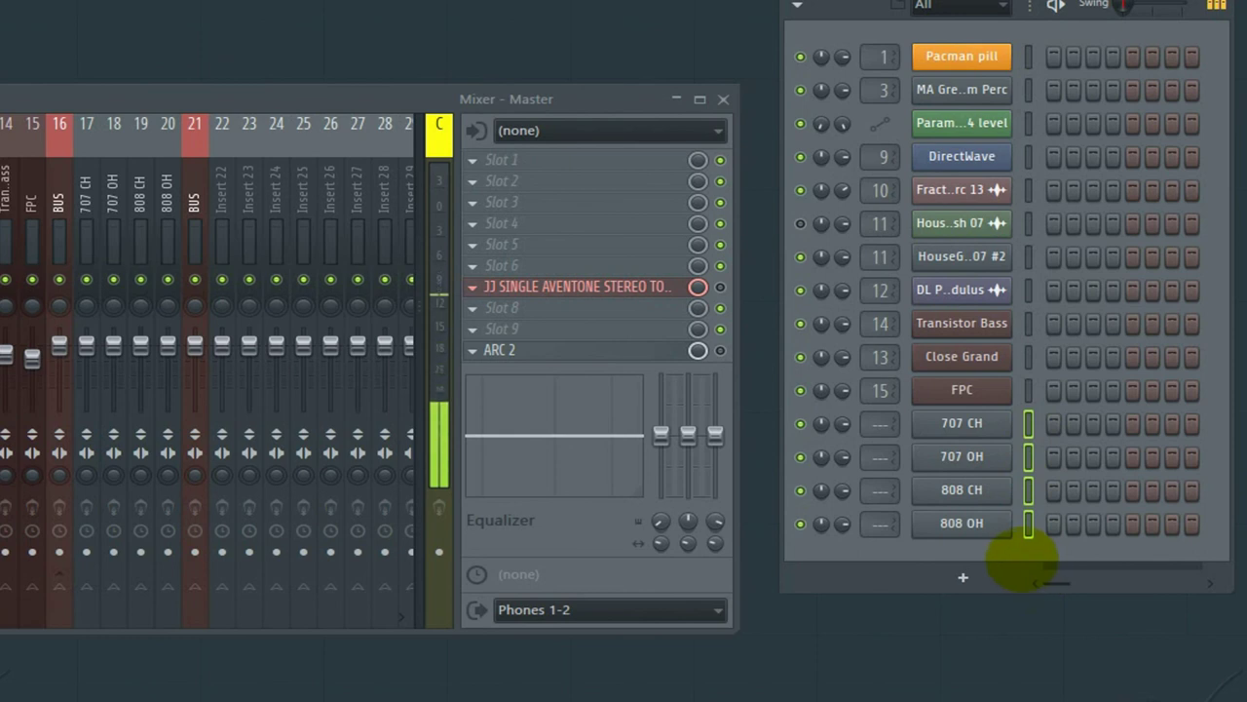
key(ctrl+l)
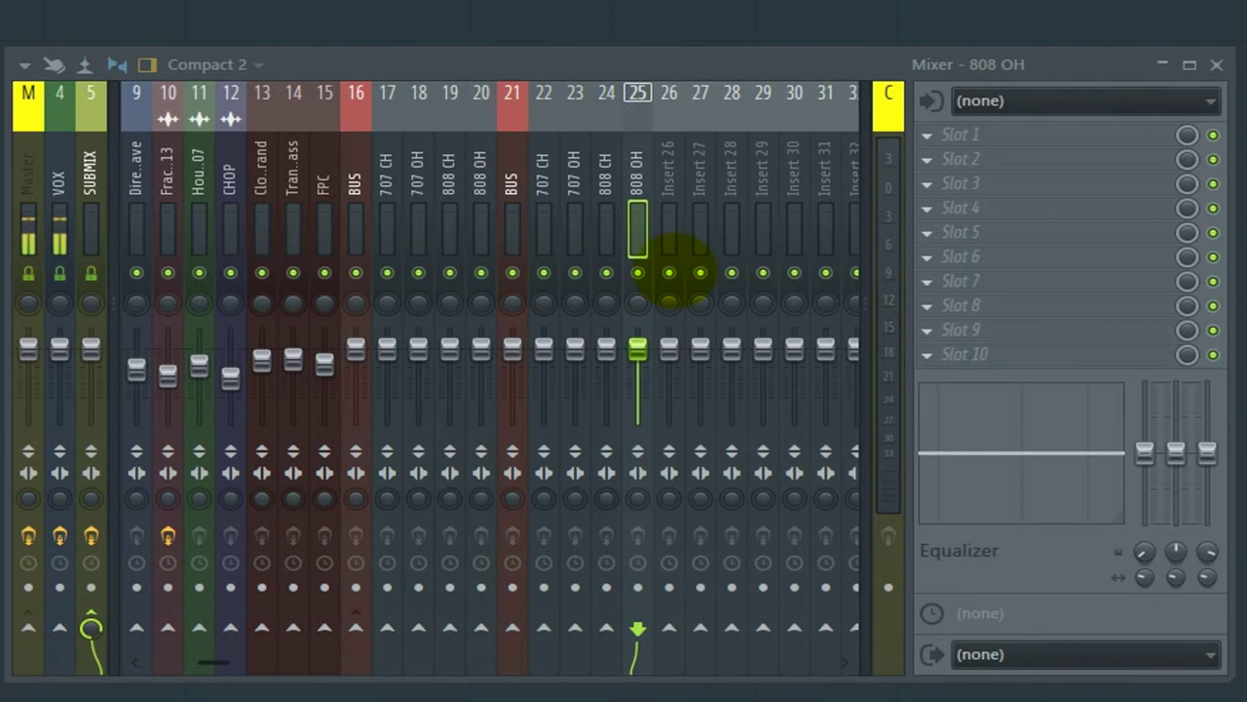
Lock the Insert 26 mixer track against being muted
click(674, 155)
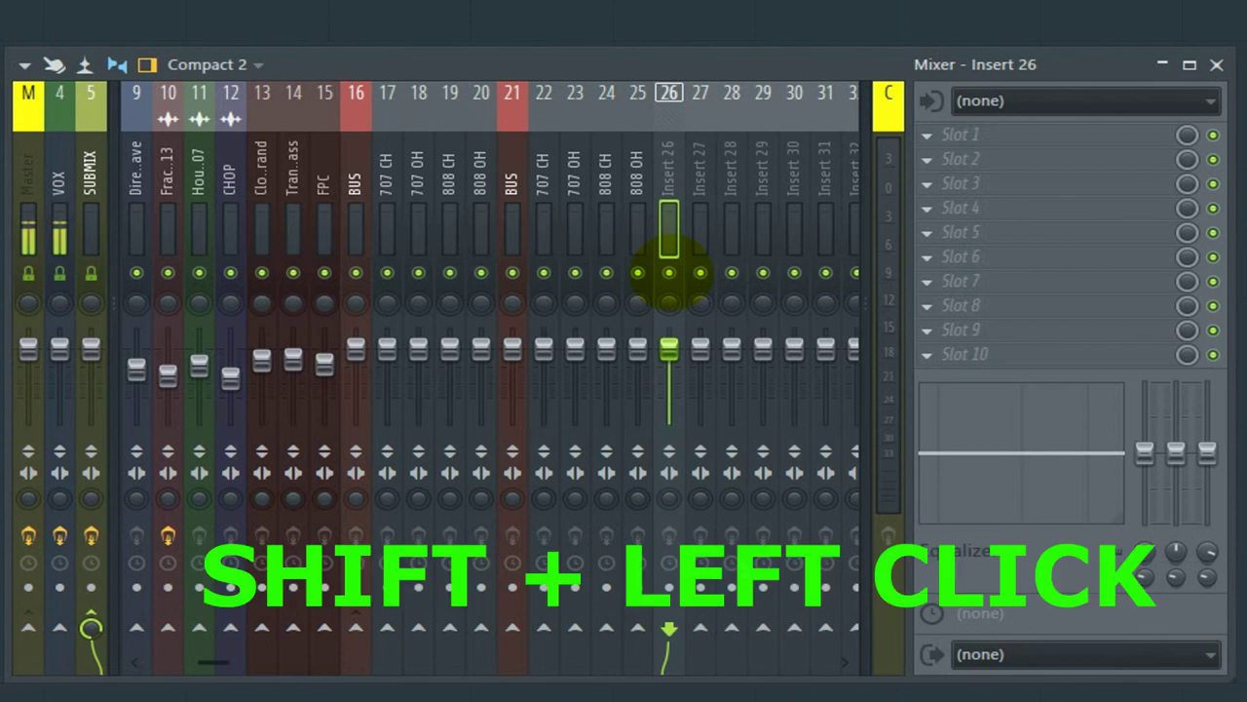
shift+click(669, 273)
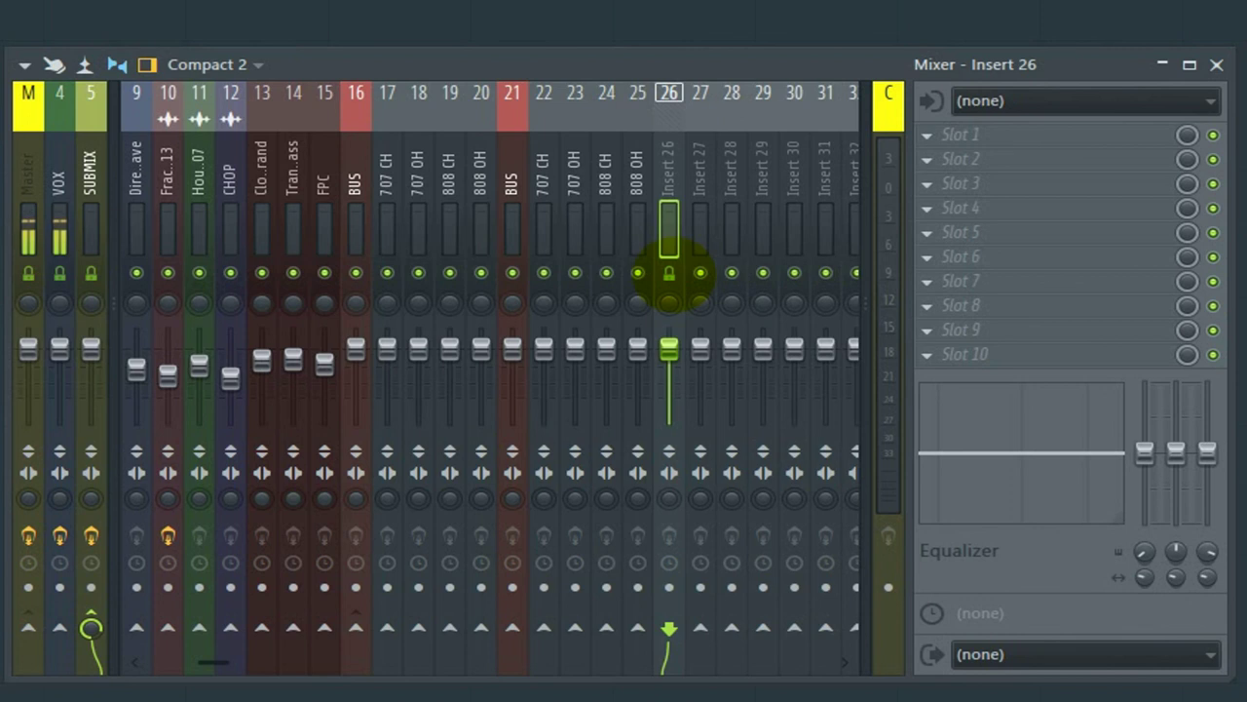
Select the adjacent mixer tracks Insert 28 to Insert 34 and move their volume faders together, returning them to their starting level
scroll(604, 224, down, 3)
click(544, 166)
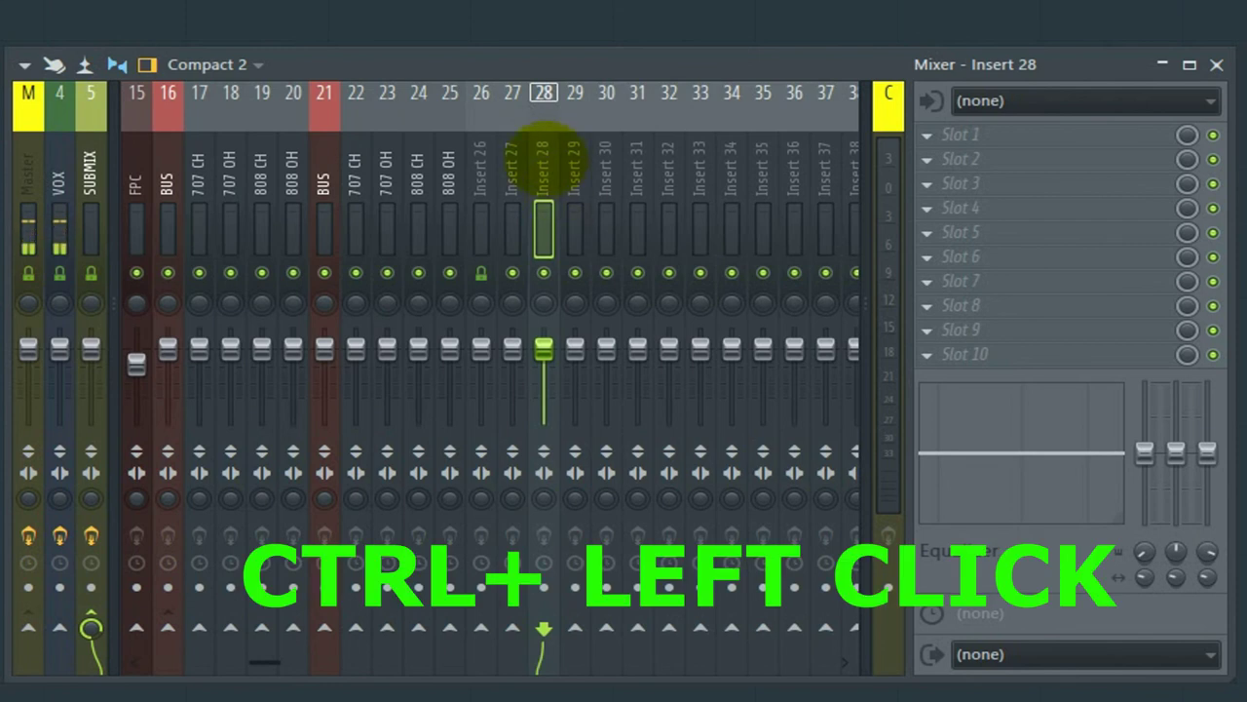
drag(544, 166, 724, 167)
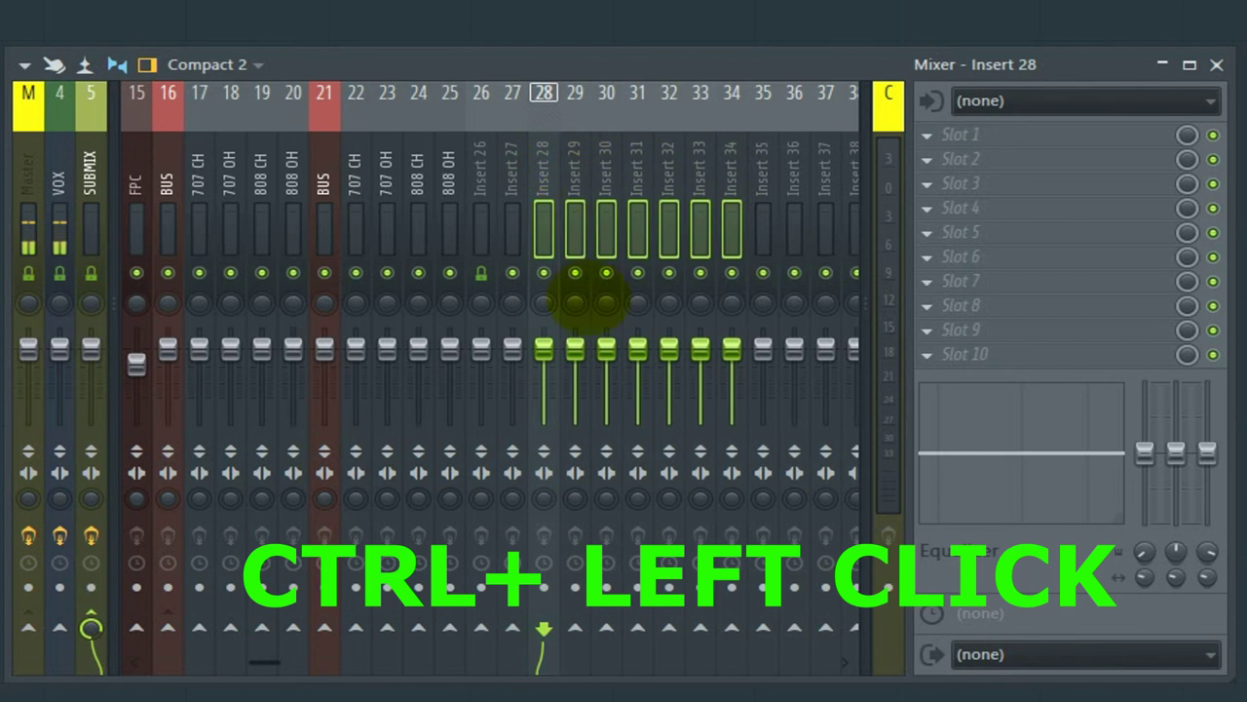
mouse_move(545, 349)
mouse_down()
mouse_move(543, 392)
mouse_move(543, 348)
mouse_up()
Select the non-adjacent mixer tracks 28, 29, 32 and 35, move their faders together and back, and clear the multiple selection
click(543, 168)
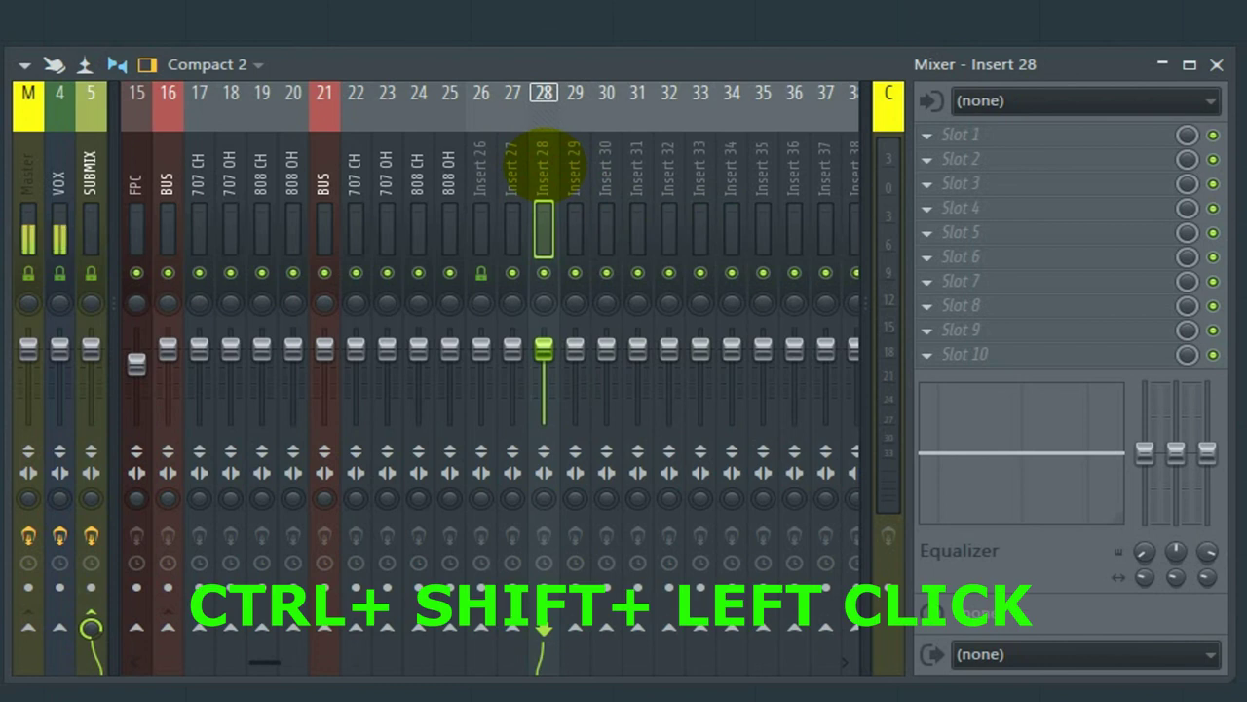
ctrl+shift+click(575, 164)
ctrl+shift+click(667, 164)
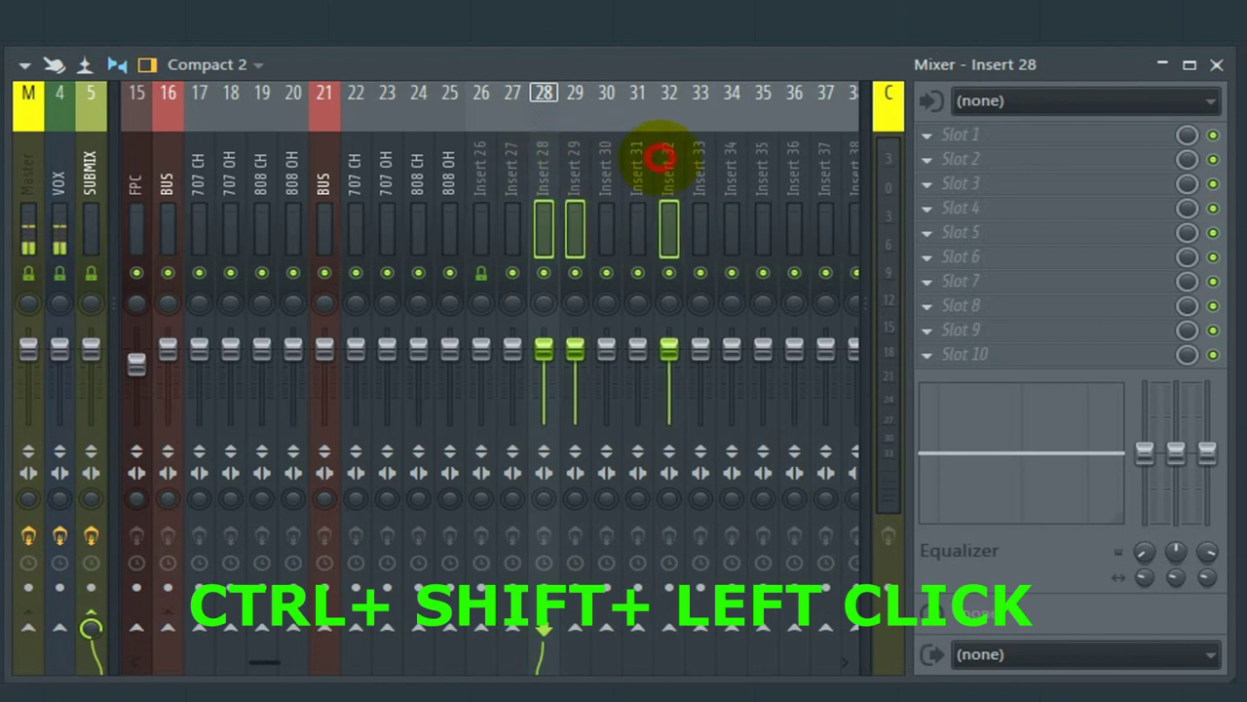
ctrl+shift+click(761, 161)
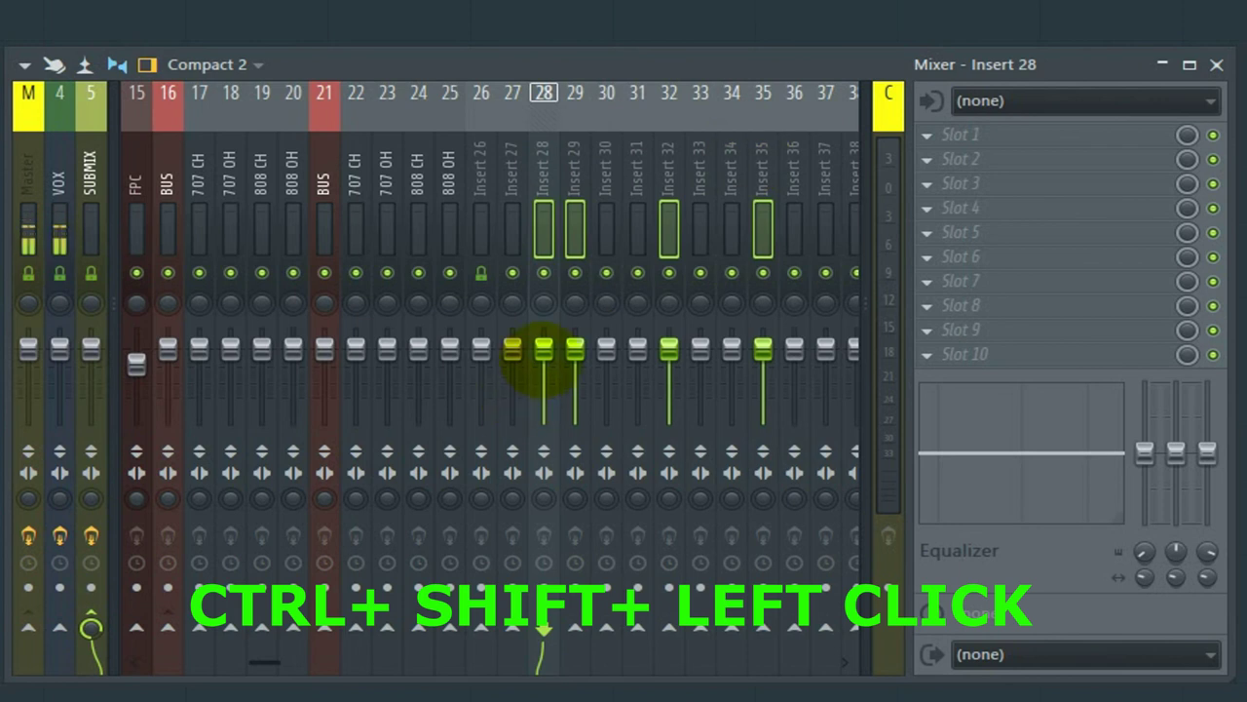
mouse_move(544, 348)
mouse_down()
mouse_move(543, 374)
mouse_move(544, 348)
mouse_up()
click(567, 166)
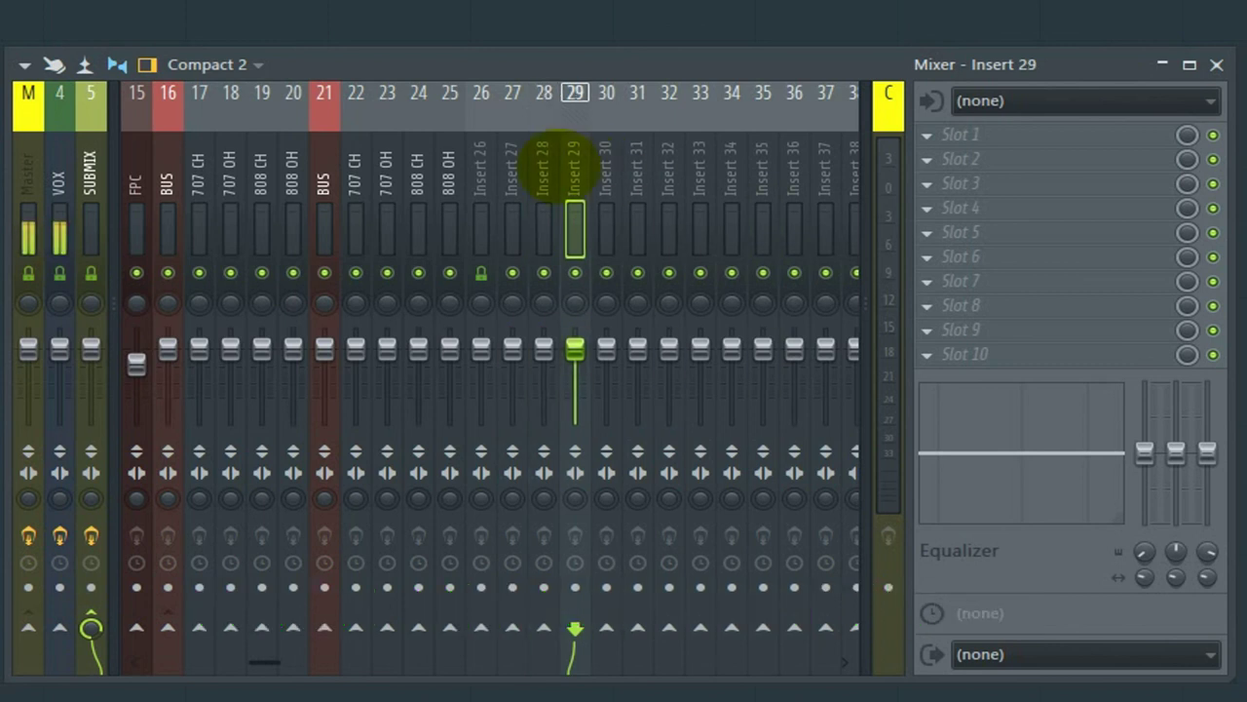
Rename the Insert 28 mixer track to BUS and colour it red
double_click(543, 166)
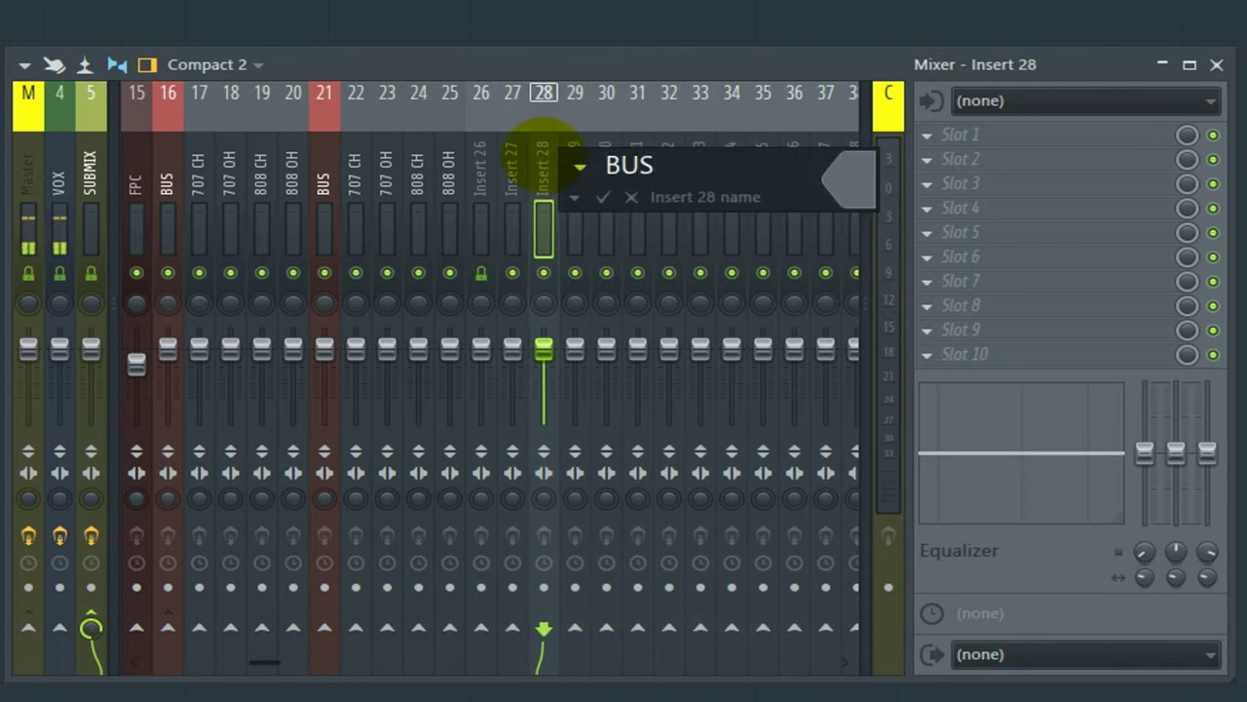
click(848, 181)
click(1114, 175)
Select mixer tracks Insert 29 to Insert 34 and route them only to the BUS track 28
drag(575, 161, 733, 166)
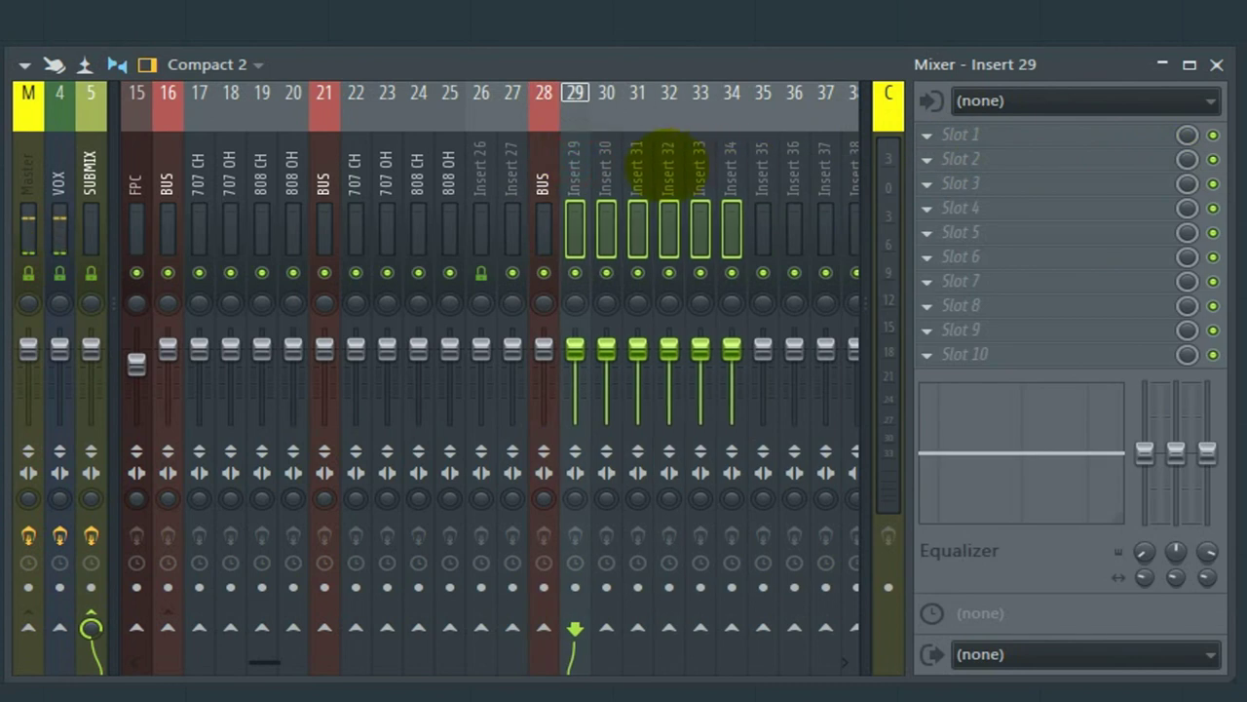
click(577, 164)
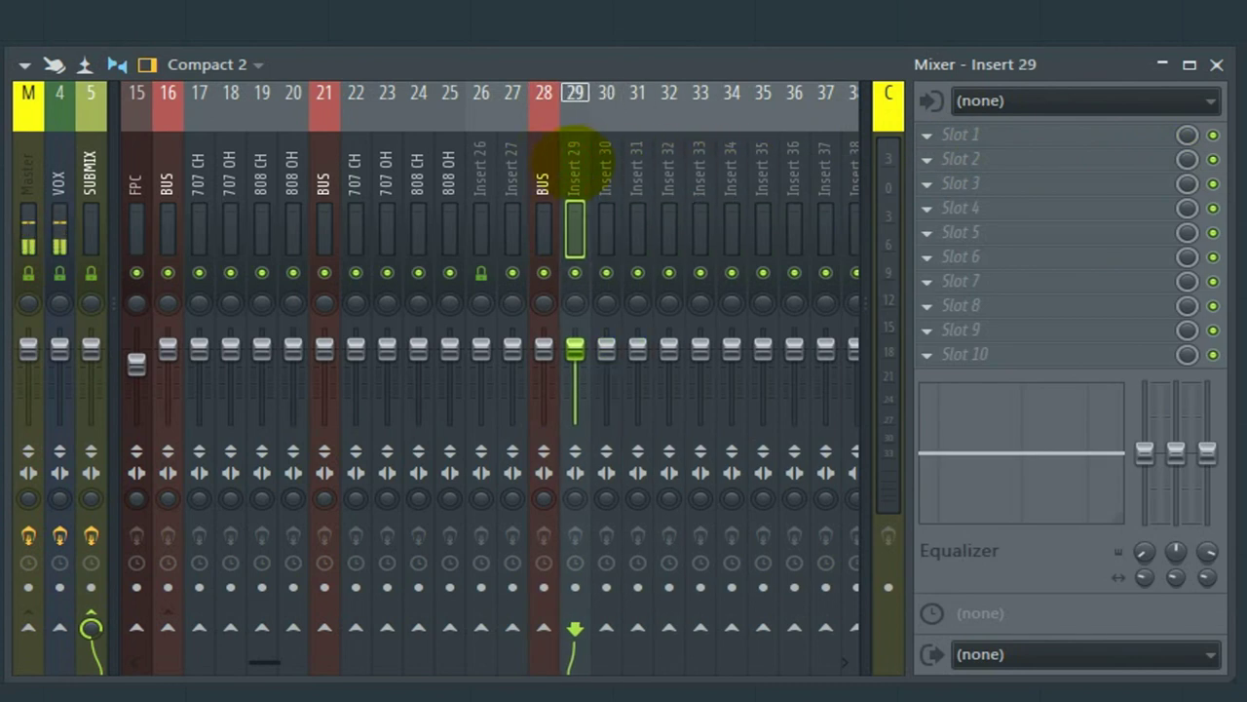
drag(575, 161, 722, 166)
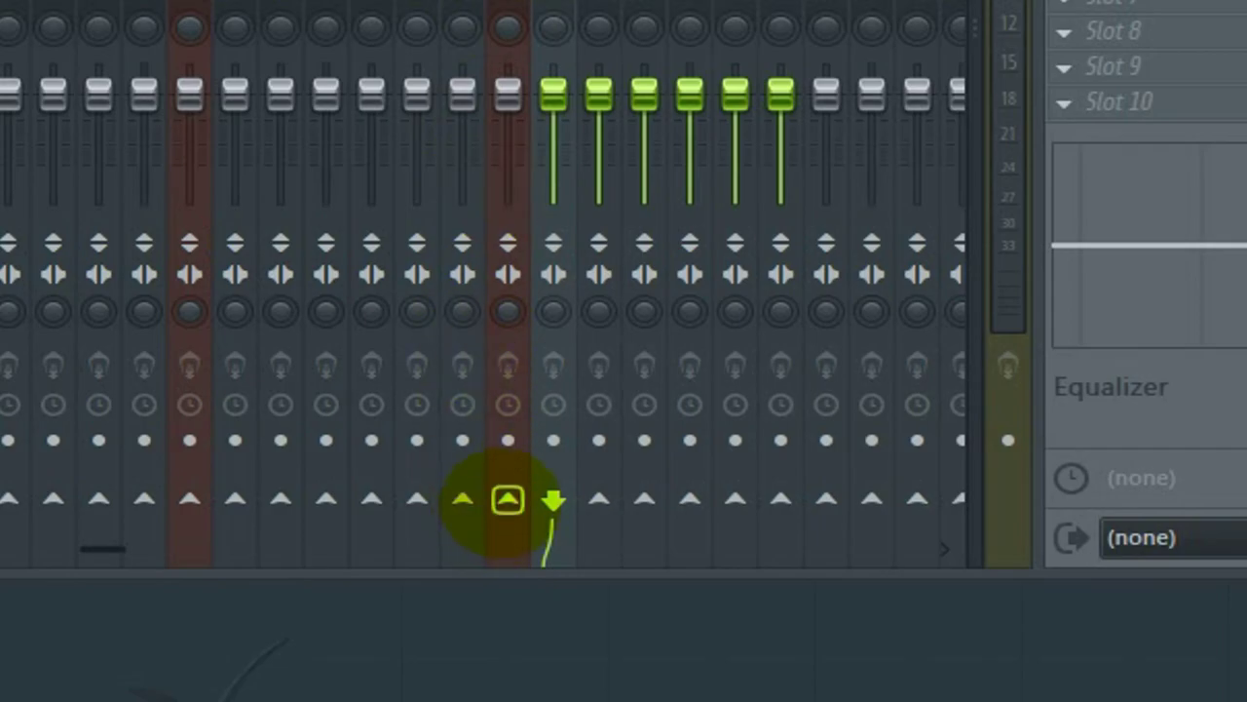
right_click(508, 500)
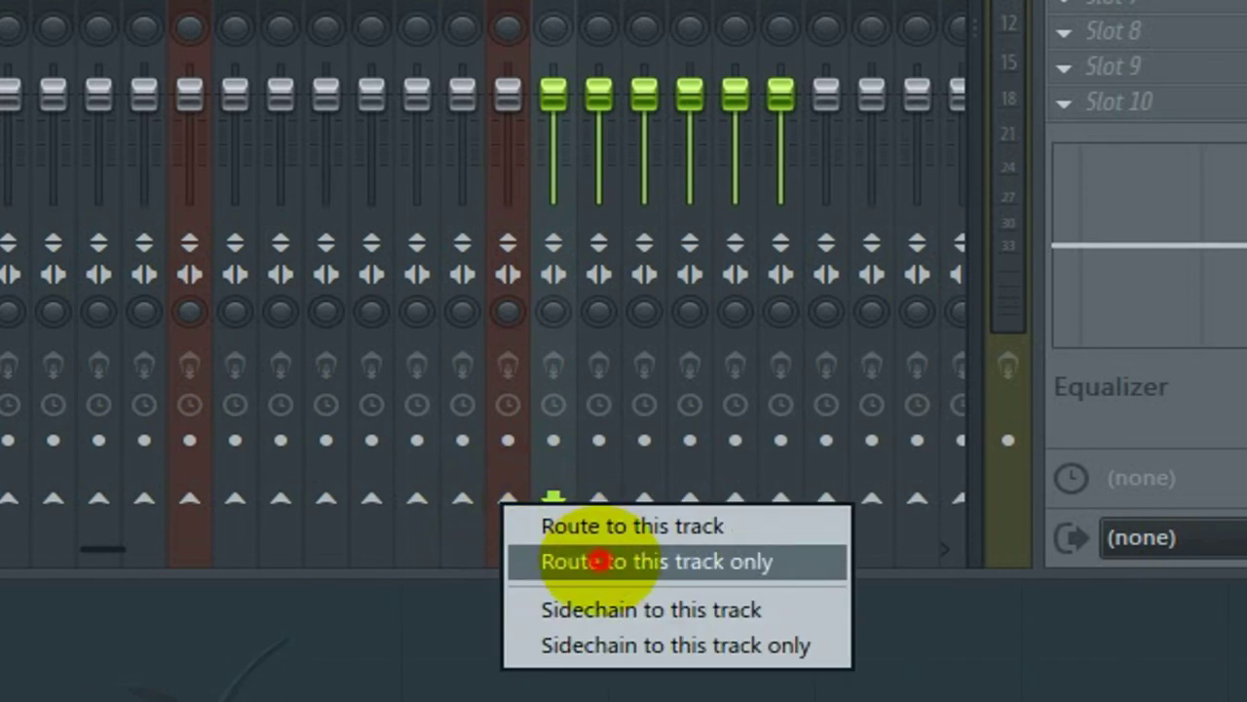
click(598, 562)
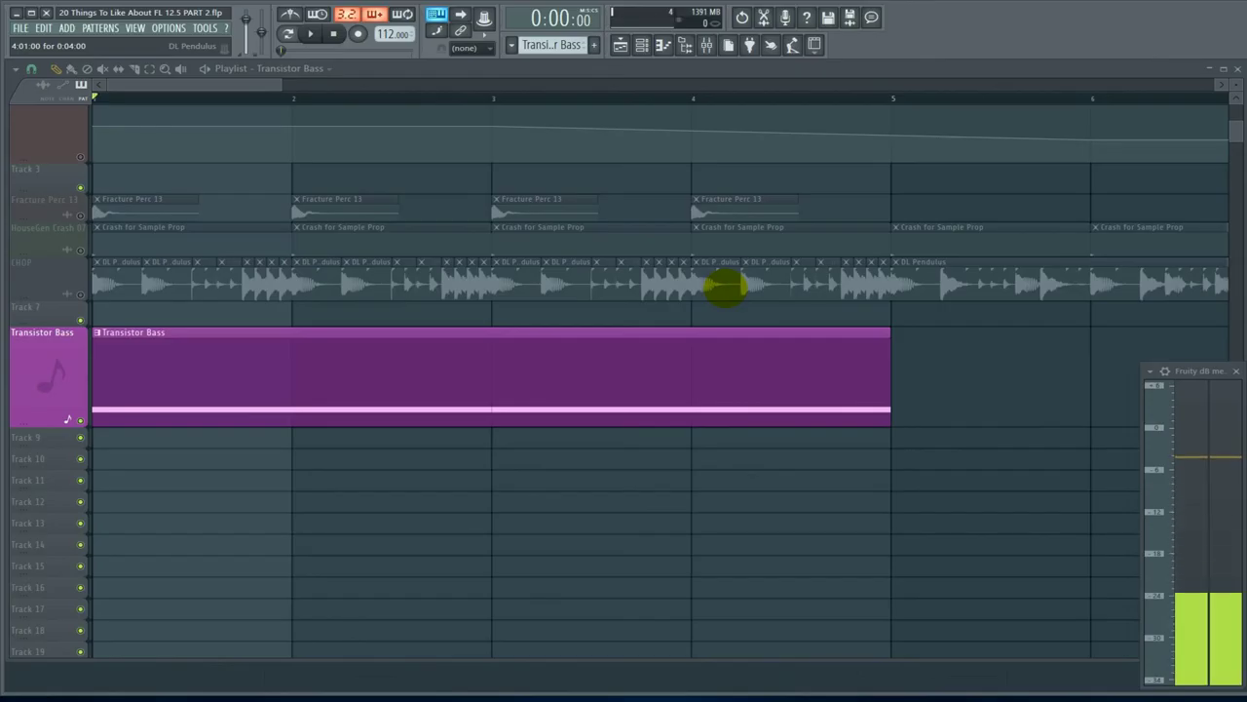
Open the Transistor Bass clip in the piano roll and add a time marker named Shinyless at bar 1
double_click(464, 356)
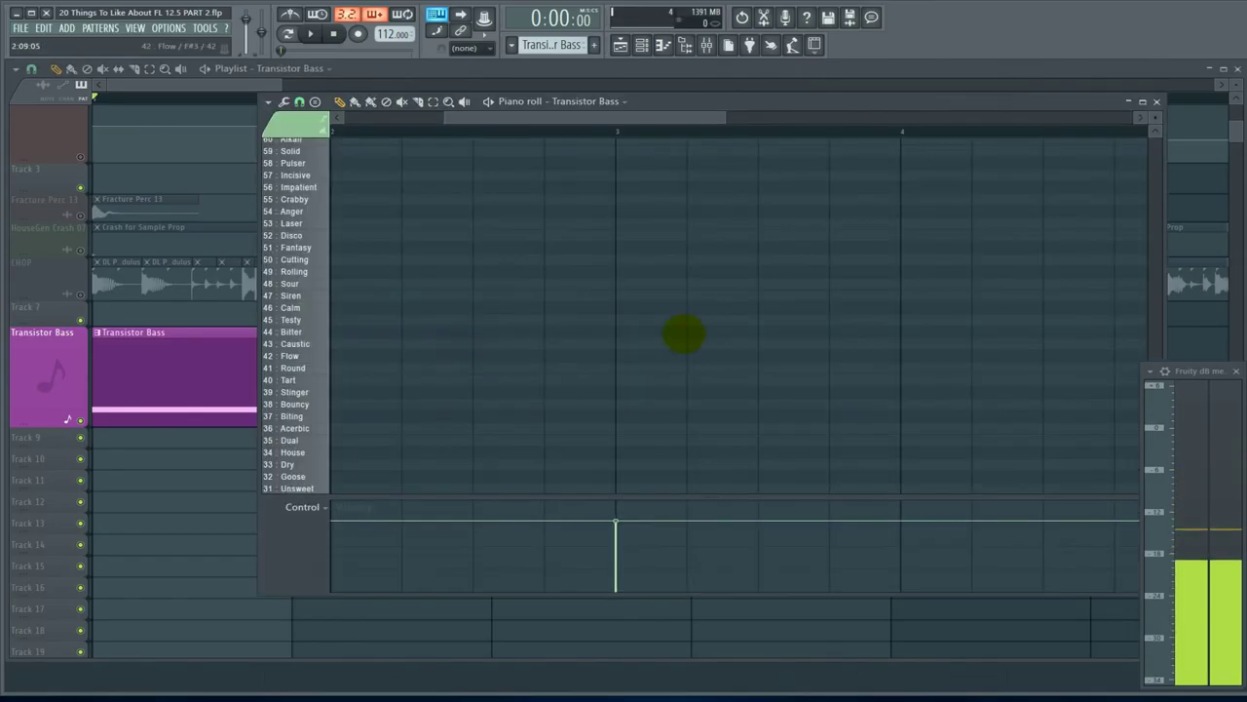
key(alt+t)
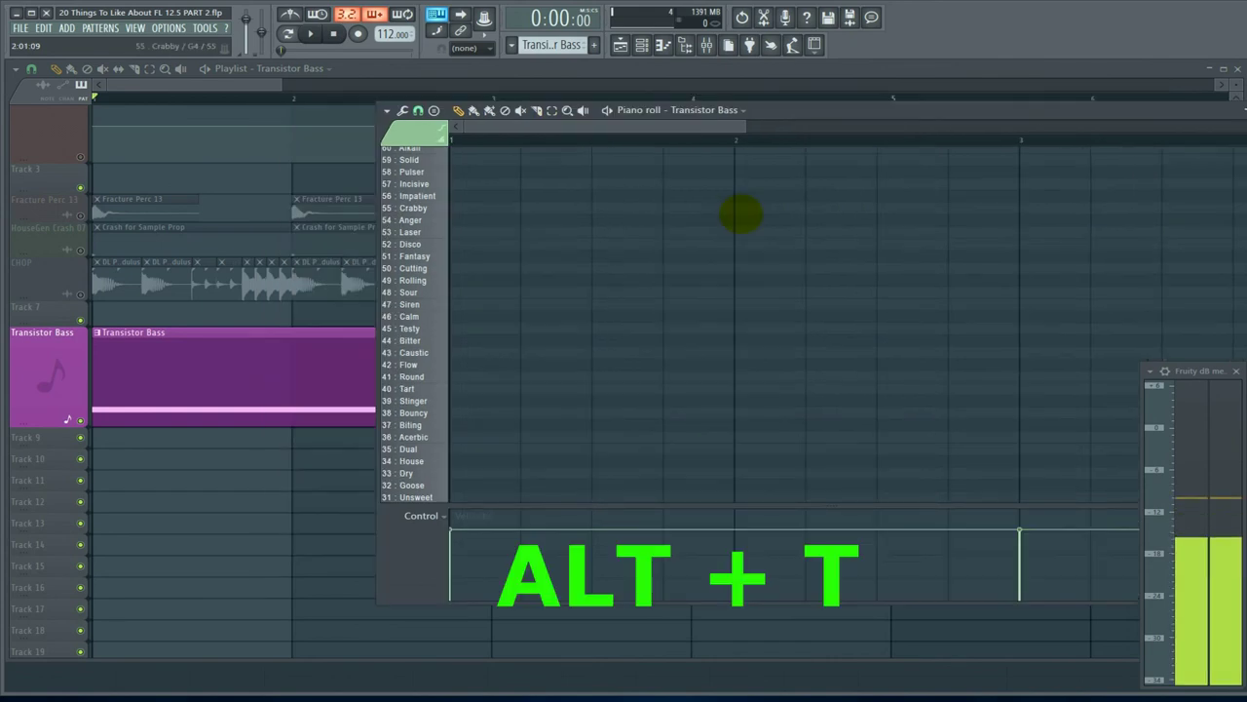
key(alt+t)
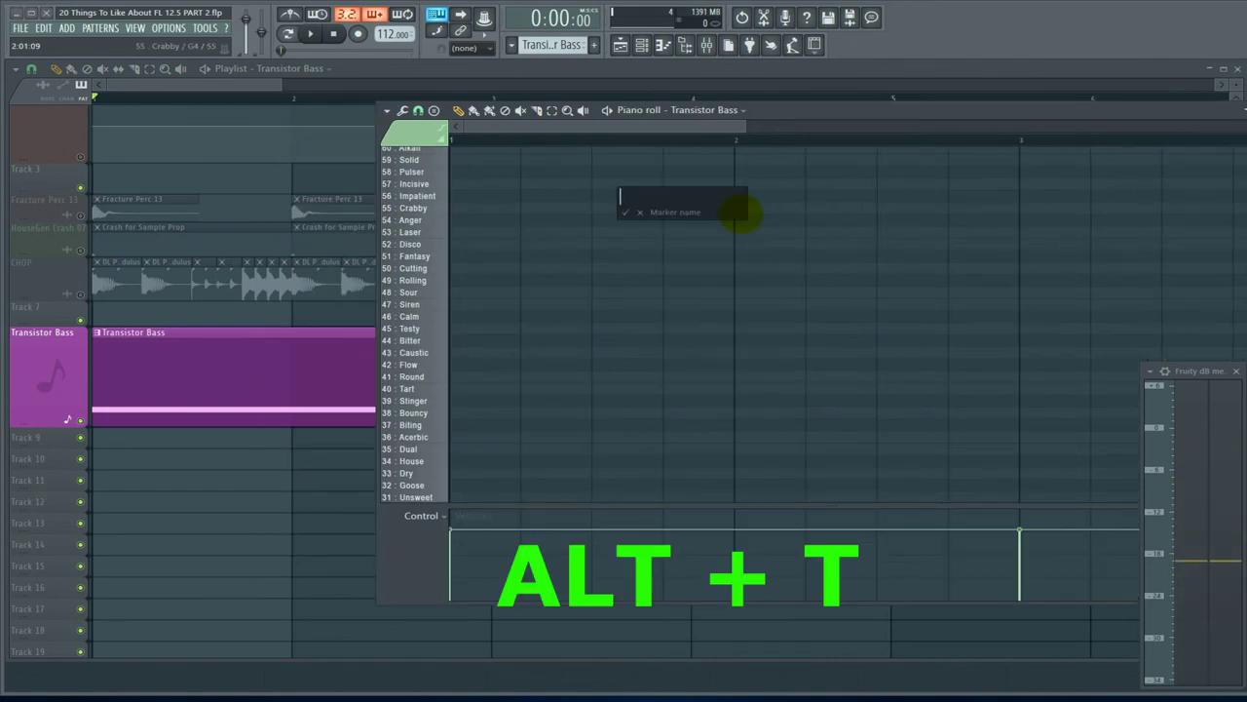
text(Shinyless)
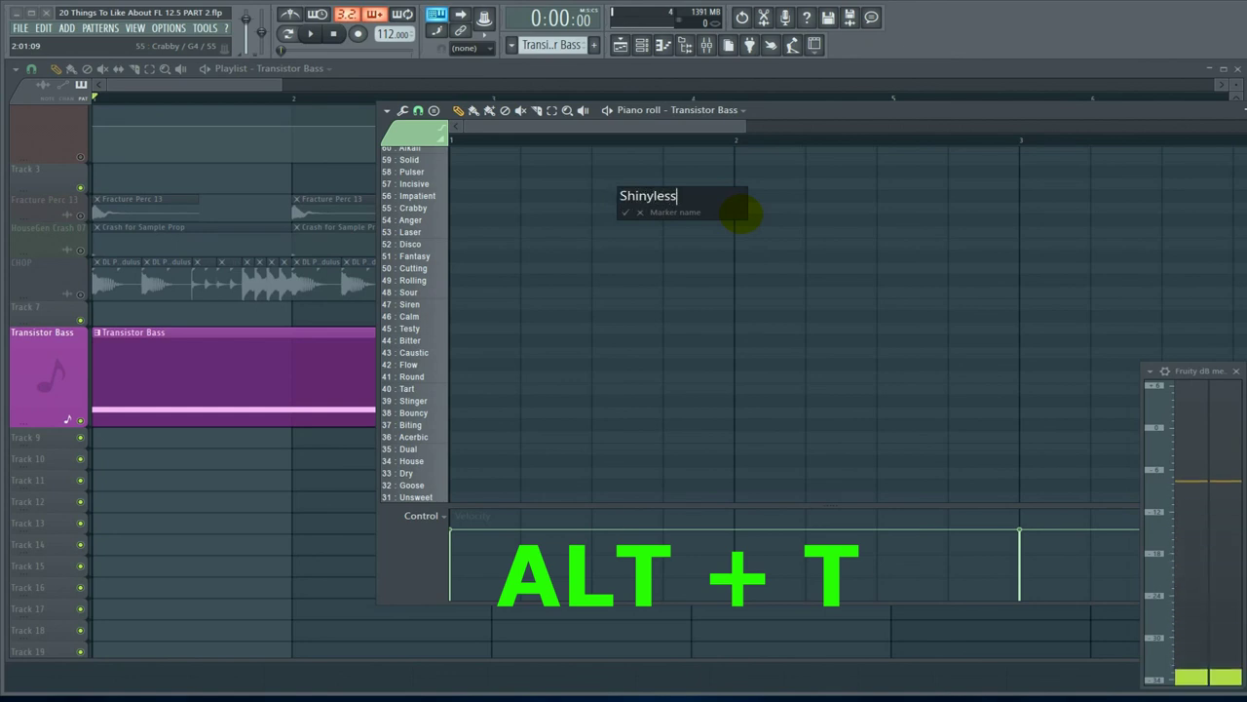
key(Return)
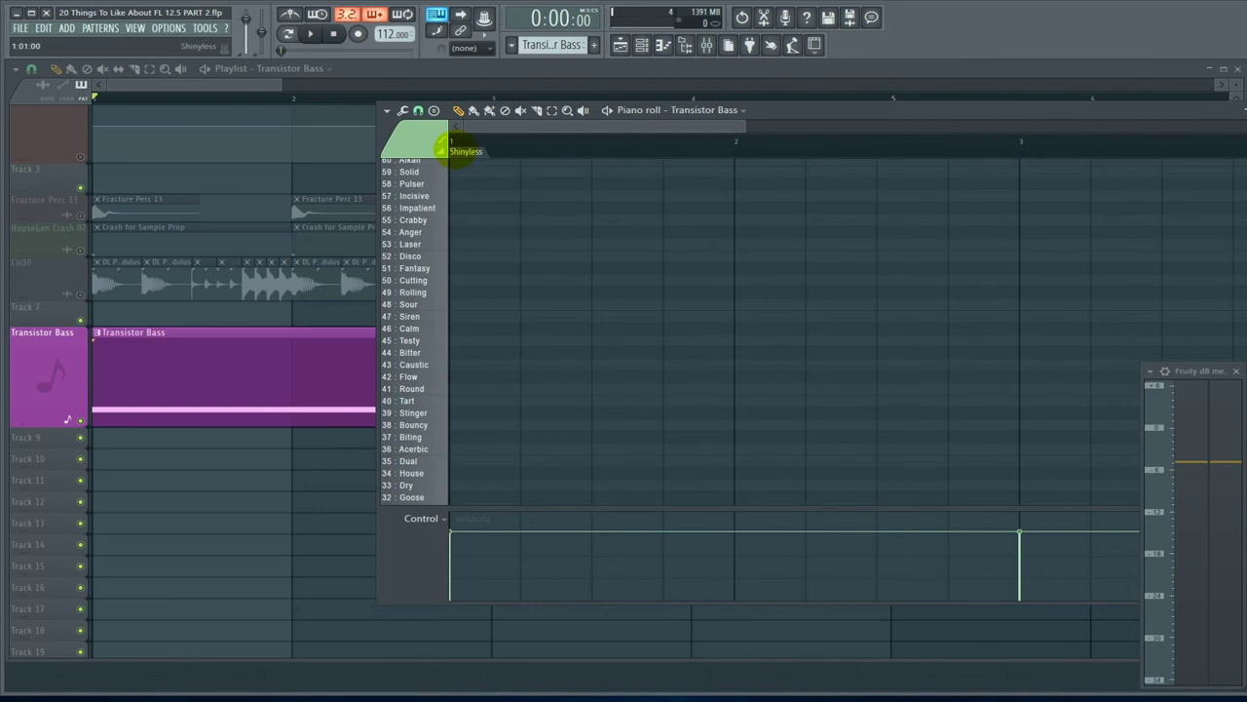
Move the Shinyless marker to bar 2 and reposition the piano roll window to compare it with the Transistor Bass playlist clip
mouse_move(714, 121)
mouse_down()
mouse_move(1012, 107)
mouse_move(1121, 120)
mouse_up()
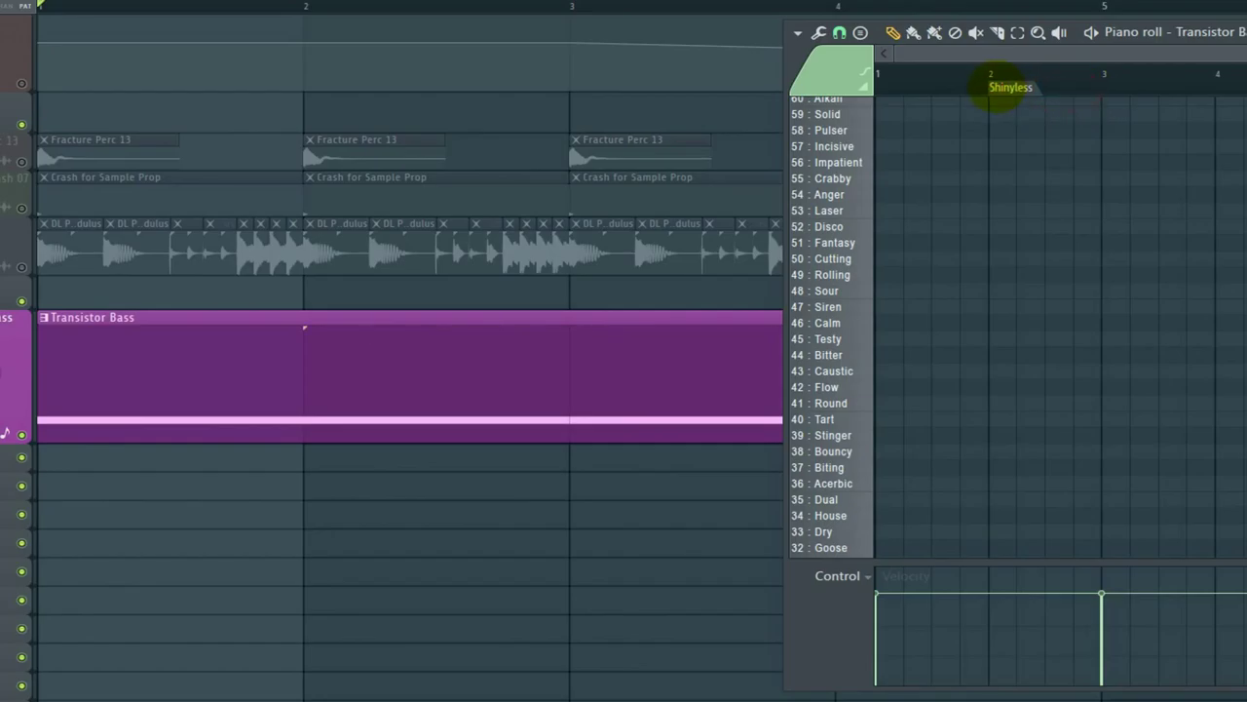
mouse_move(997, 87)
mouse_down()
mouse_move(1164, 88)
mouse_move(1011, 97)
mouse_up()
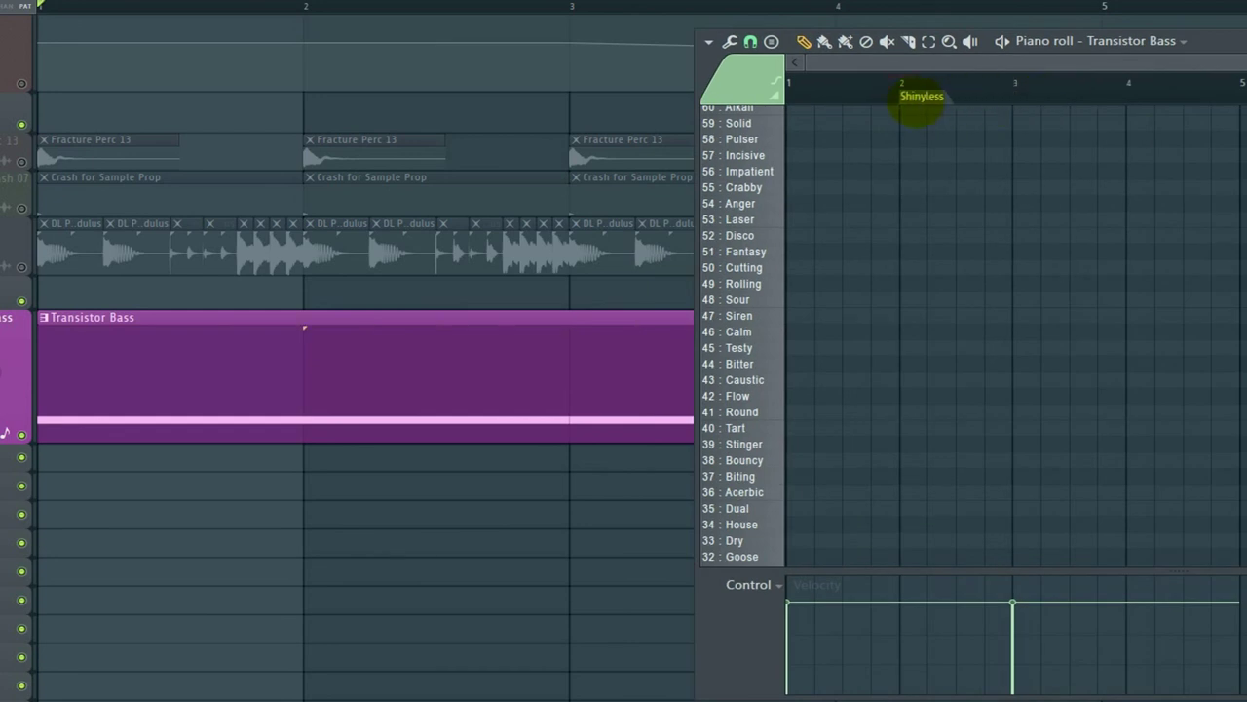
drag(1125, 41, 845, 59)
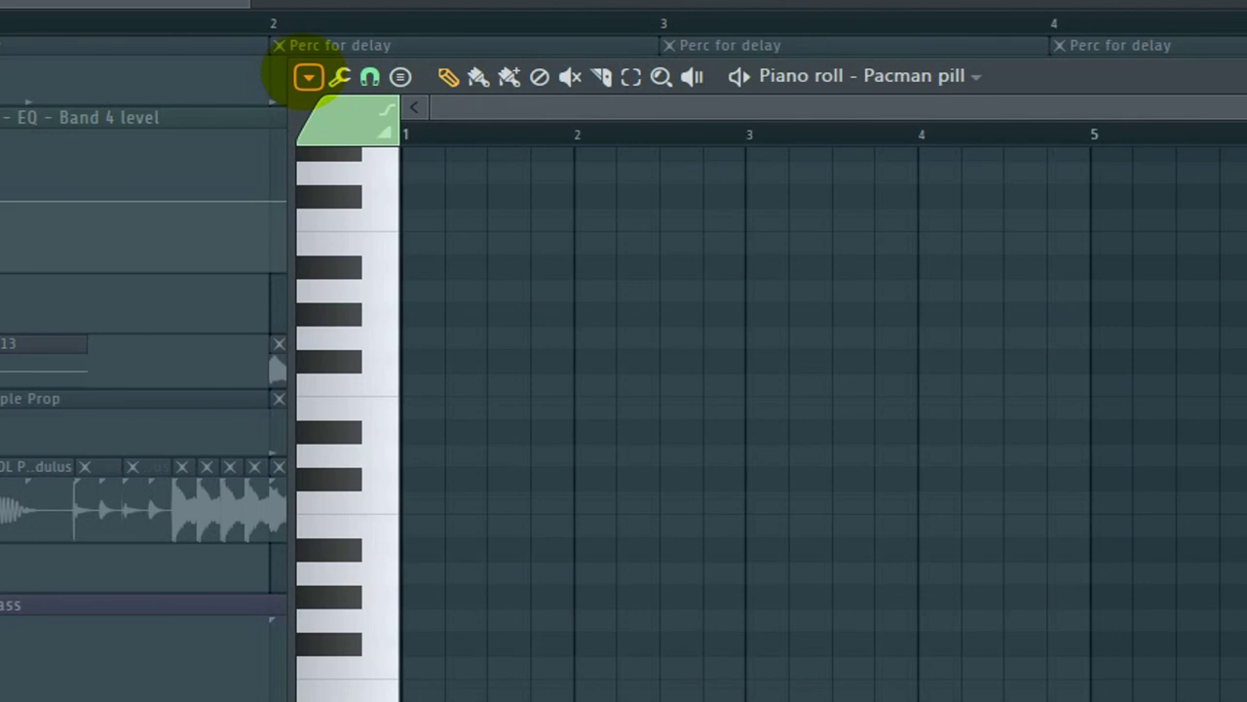
Set the key labels in the Pacman pill piano roll to All notes
click(308, 76)
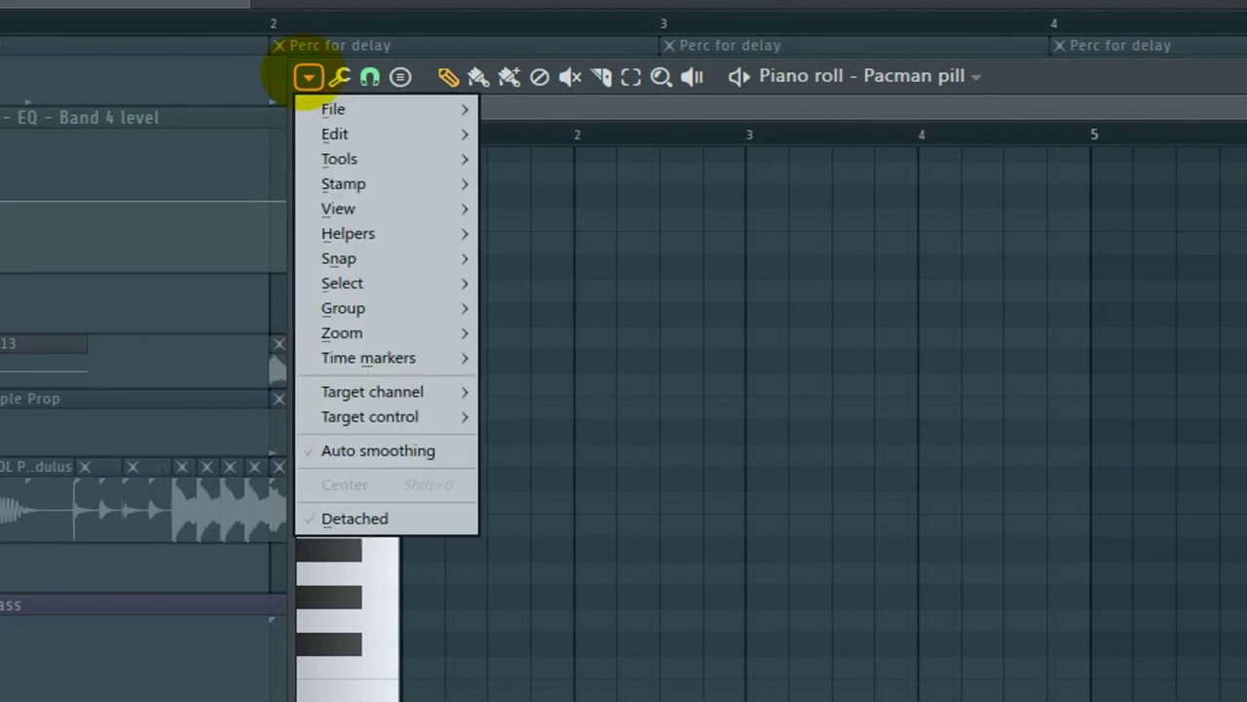
mouse_move(380, 216)
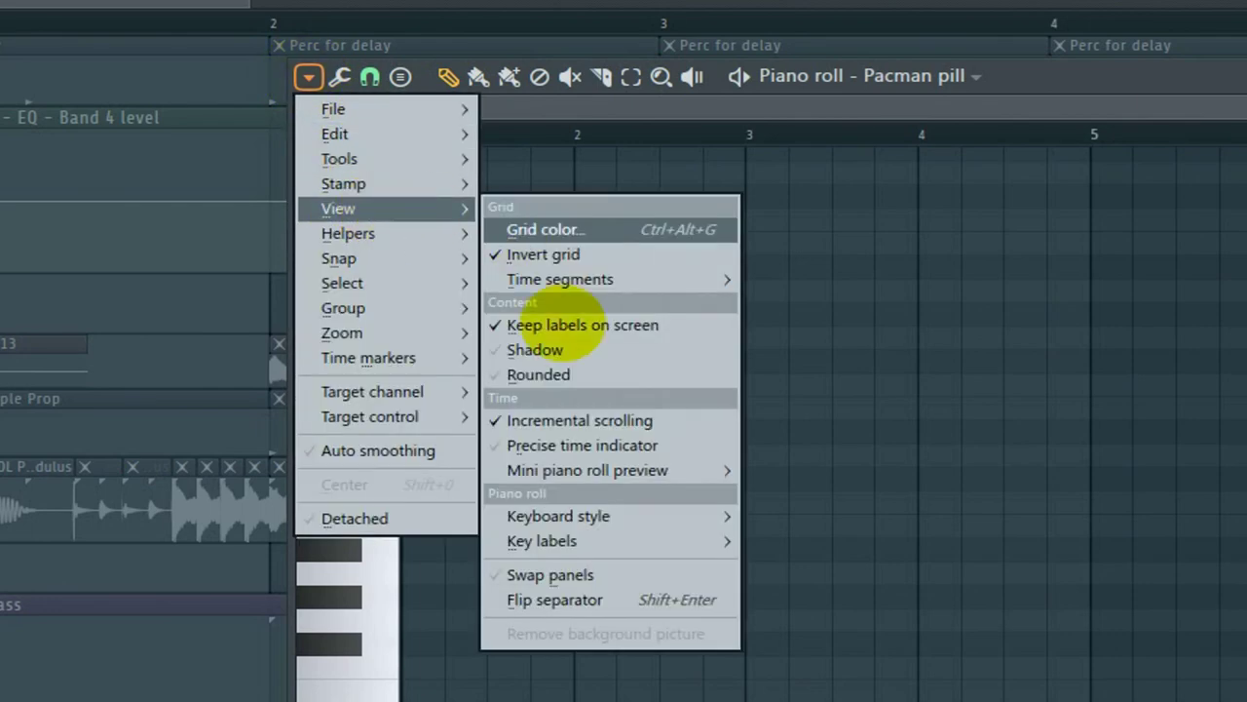
mouse_move(561, 539)
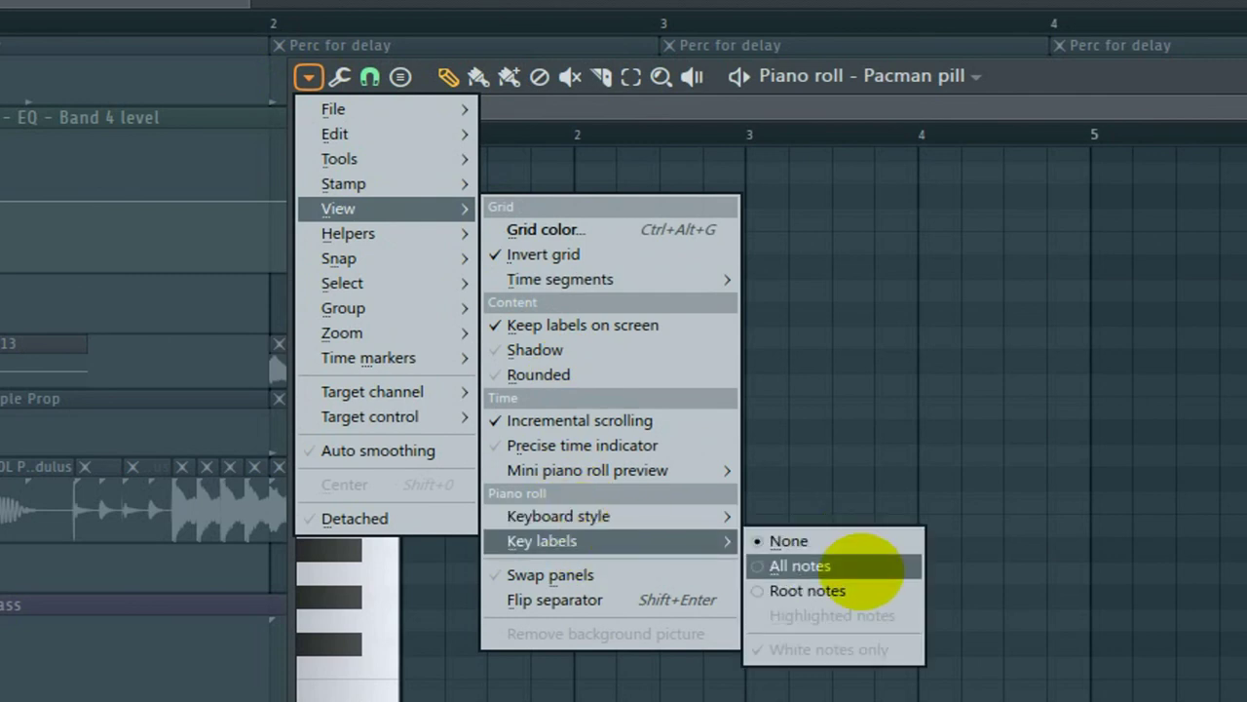
click(862, 566)
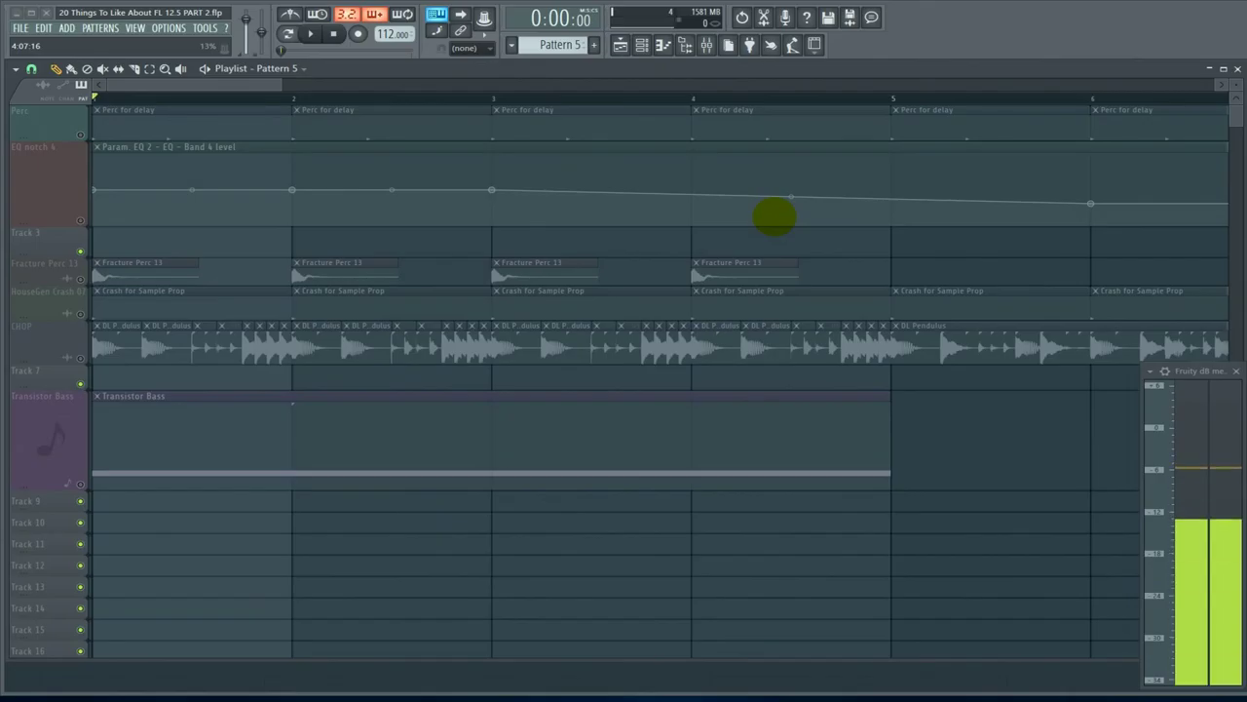
Open the audio settings from the project info and adjust the Preview mixer track value
key(F11)
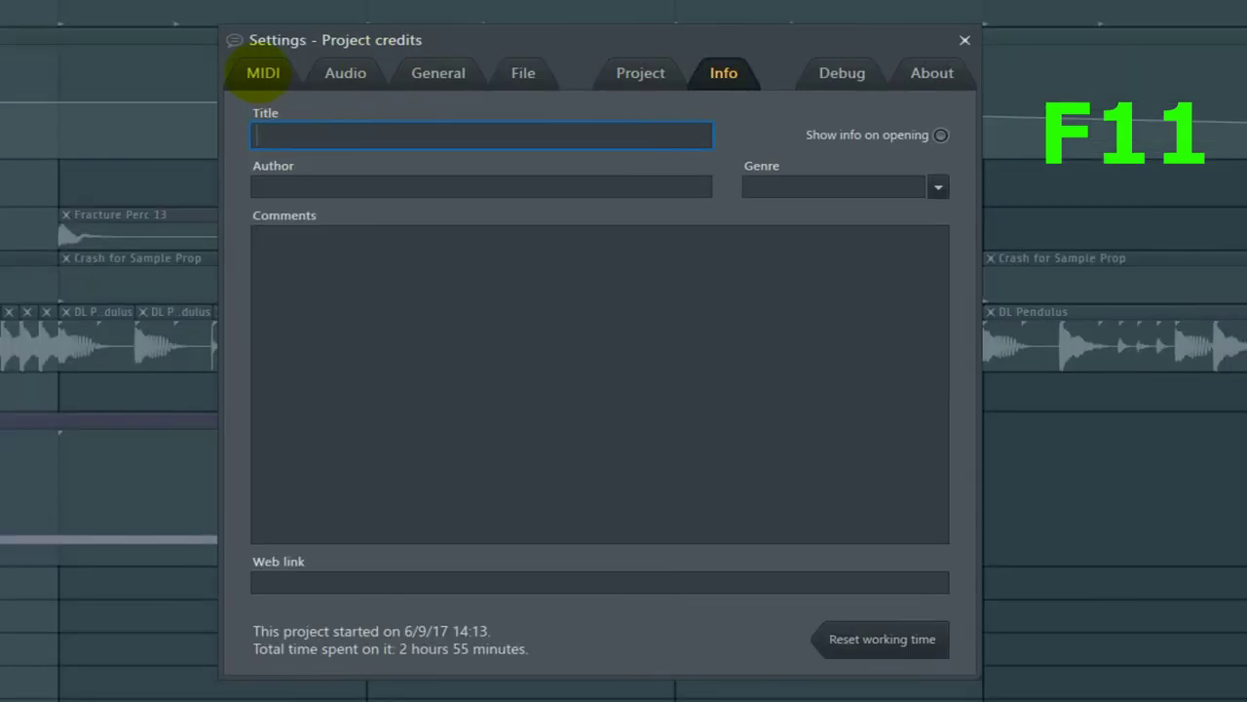
click(425, 172)
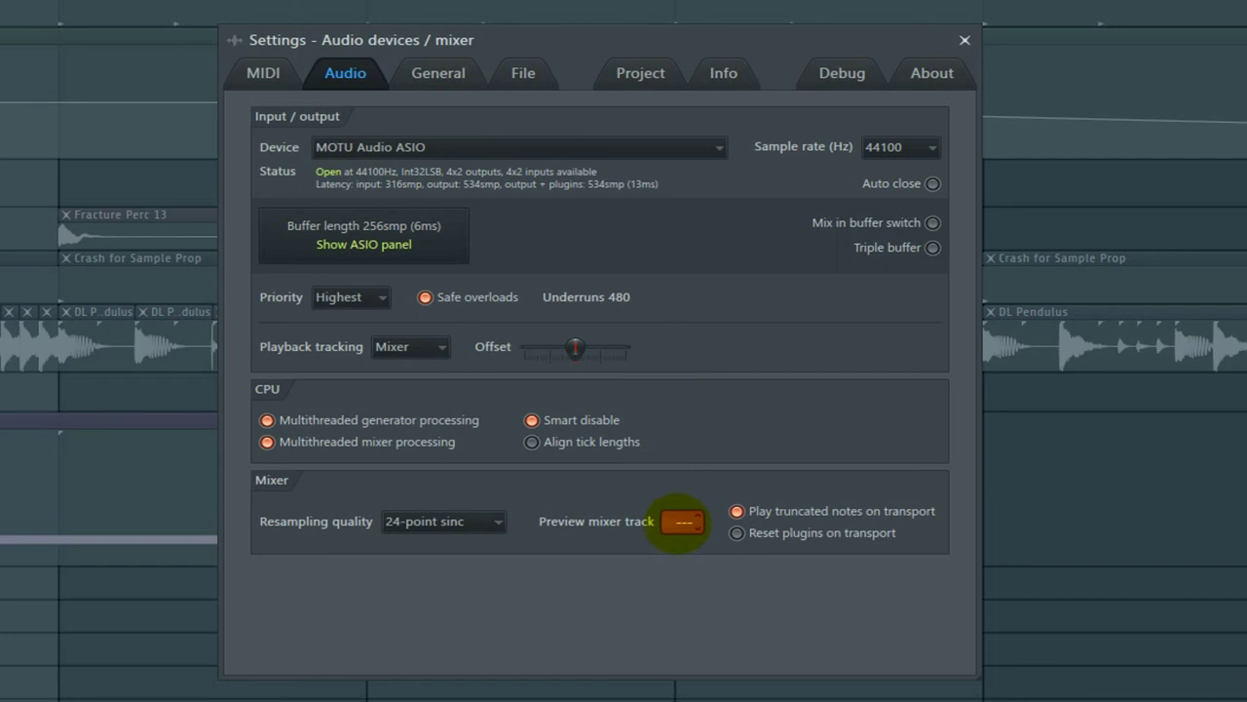
drag(678, 524, 677, 558)
View the browser extra search folders in the file settings and check the folder chooser for the first empty slot
click(523, 73)
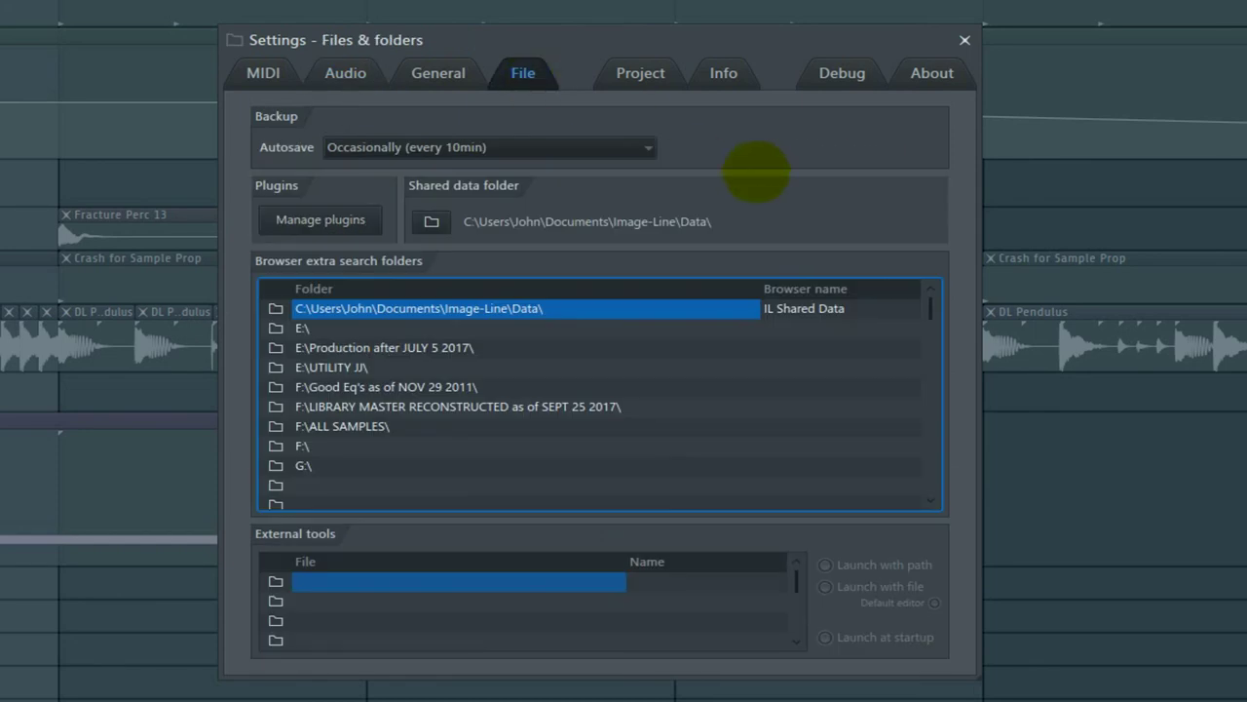
click(532, 71)
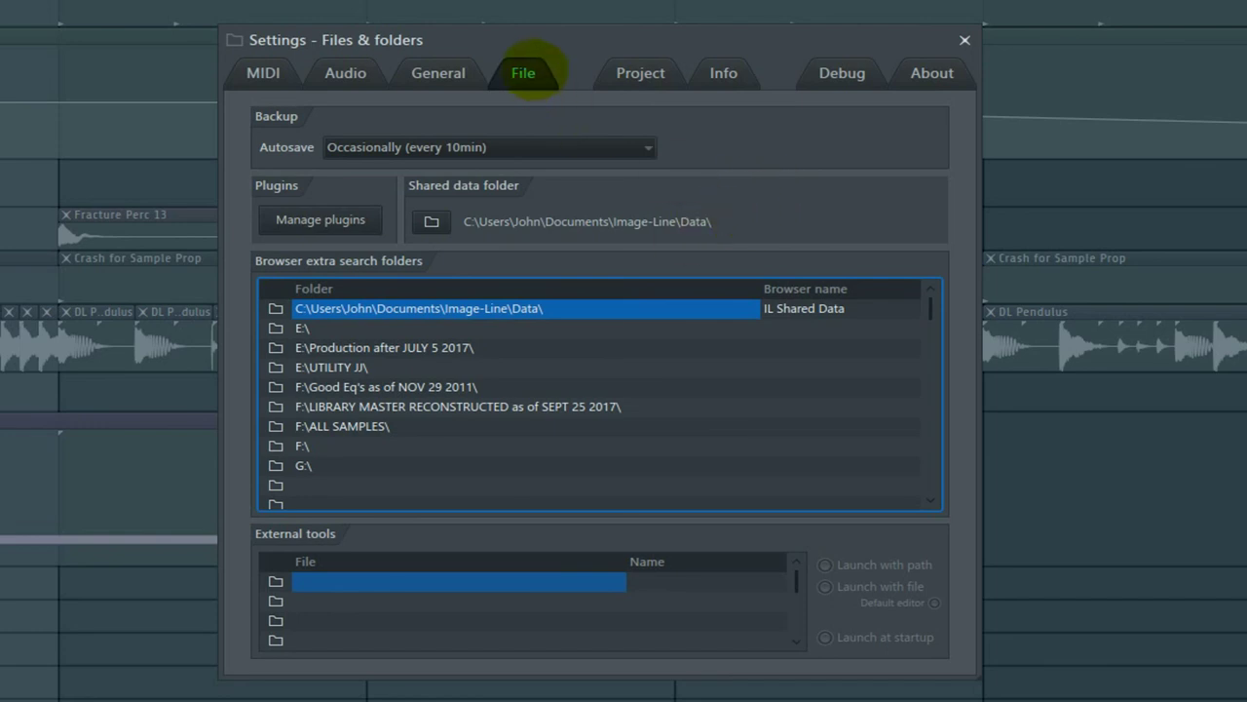
click(278, 486)
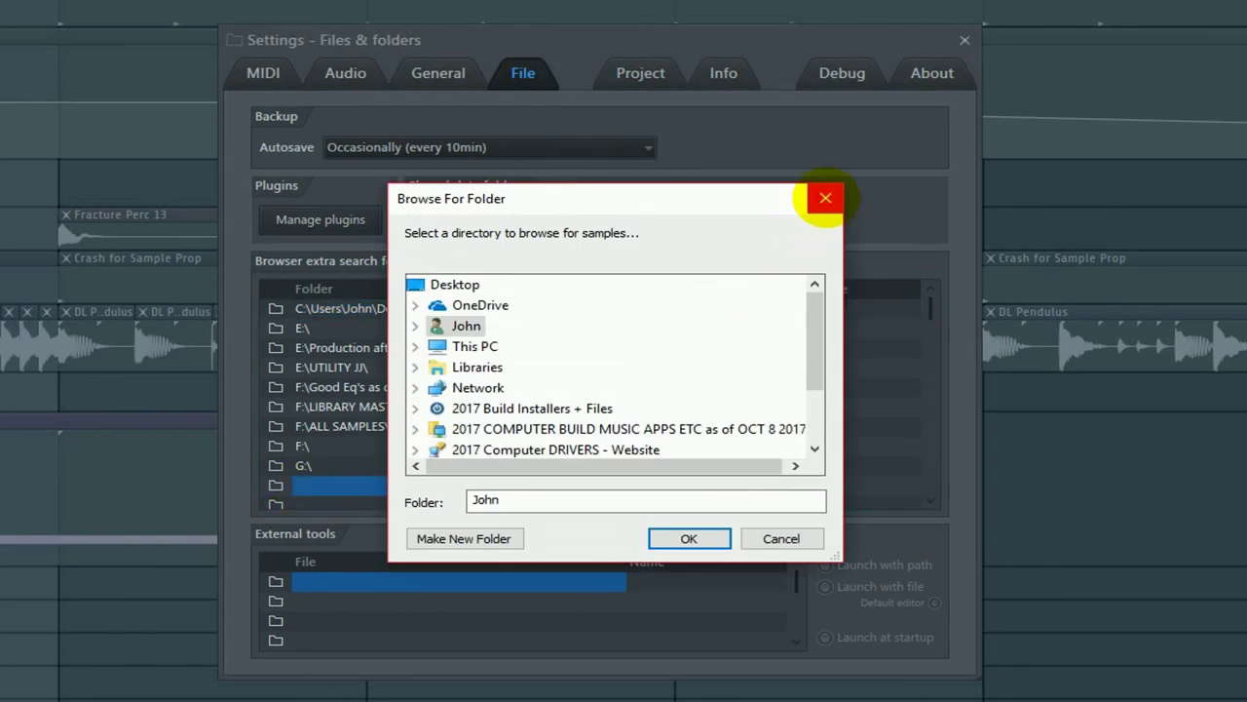
click(825, 197)
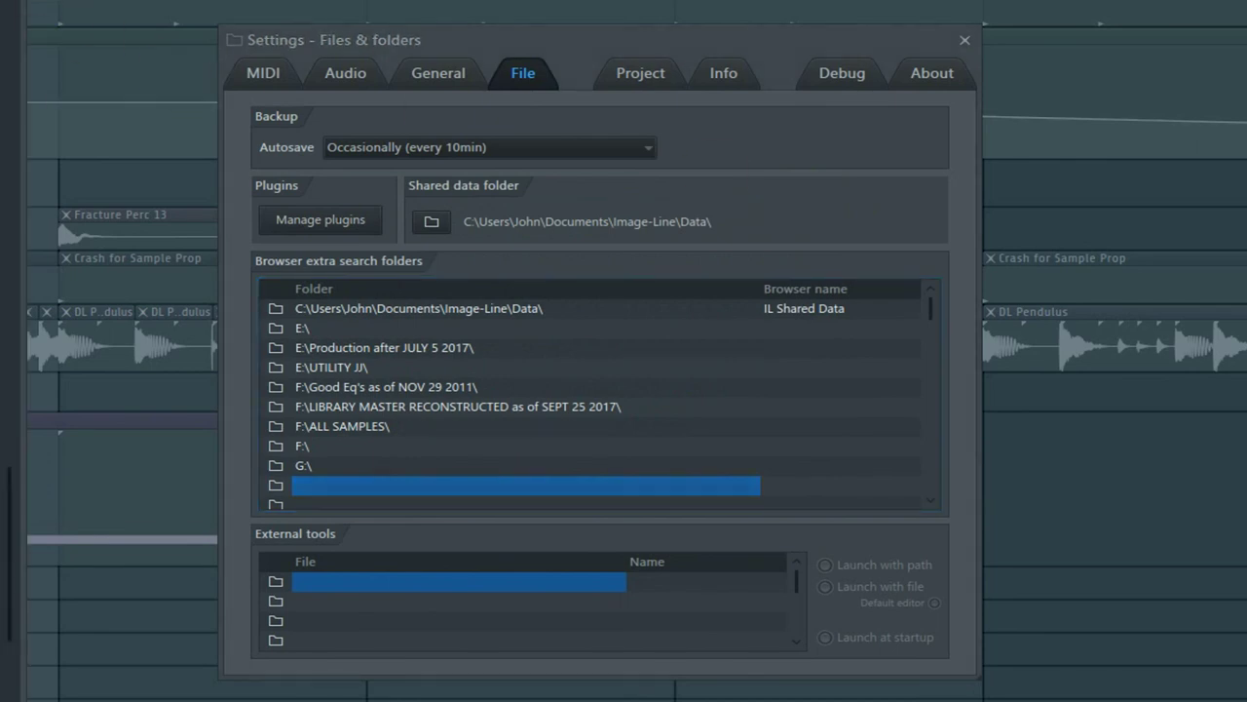
Review the project's data folder and credits settings, toggling Show info on opening on and back off
click(641, 74)
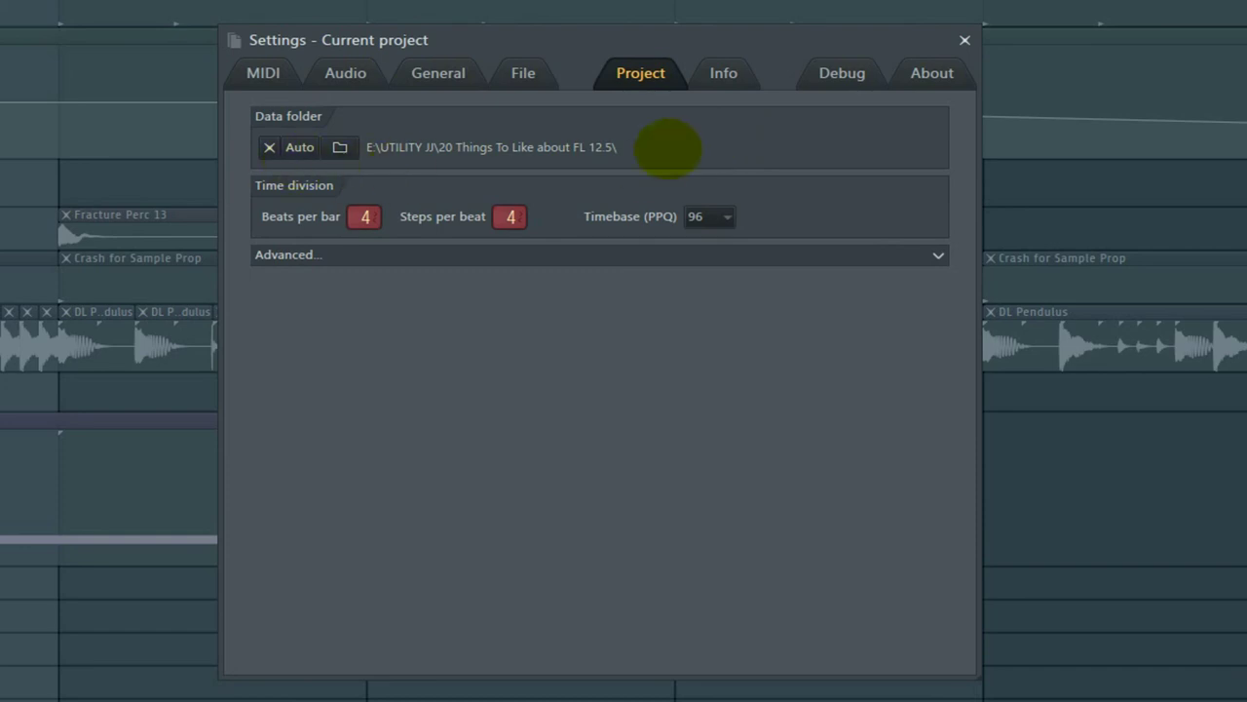
click(723, 73)
click(270, 241)
click(268, 242)
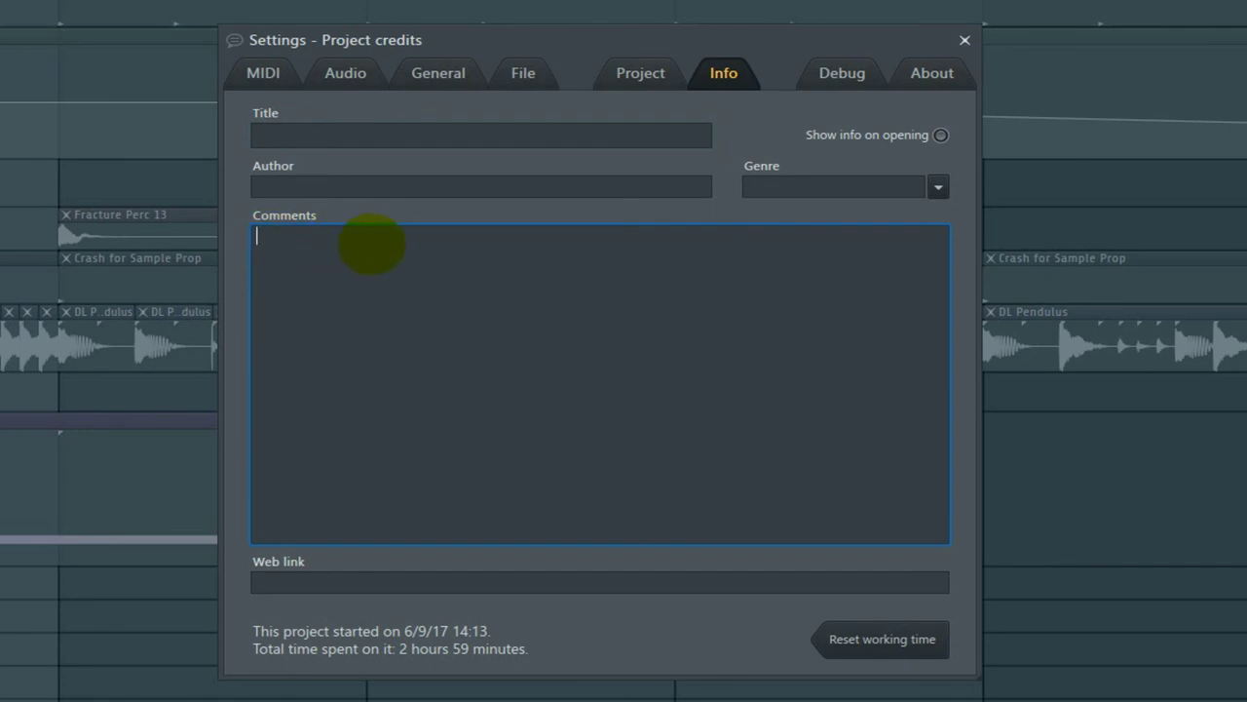
click(940, 134)
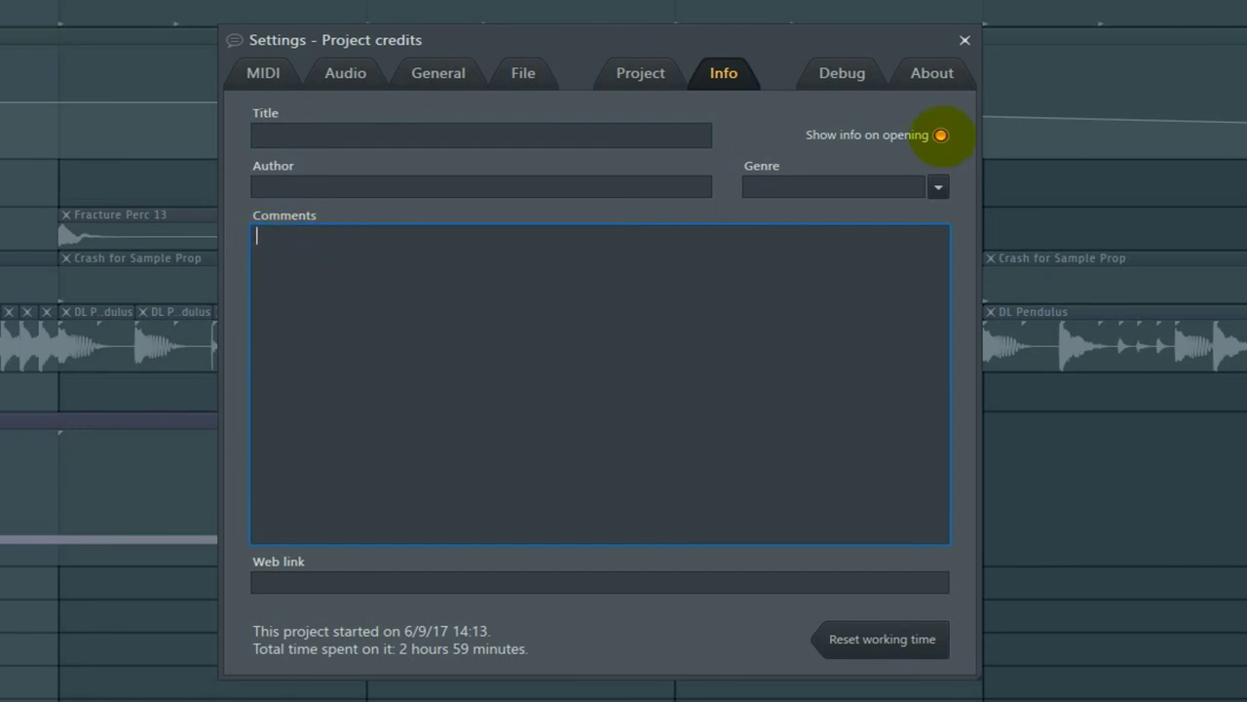
click(941, 134)
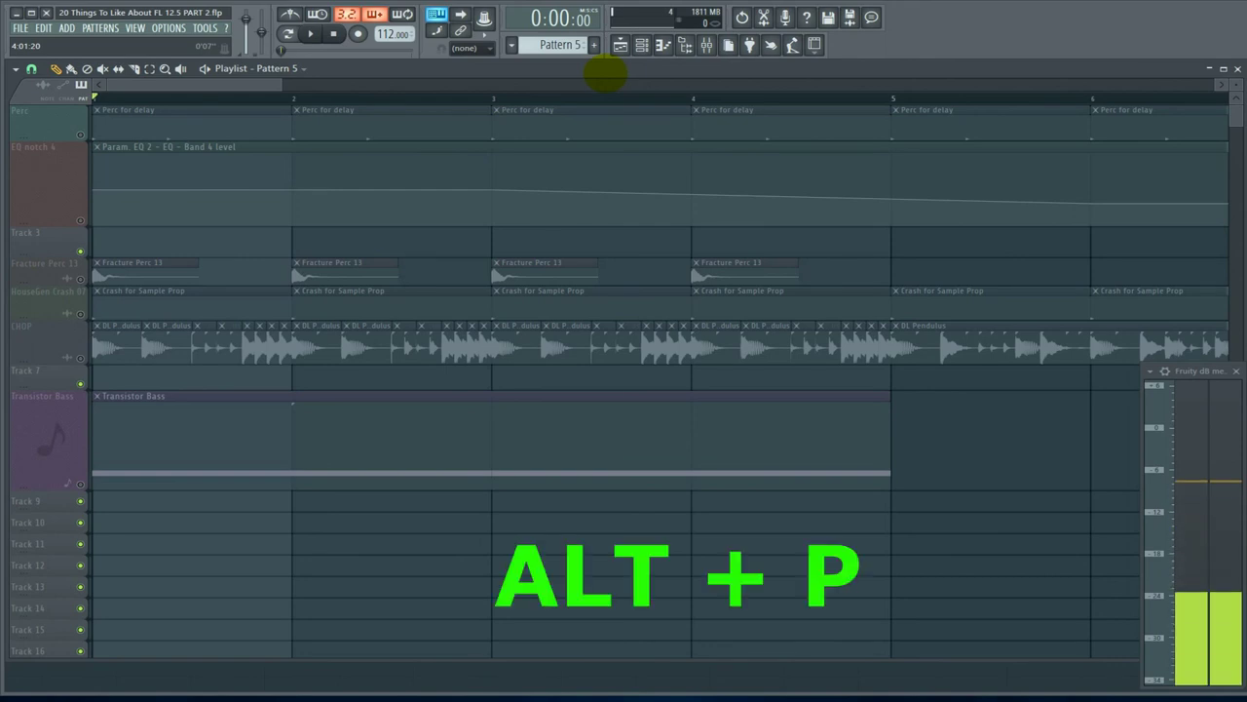
Show the playlist's picker, select patterns ending with Transistor Bass, and browse its audio and automation clips
key(alt+p)
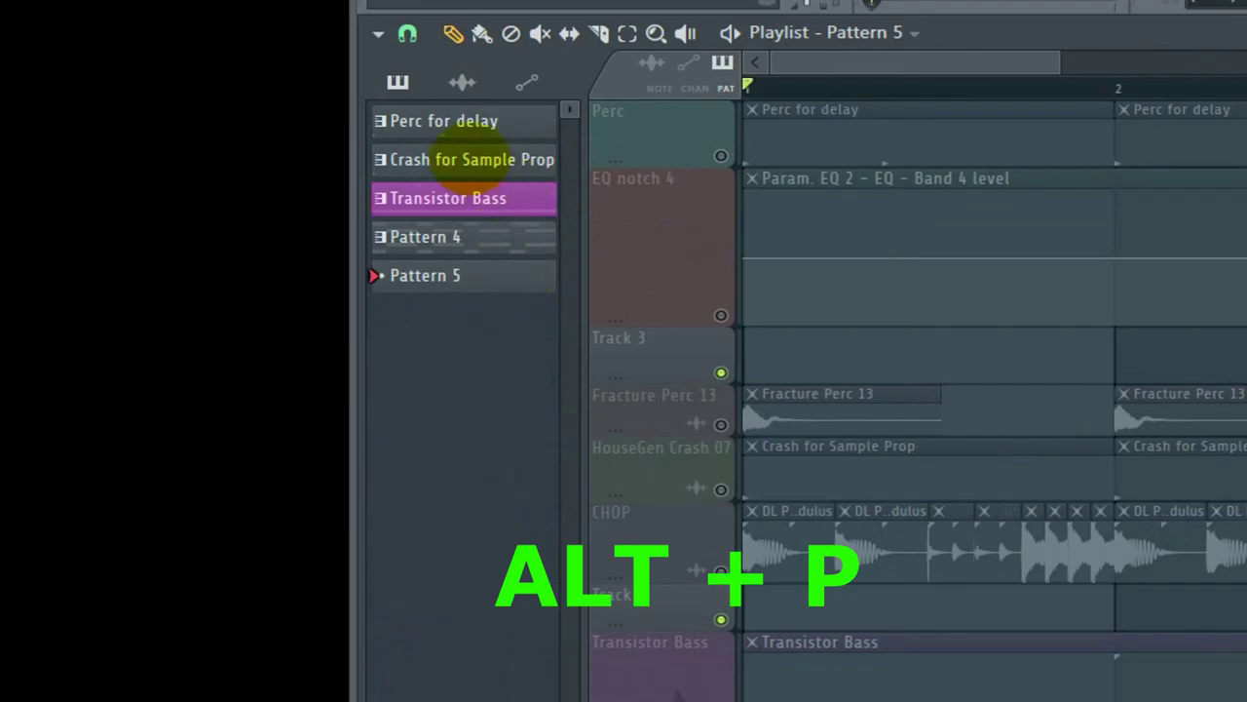
click(60, 137)
click(474, 200)
click(487, 237)
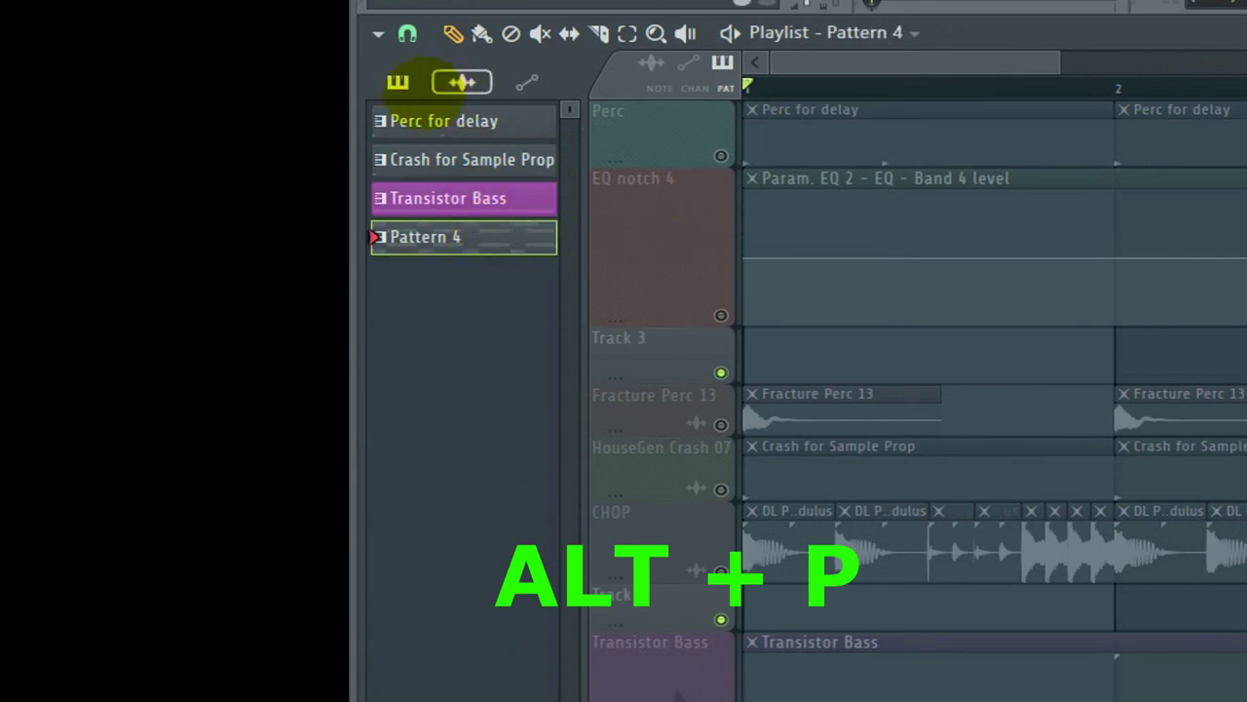
click(455, 158)
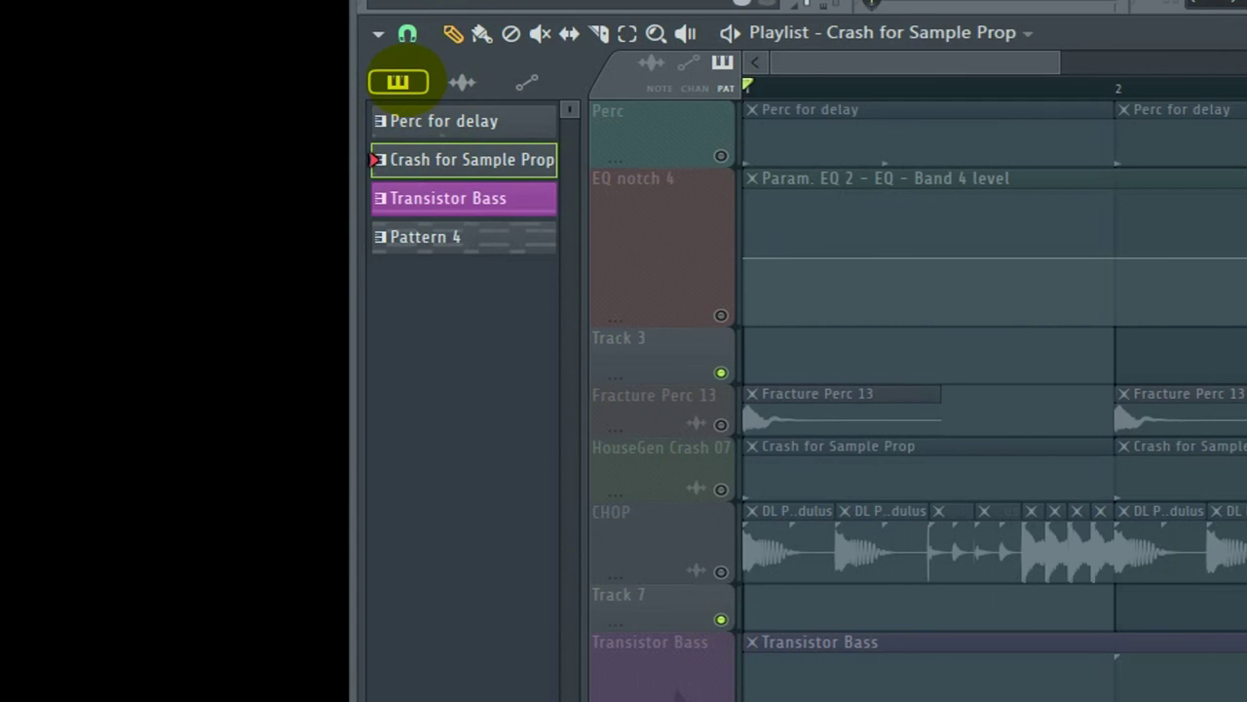
click(409, 195)
click(462, 81)
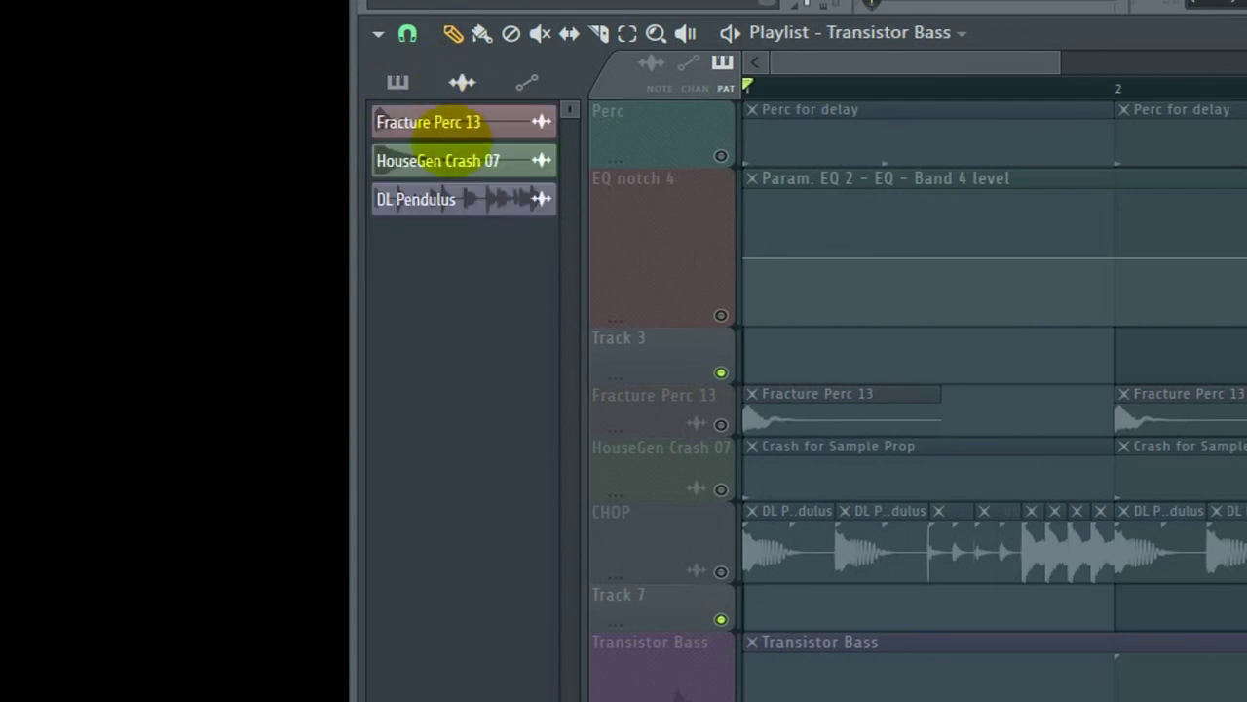
click(526, 83)
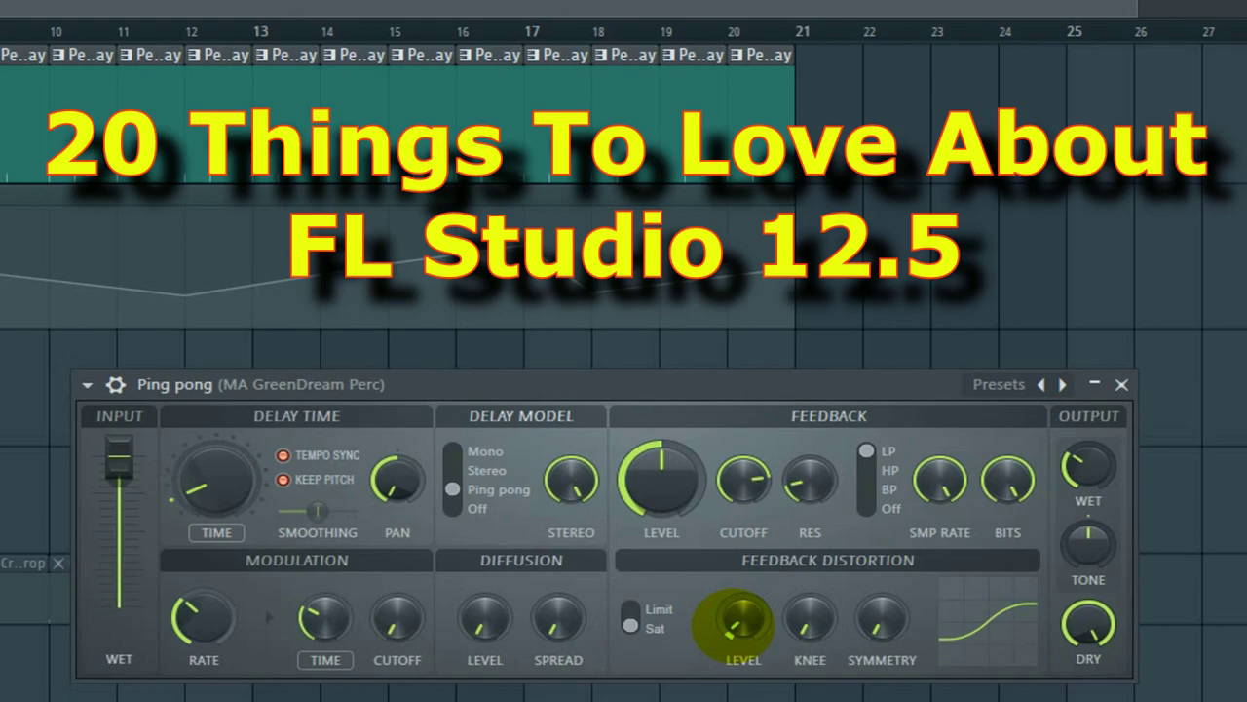
Raise the feedback distortion level of the Ping pong delay to near its maximum
drag(734, 625, 734, 521)
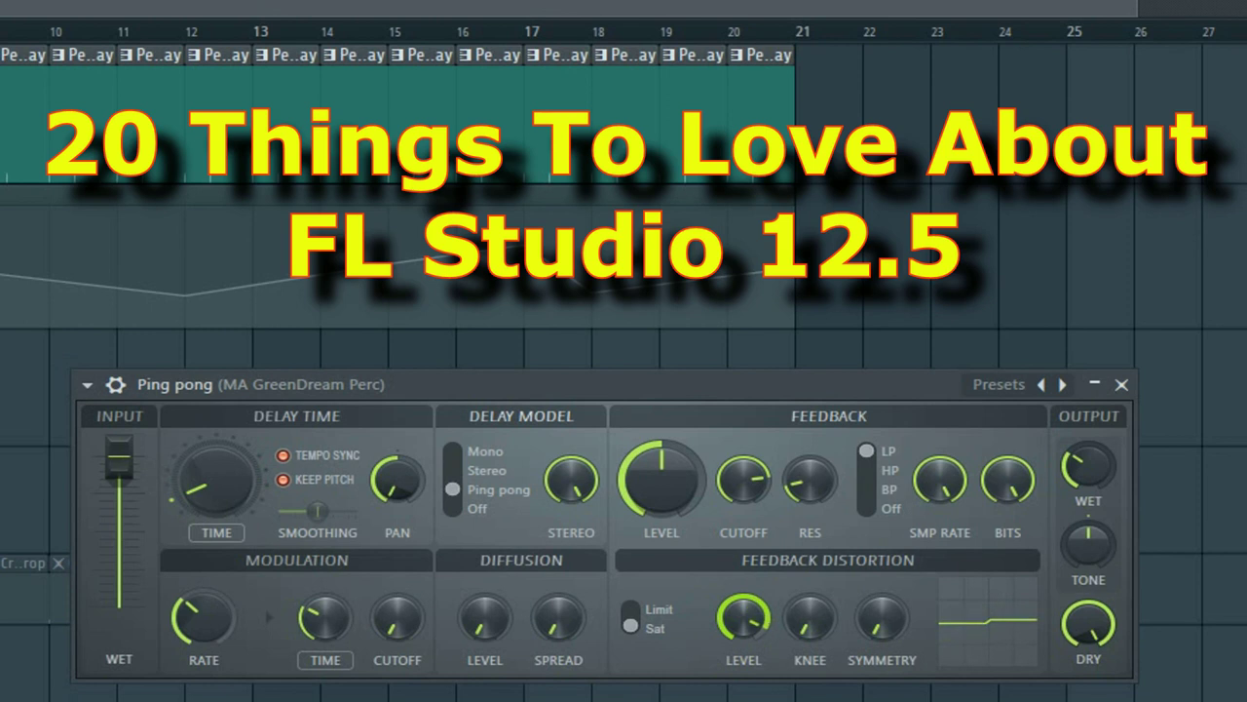